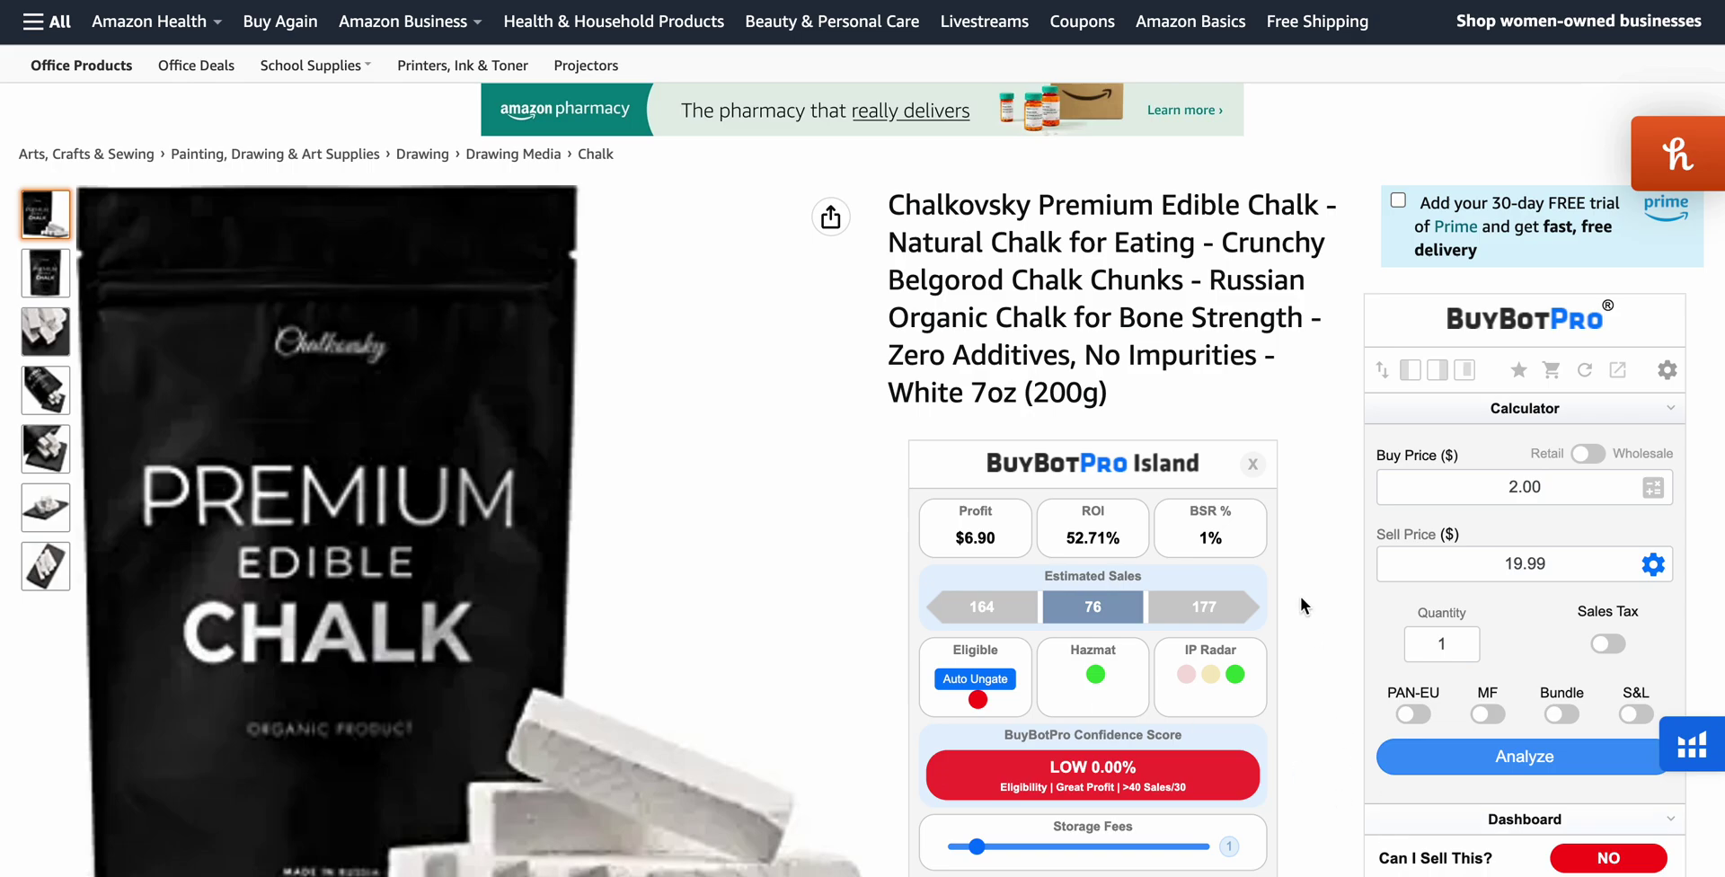
- Scroll through the BuyBotPro sidebar to review the edible chalk listing's panels
{"action": "scroll", "coordinate": [1300, 596], "scroll_direction": "down", "scroll_amount": 2}
{"action": "scroll", "coordinate": [1301, 591], "scroll_direction": "up", "scroll_amount": 2}
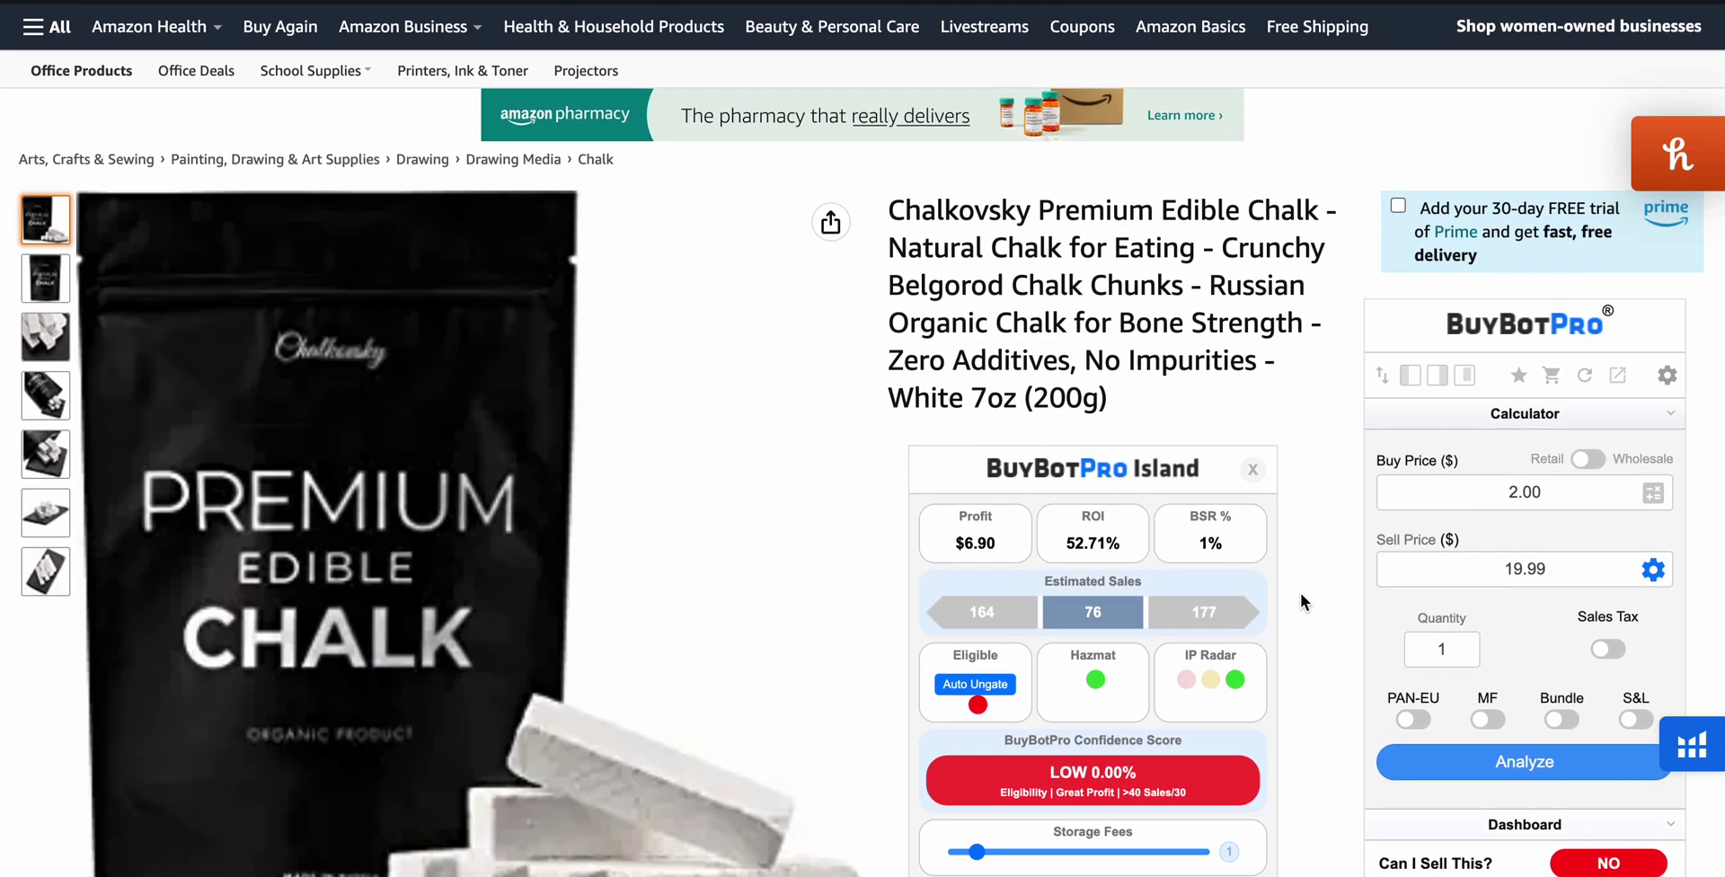
{"action": "scroll", "coordinate": [1334, 239], "scroll_direction": "down", "scroll_amount": 1}
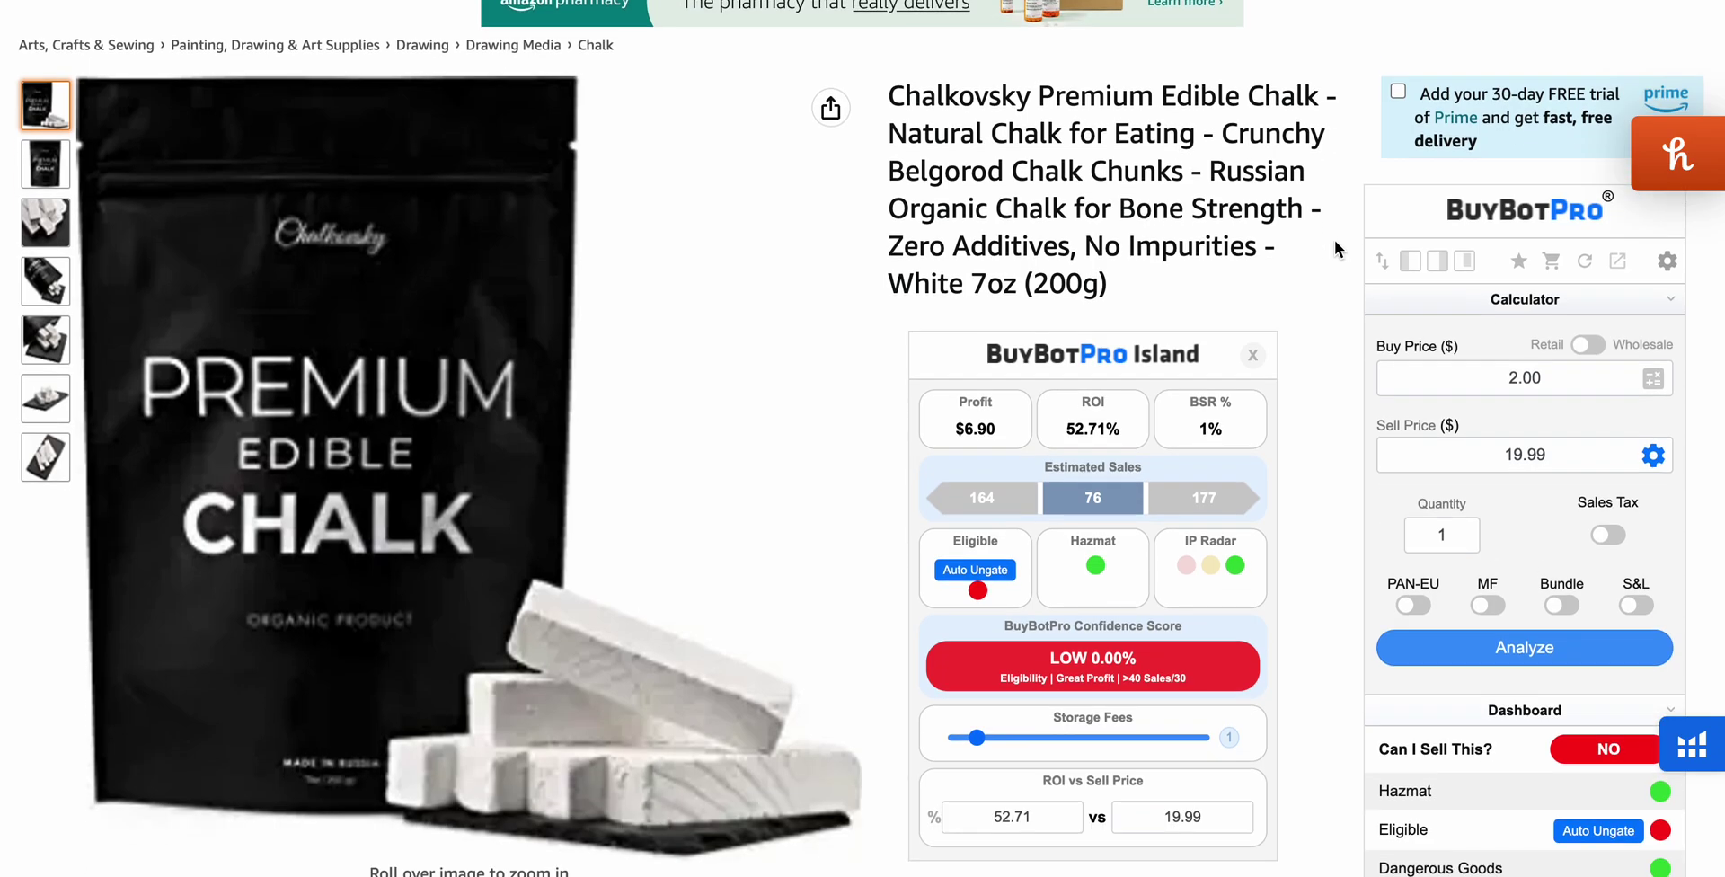
{"action": "scroll", "coordinate": [1000, 238], "scroll_direction": "down", "scroll_amount": 1}
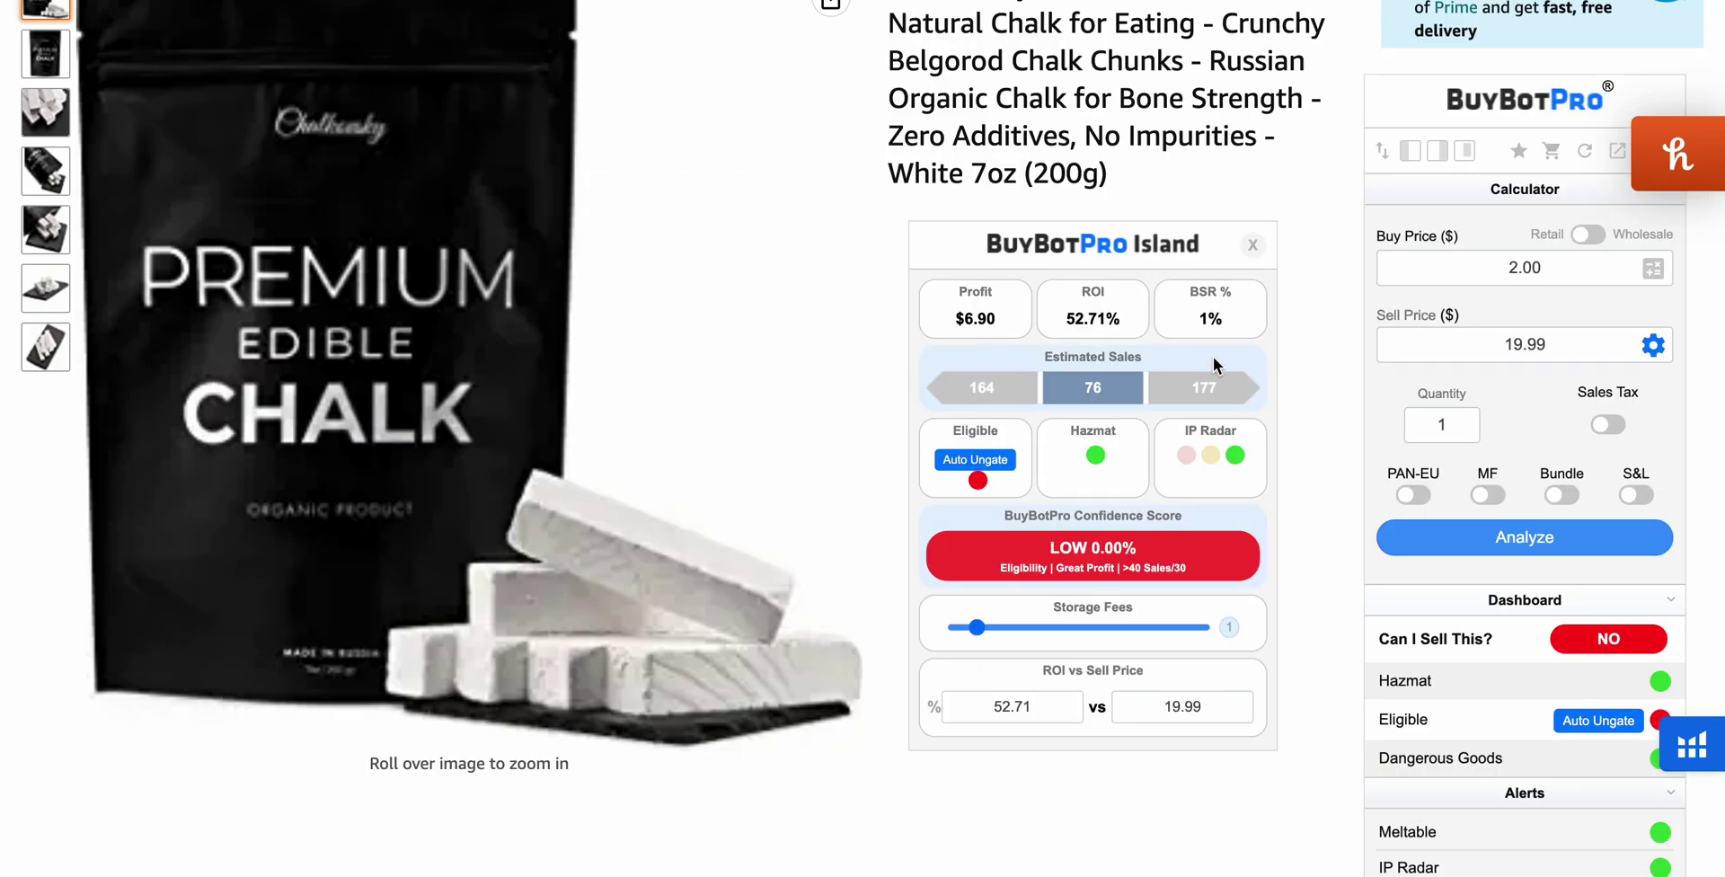
{"action": "scroll", "coordinate": [1301, 298], "scroll_direction": "up", "scroll_amount": 3}
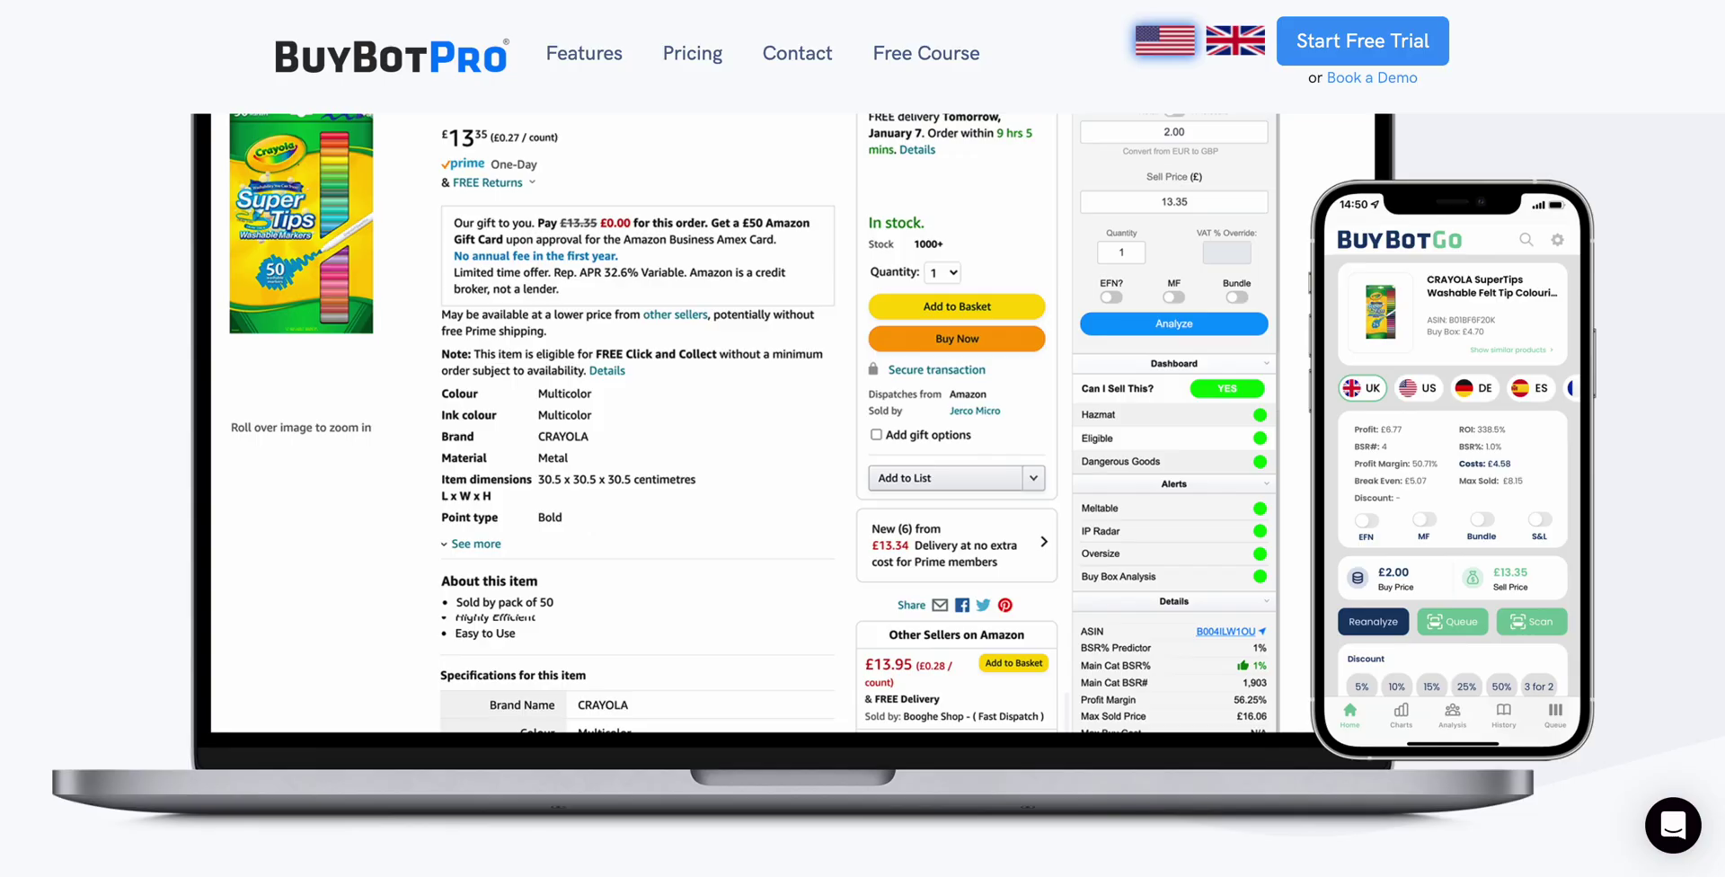
{"action": "scroll", "coordinate": [1141, 218], "scroll_direction": "up", "scroll_amount": 6}
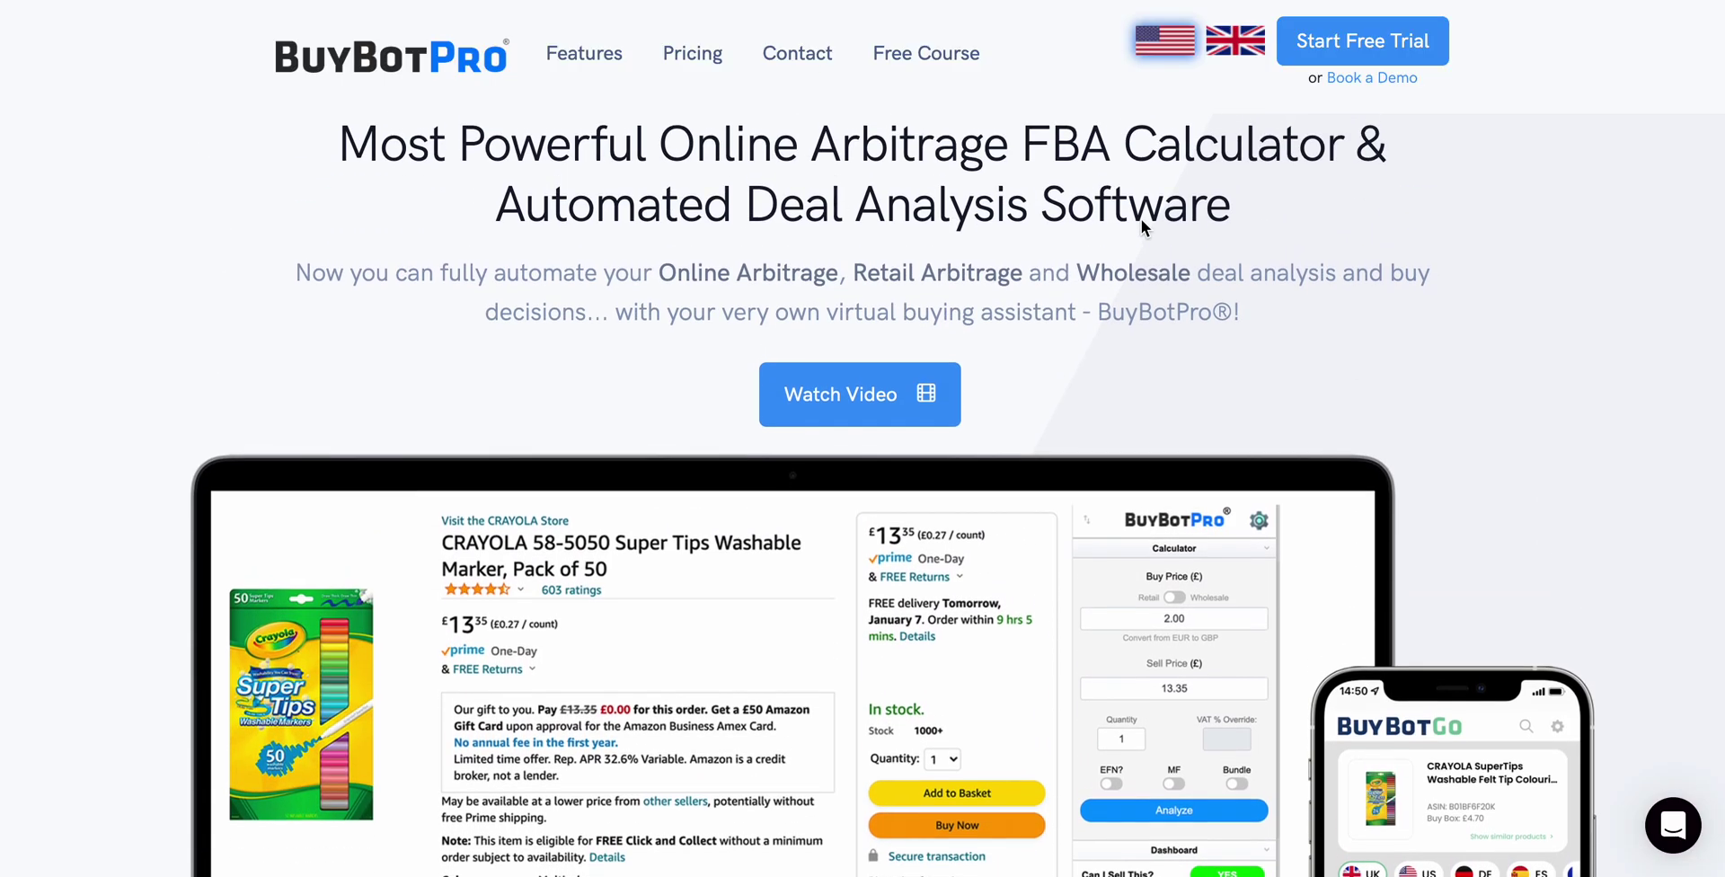
{"action": "scroll", "coordinate": [1141, 218], "scroll_direction": "down", "scroll_amount": 5}
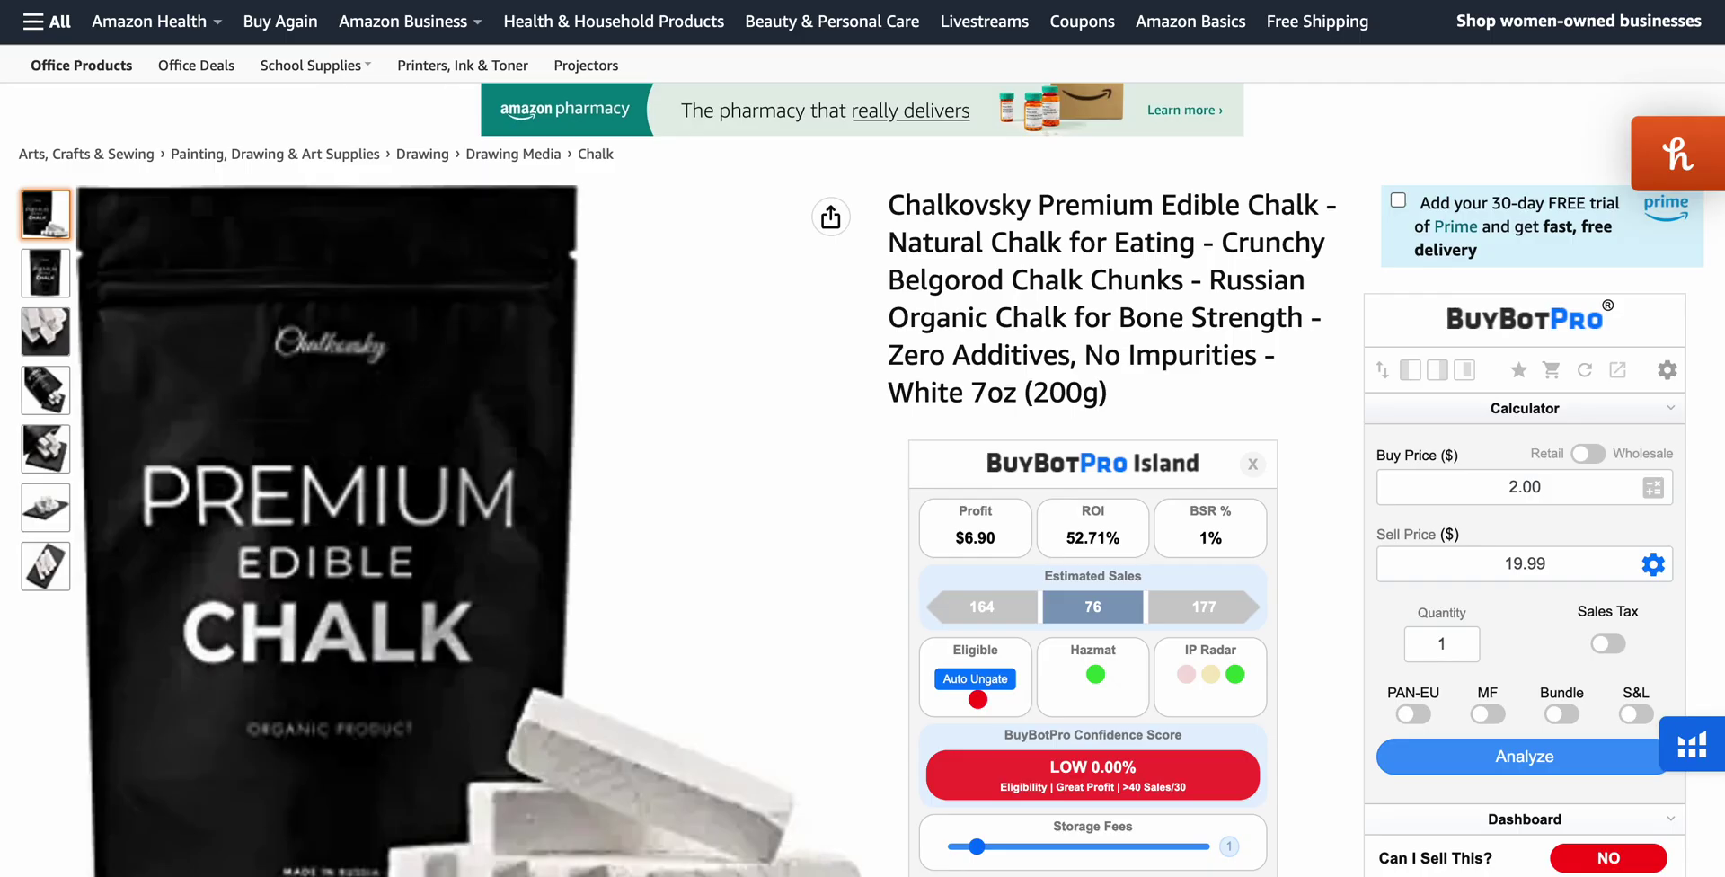
{"action": "scroll", "coordinate": [1032, 339], "scroll_direction": "down", "scroll_amount": 1}
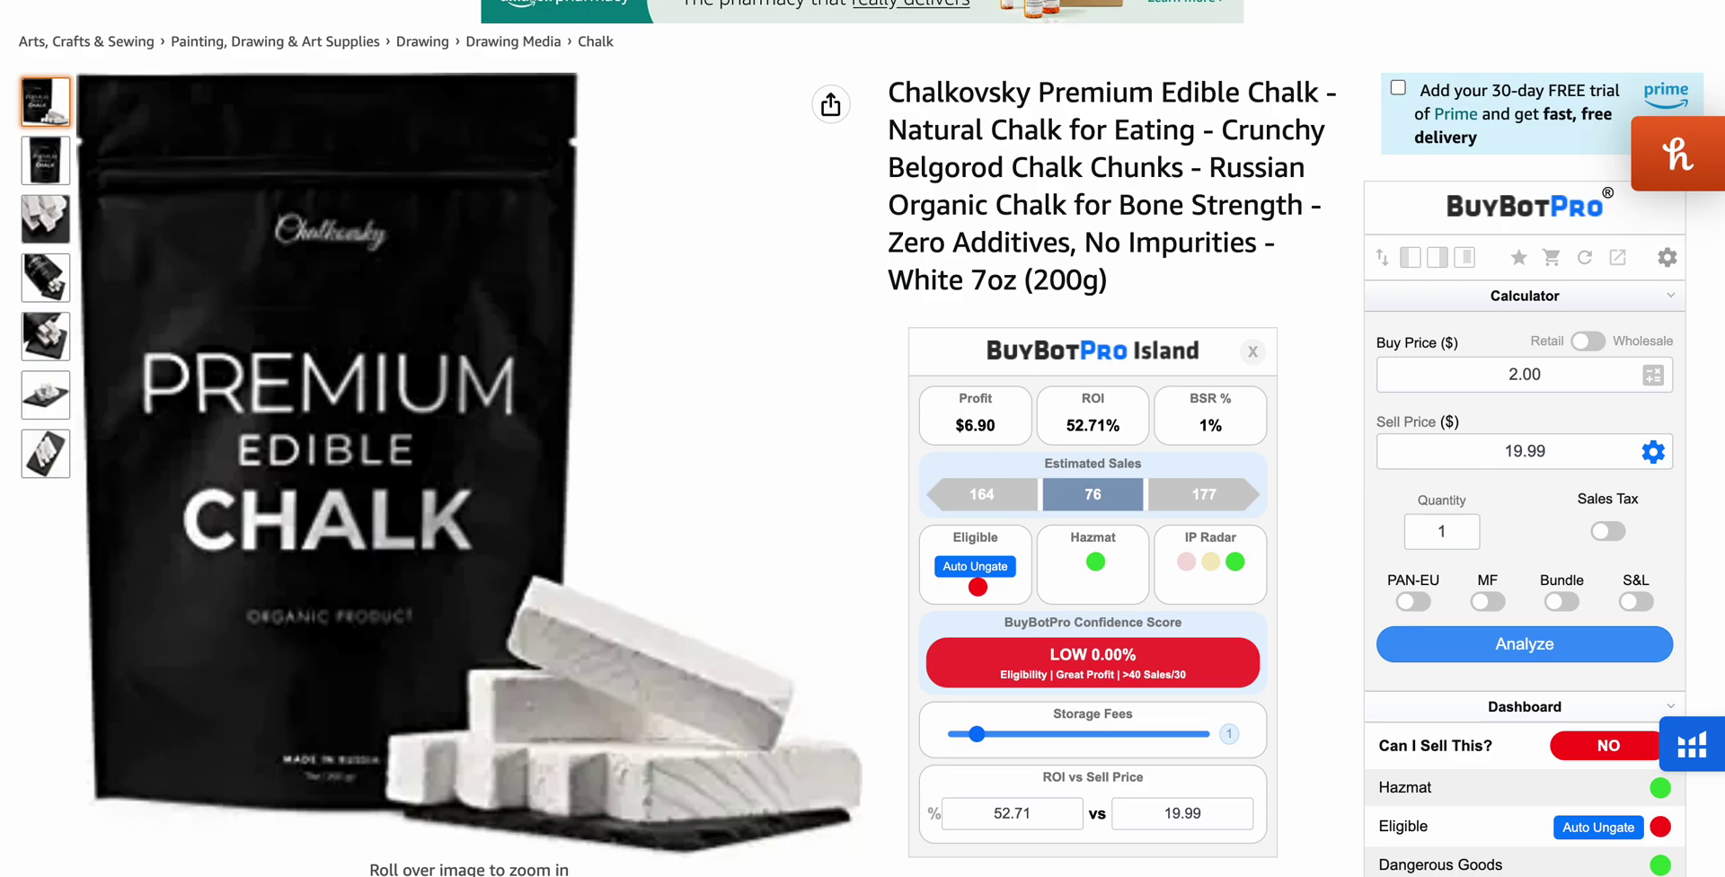
{"action": "scroll", "coordinate": [983, 352], "scroll_direction": "down", "scroll_amount": 2}
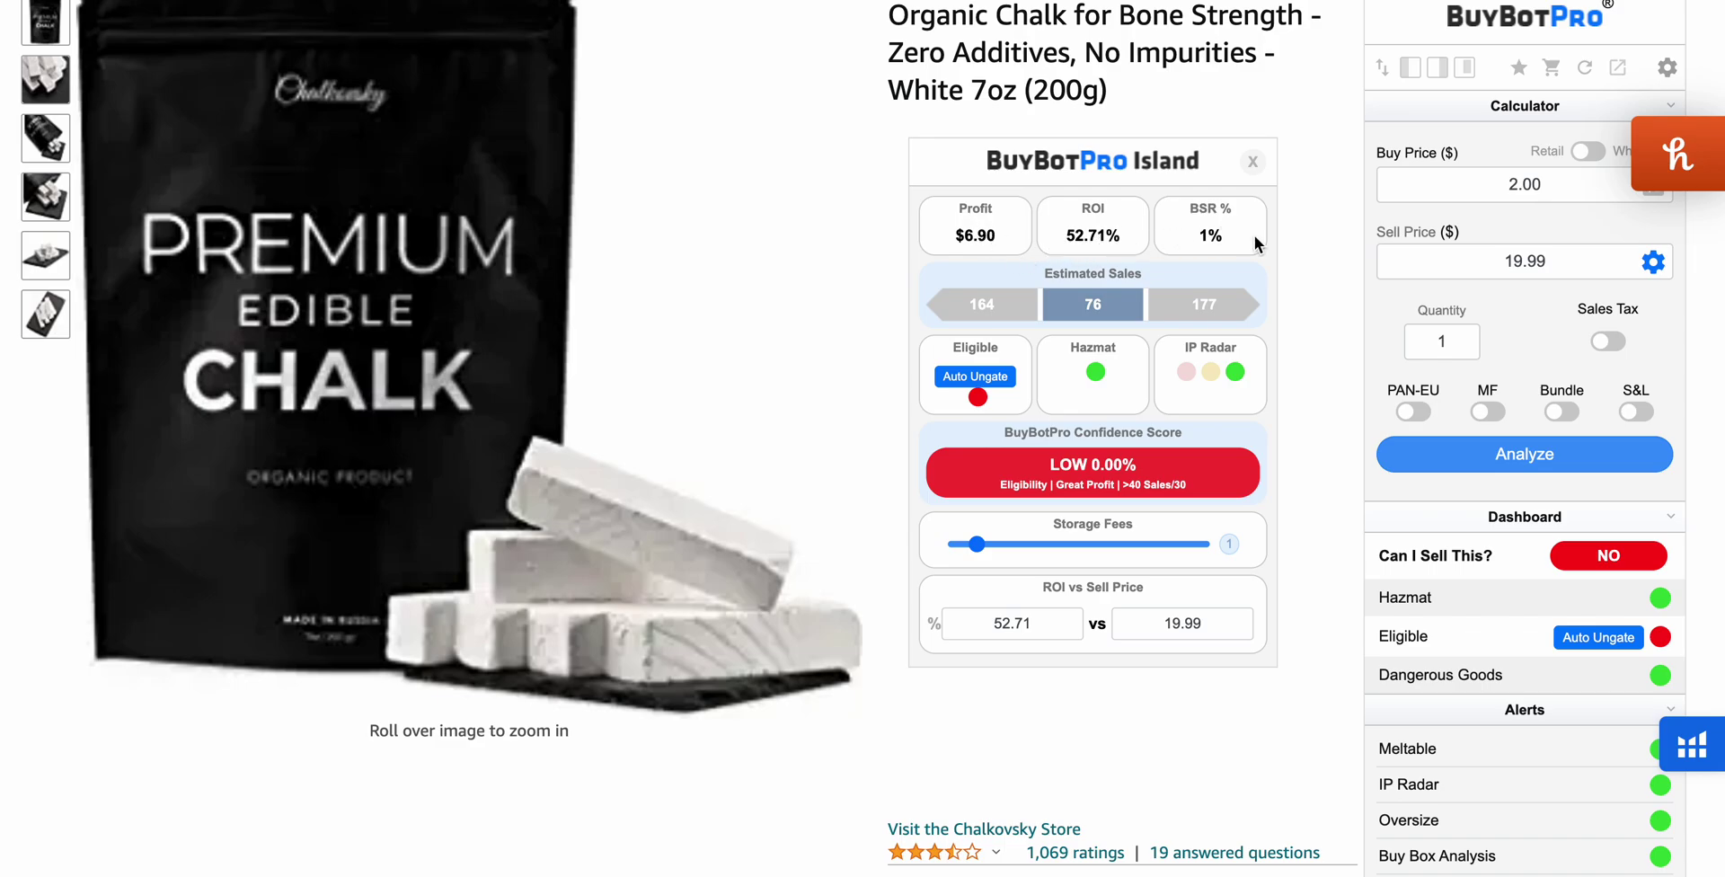
- Check the monthly Estimated Sales, then run Auto Ungate from the Eligible card, which returns Rejected
{"action": "mouse_move", "coordinate": [1091, 310]}
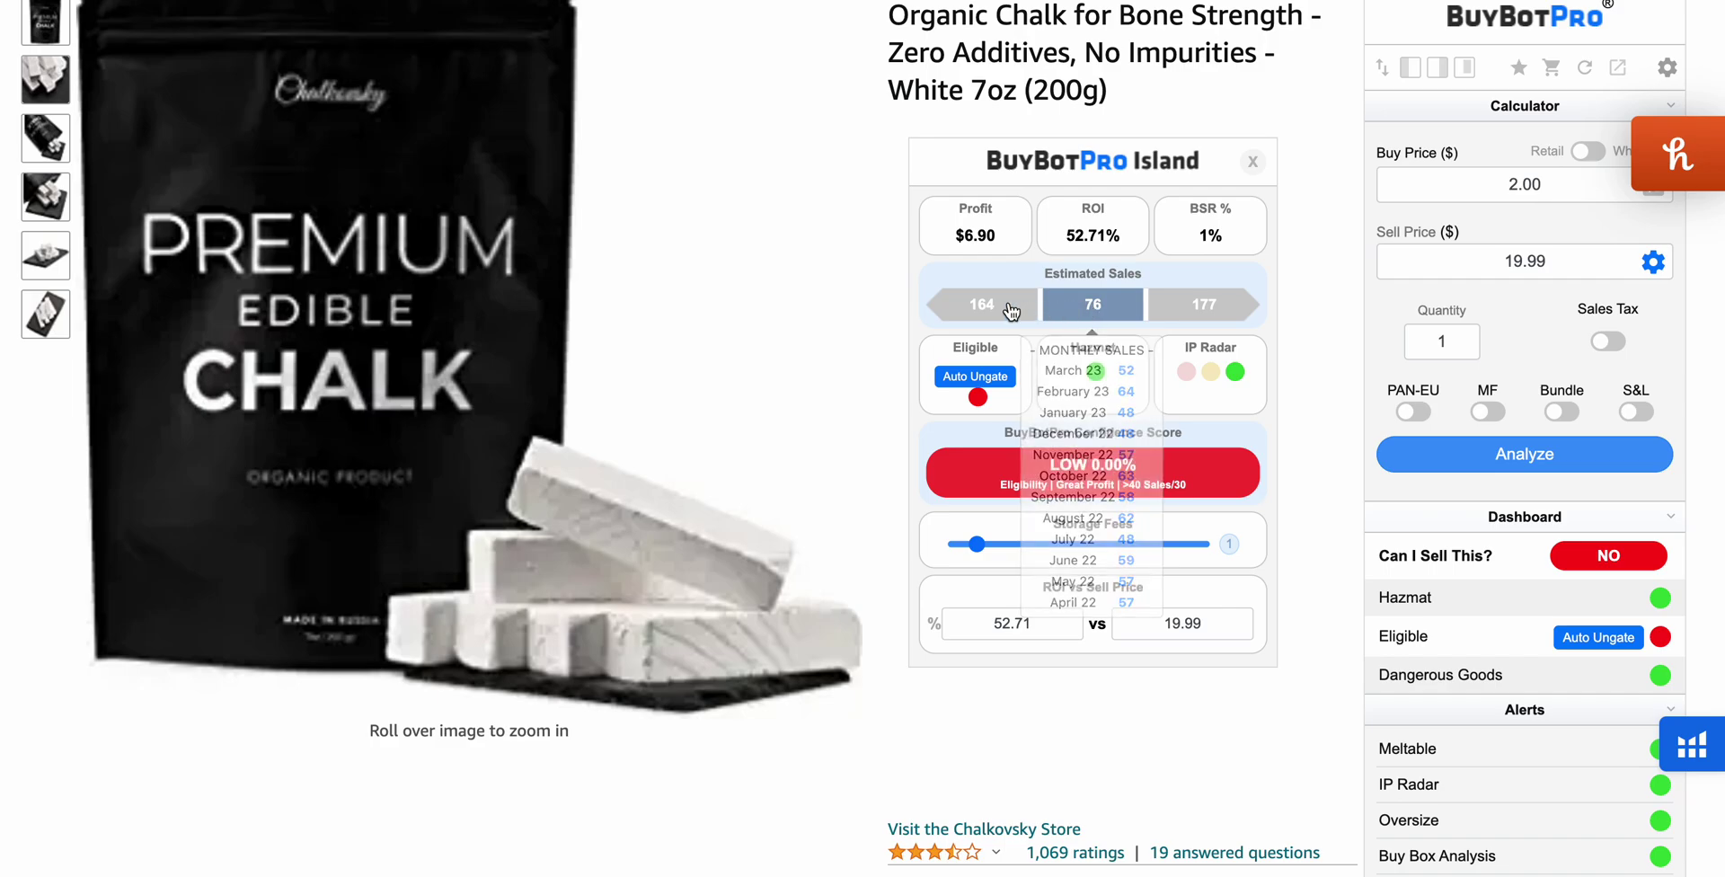
{"action": "mouse_move", "coordinate": [1011, 309]}
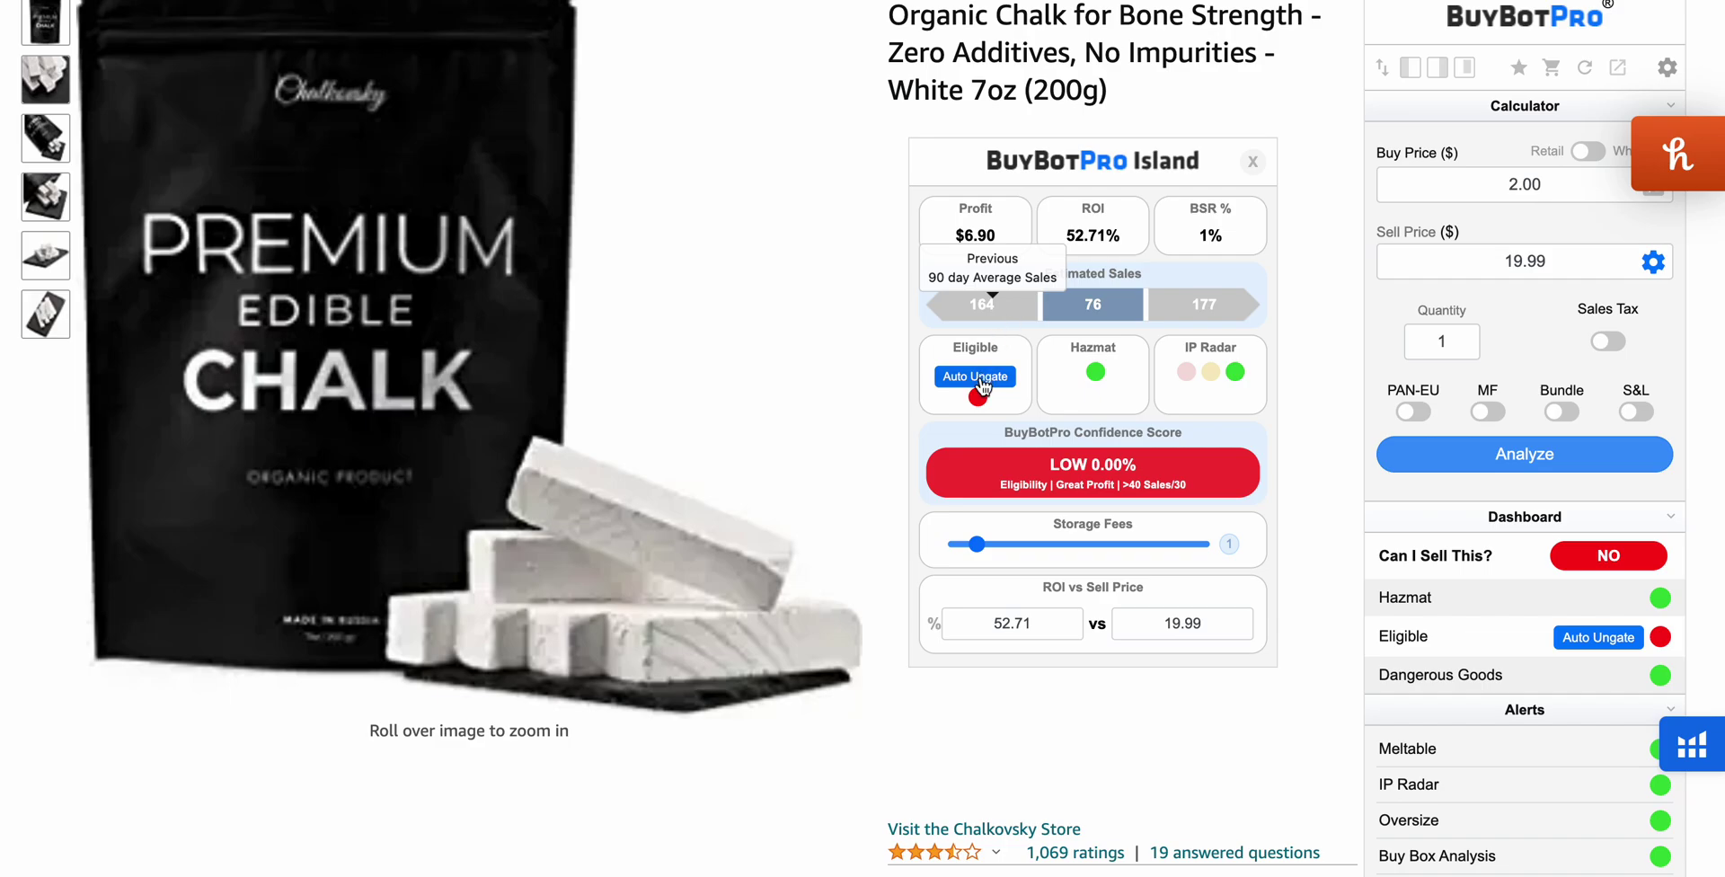
{"action": "left_click", "coordinate": [1590, 639]}
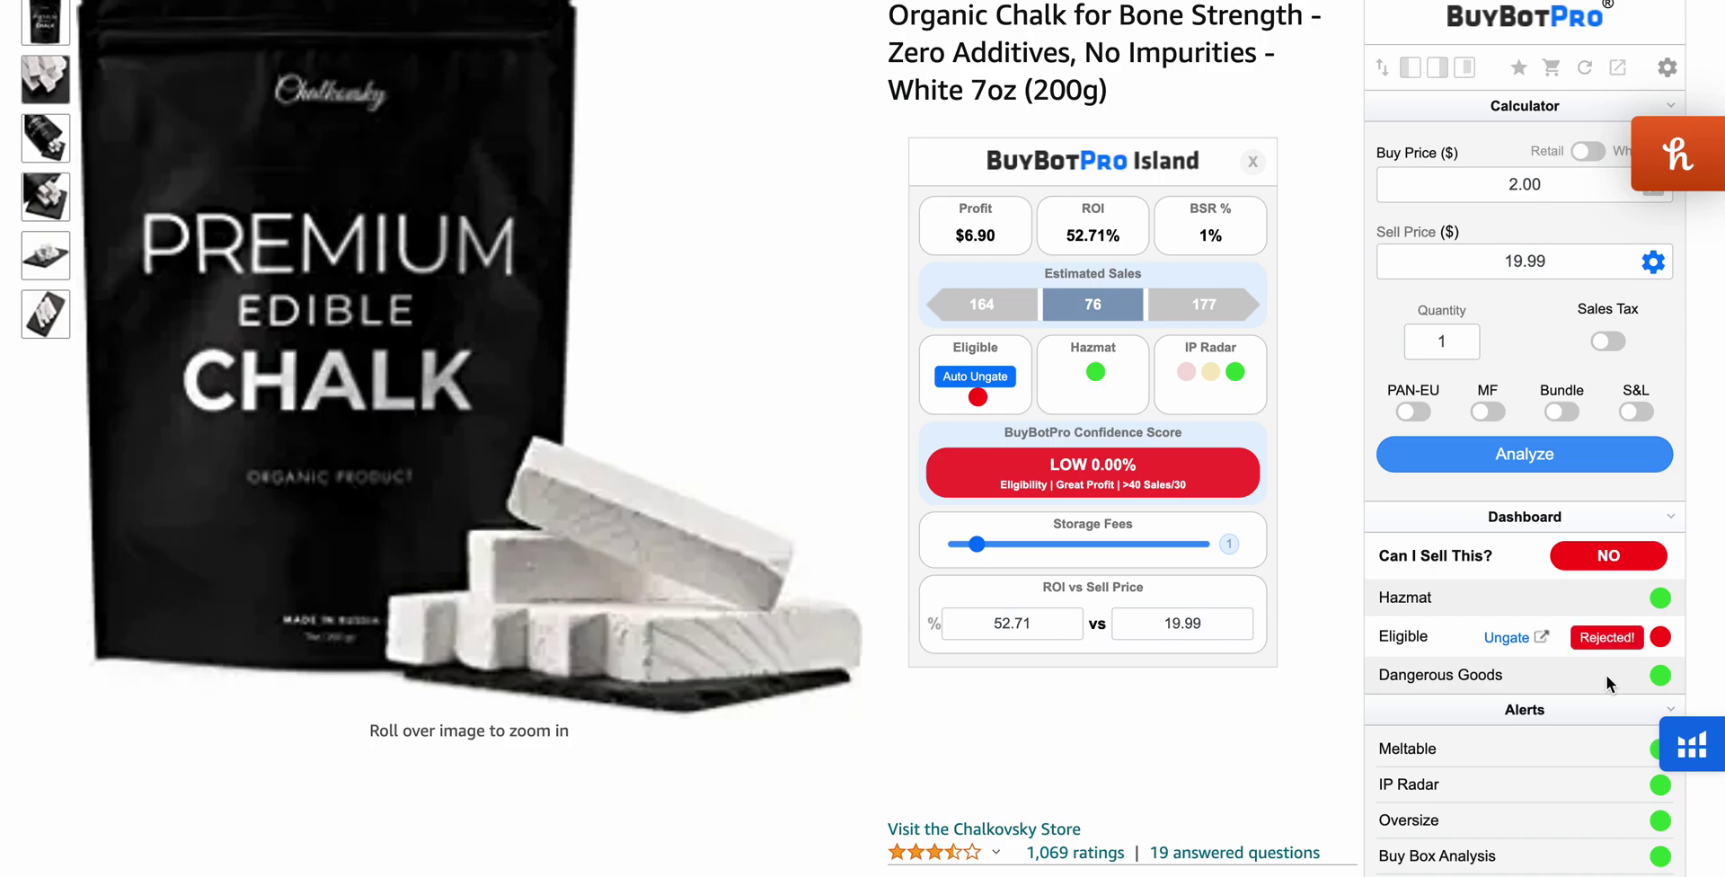
{"action": "scroll", "coordinate": [1506, 530], "scroll_direction": "up", "scroll_amount": 3}
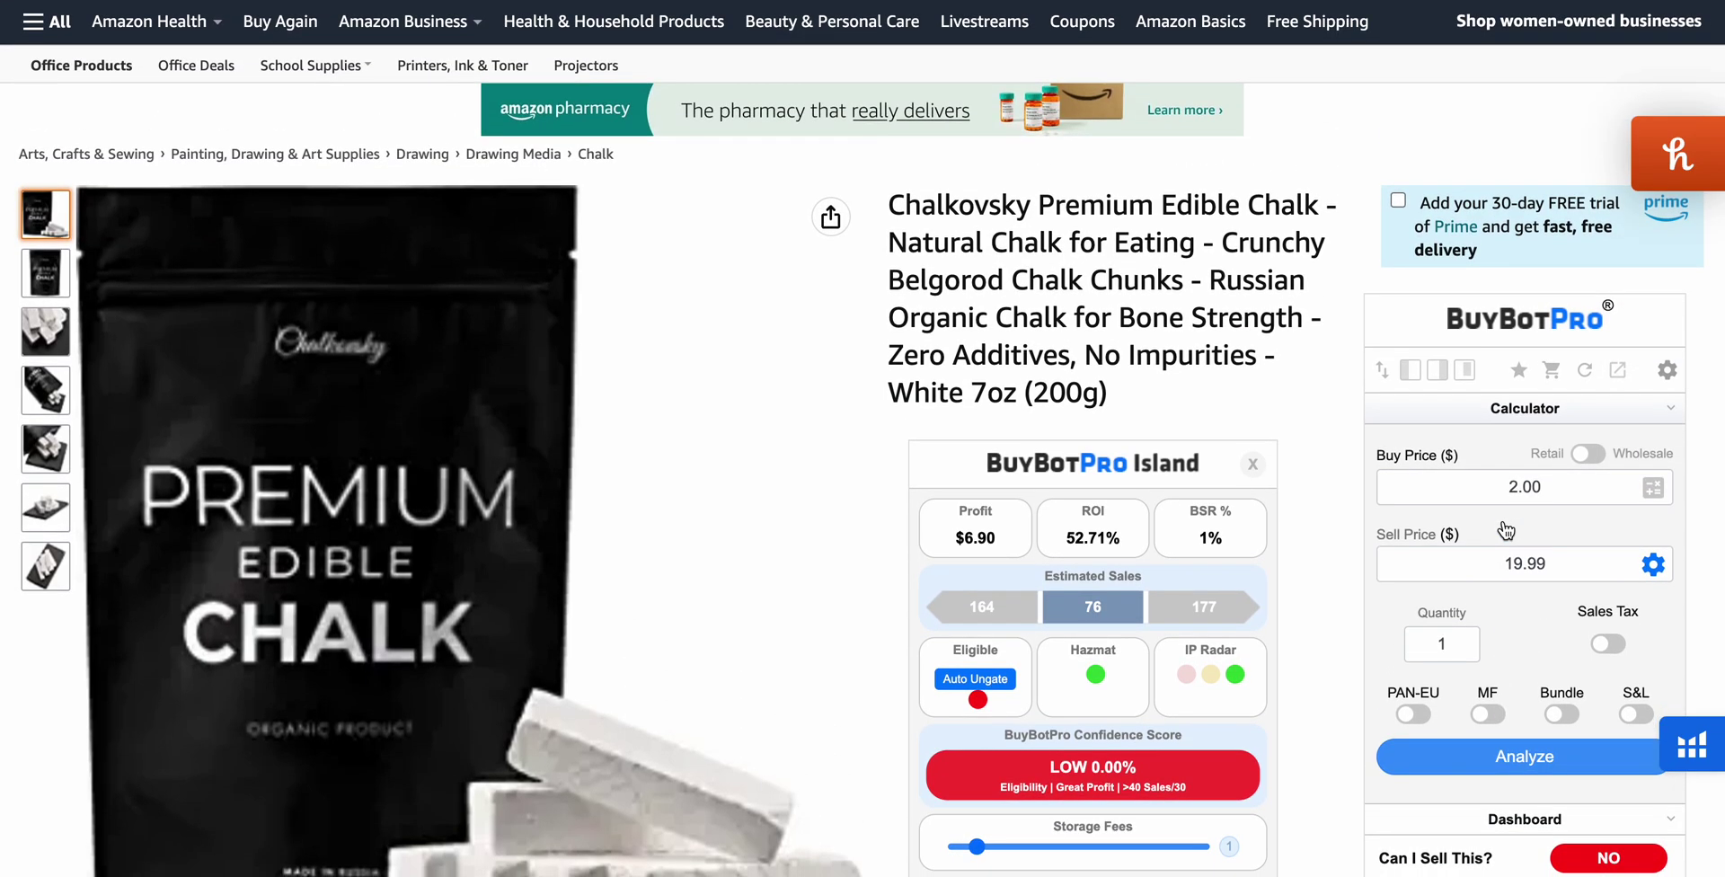
- Set a $2.00 retail buy price, toggling Wholesale on and back off and re-analyzing
{"action": "scroll", "coordinate": [1506, 530], "scroll_direction": "down", "scroll_amount": 1}
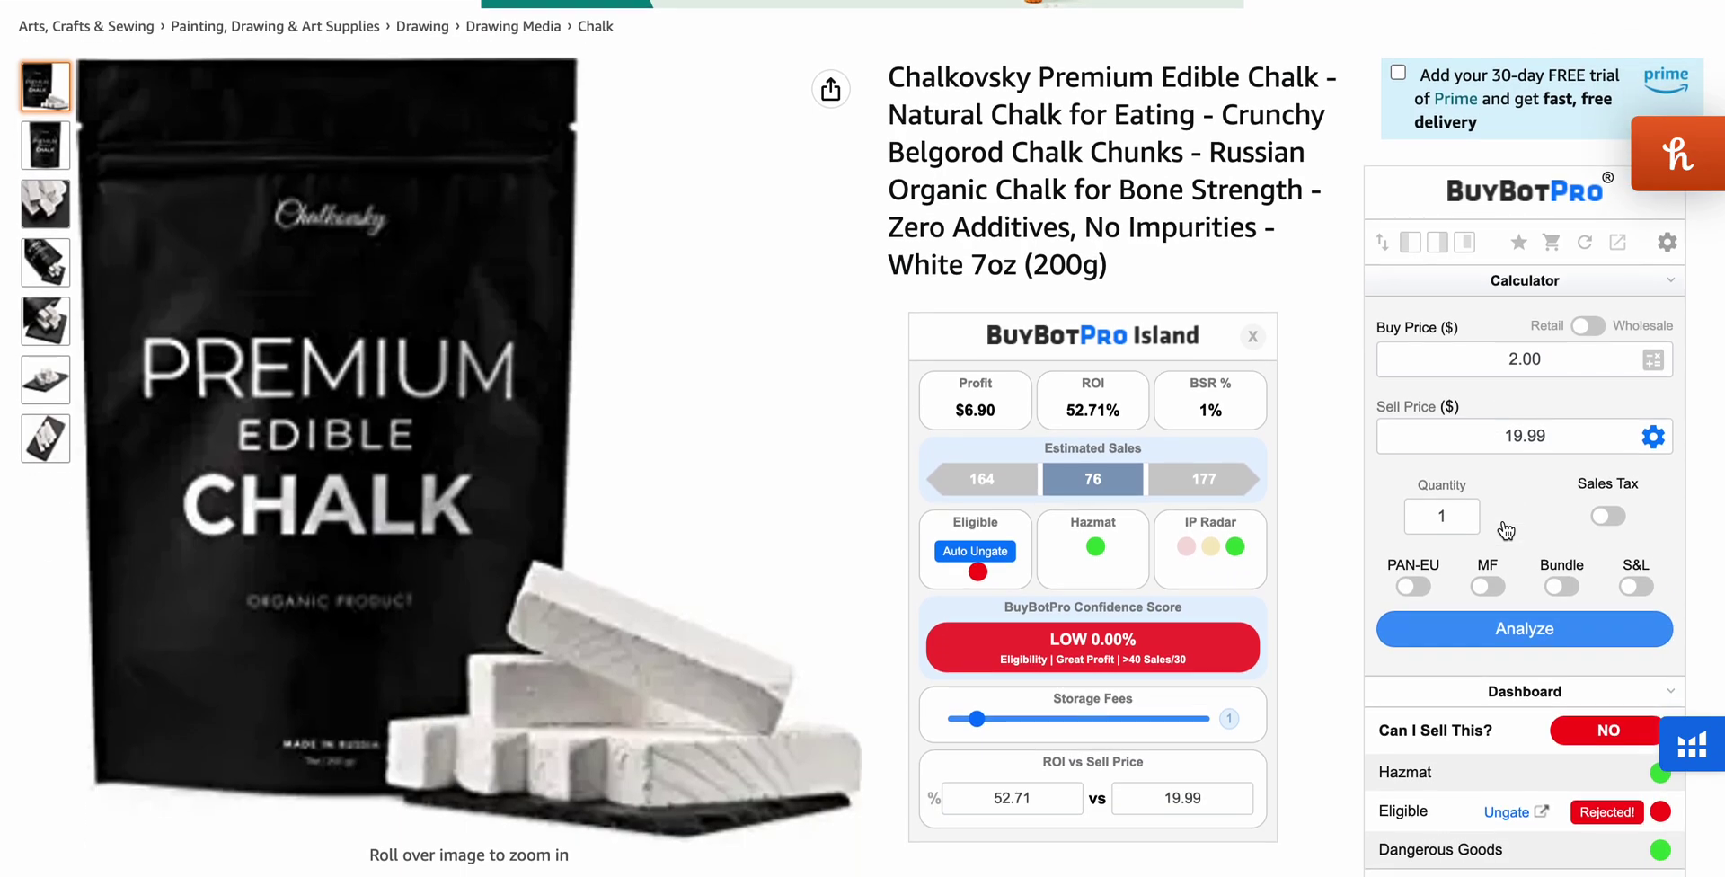
{"action": "left_click", "coordinate": [1594, 327]}
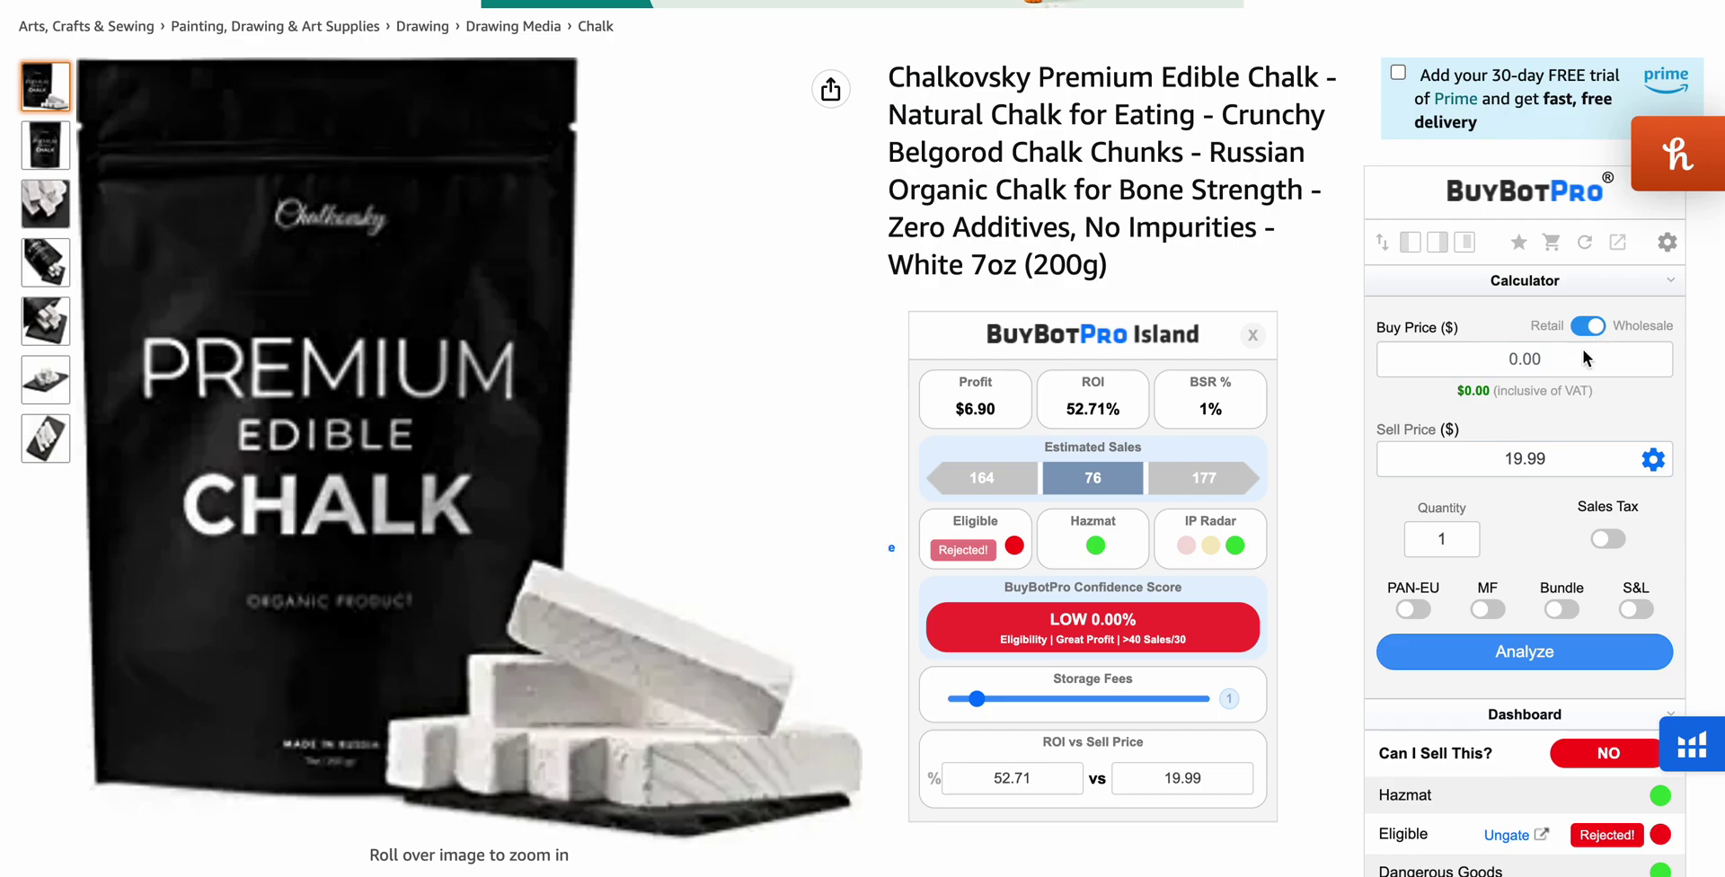
{"action": "left_click", "coordinate": [1564, 367]}
{"action": "key", "text": "BackSpace"}
{"action": "type", "text": "2"}
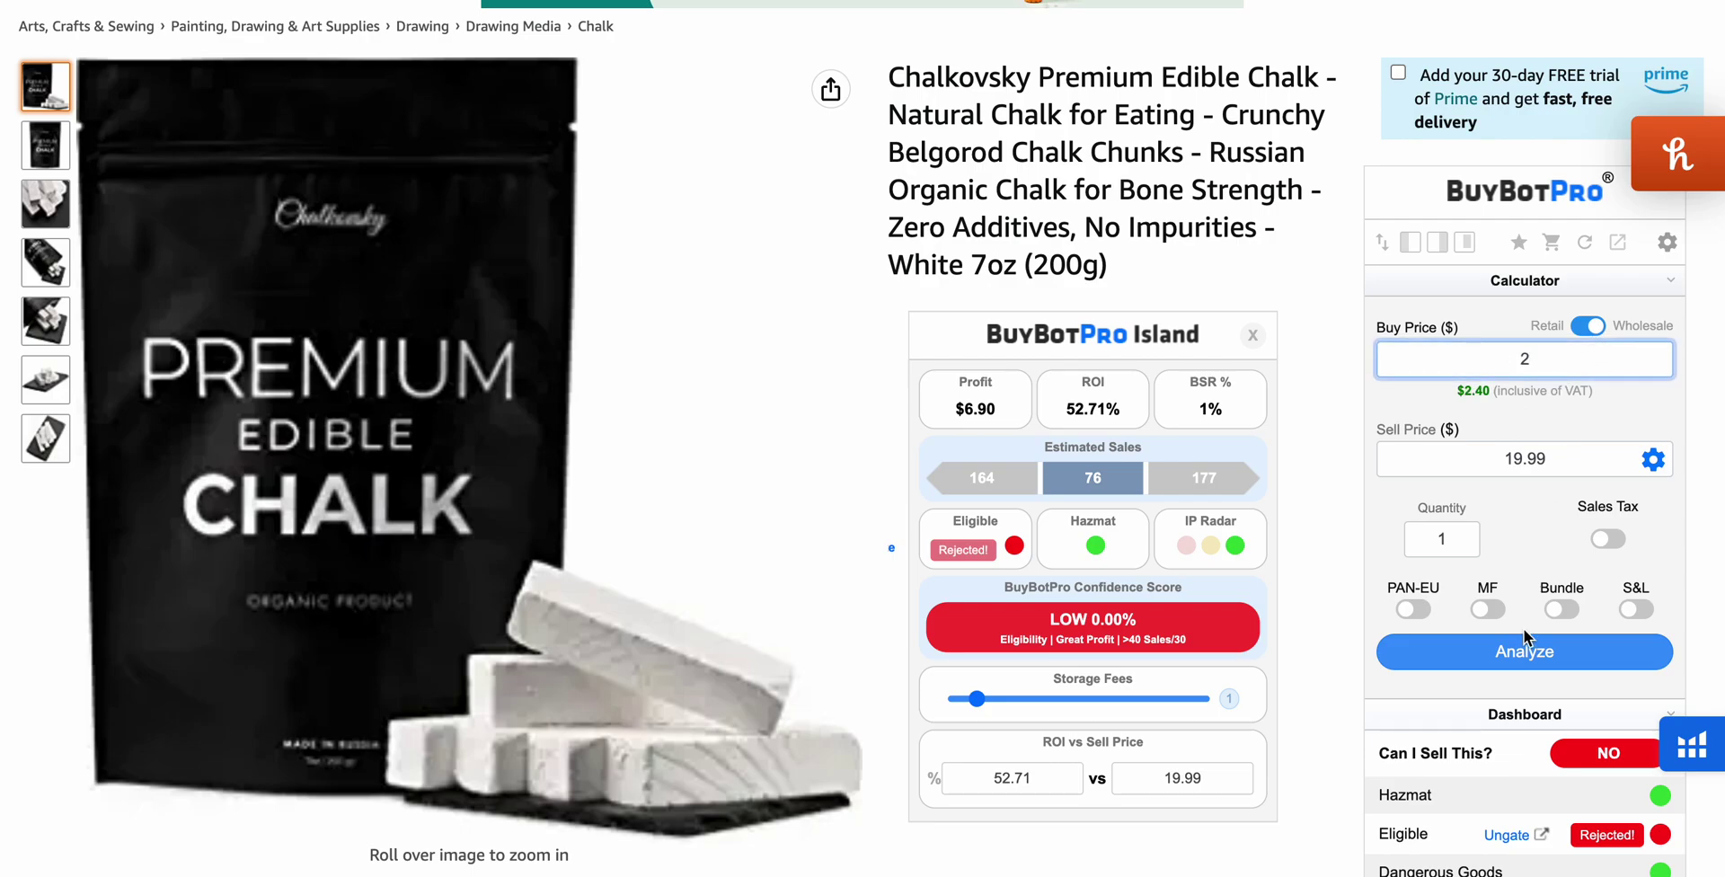
{"action": "left_click", "coordinate": [1523, 651]}
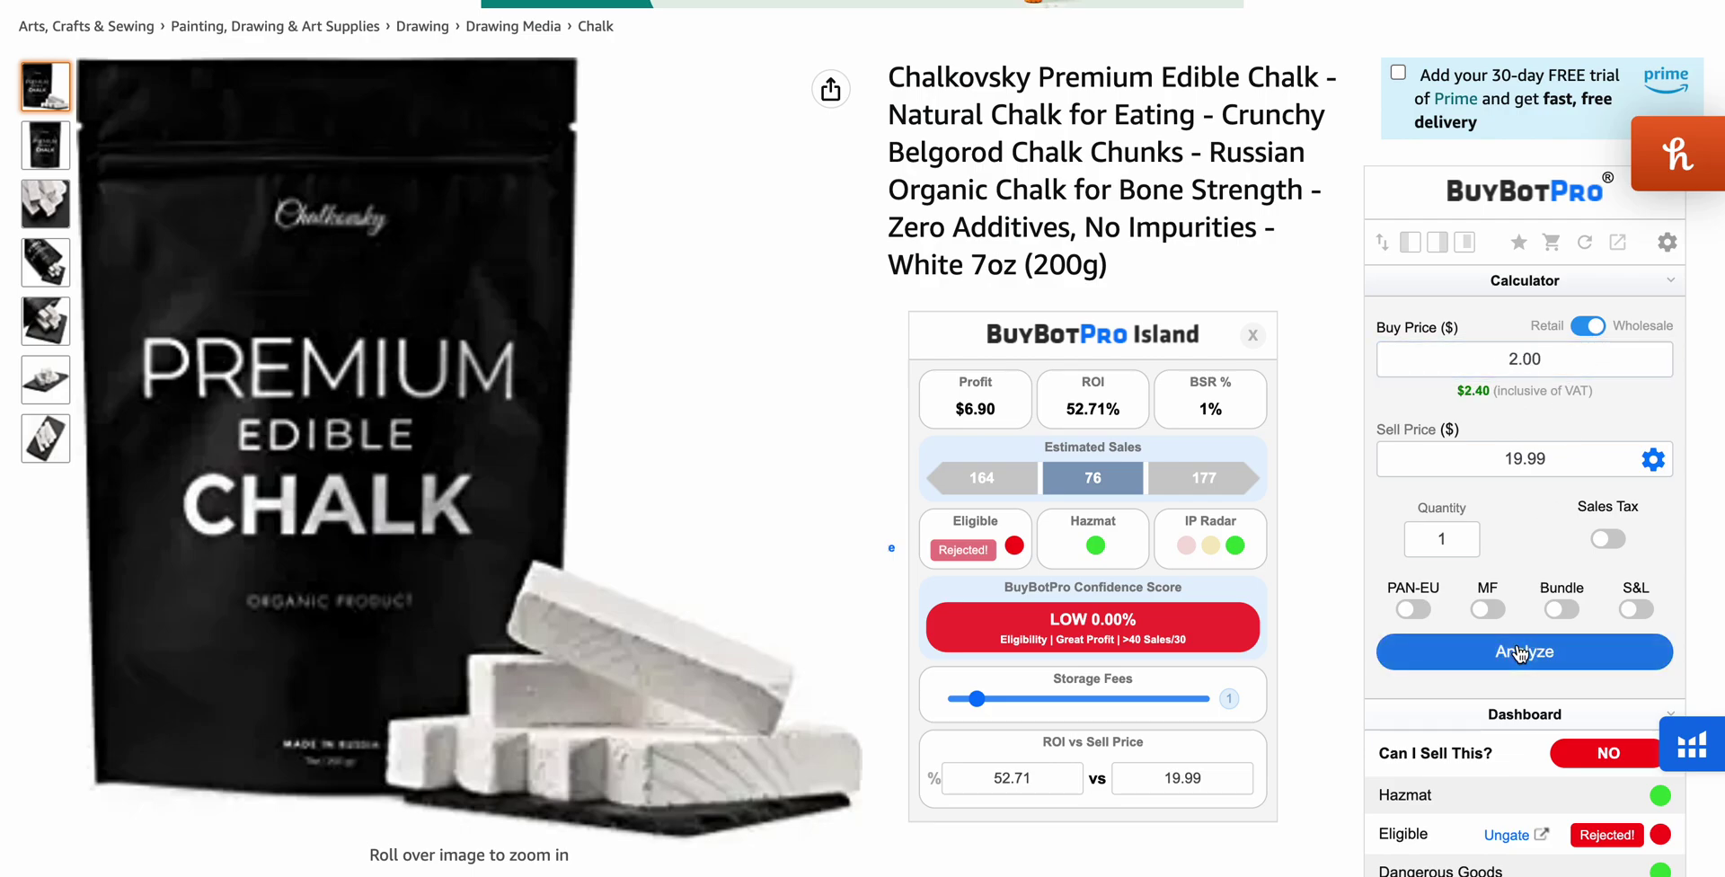
{"action": "left_click", "coordinate": [1587, 326]}
{"action": "left_click", "coordinate": [1524, 636]}
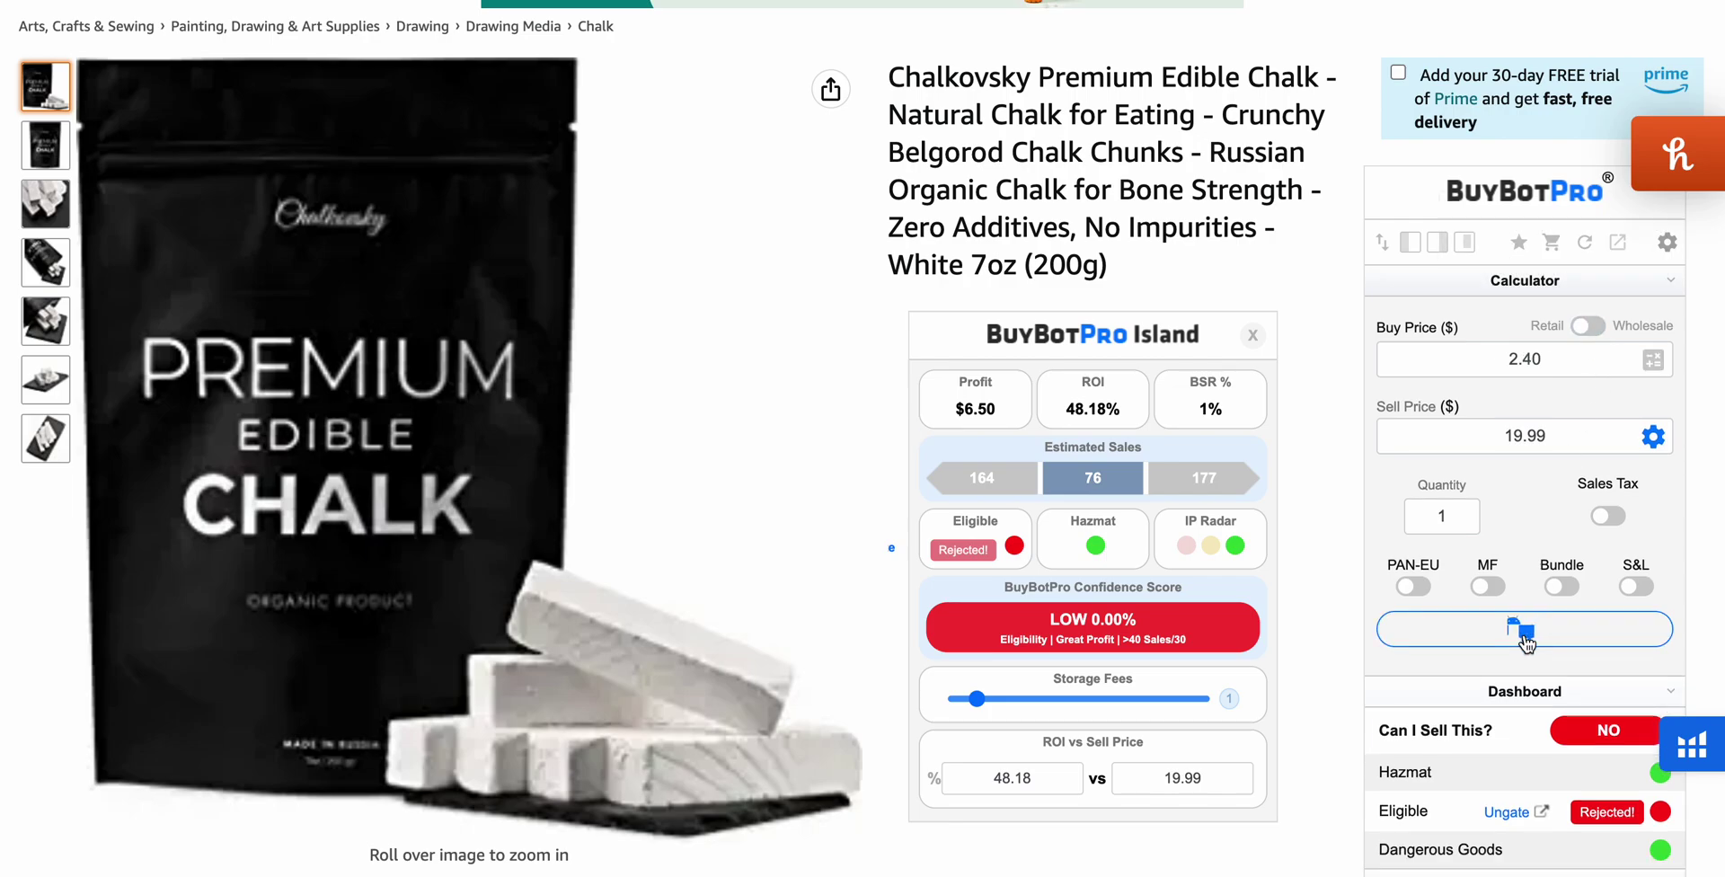
{"action": "left_click", "coordinate": [1589, 360]}
{"action": "key", "text": "BackSpace"}
{"action": "key", "text": "BackSpace"}
{"action": "key", "text": "BackSpace"}
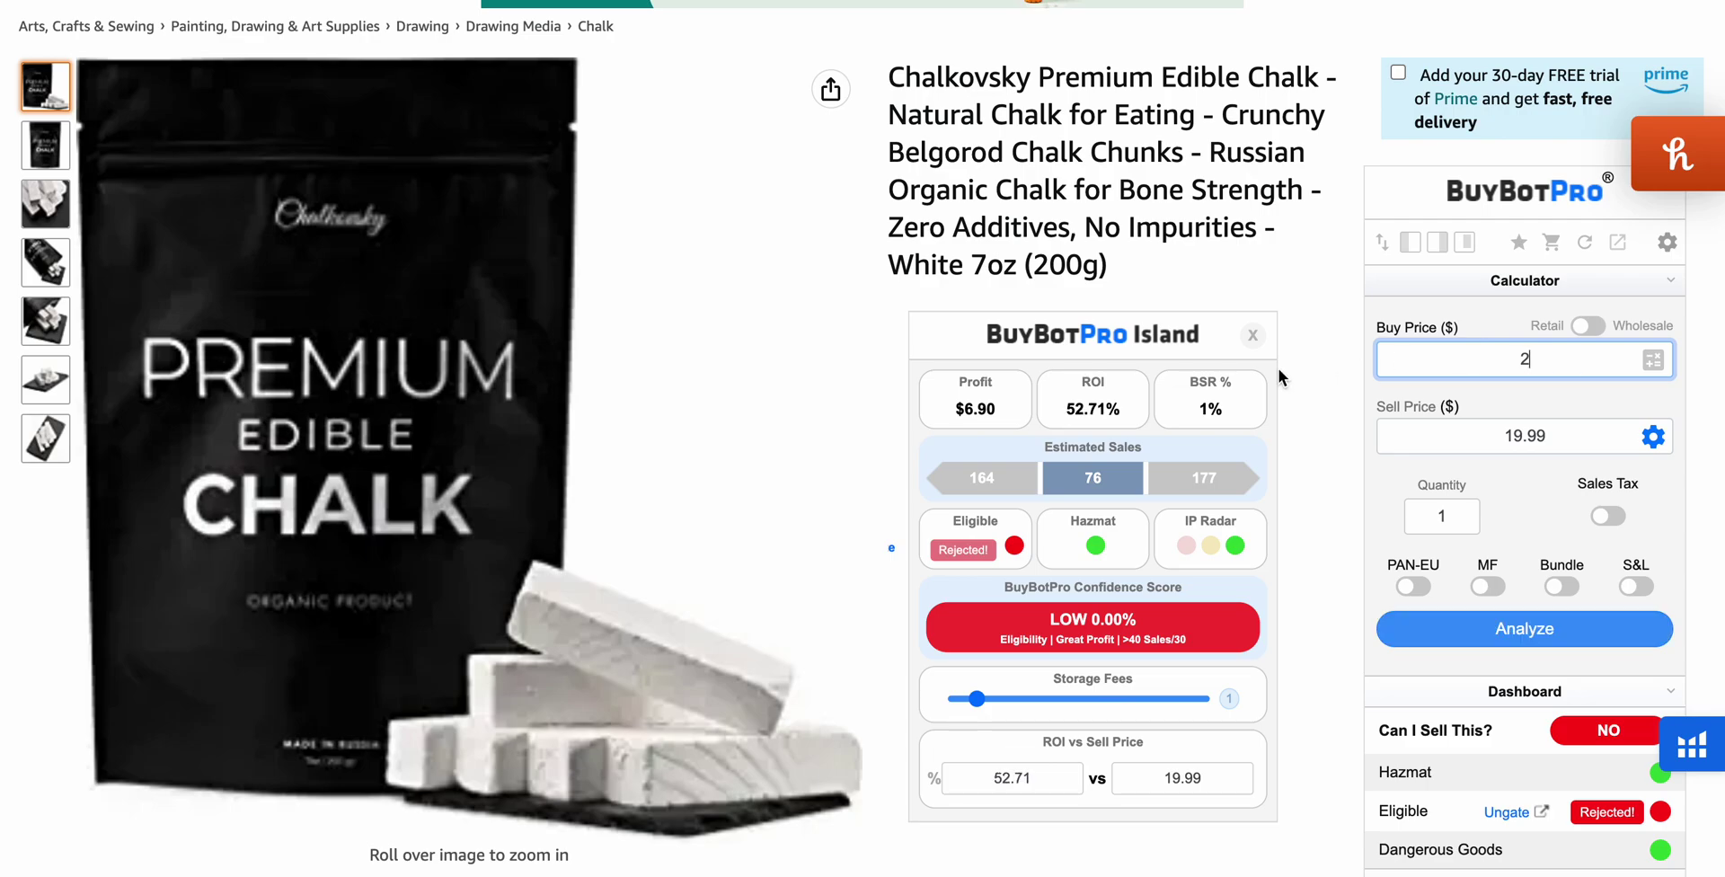
- Change quantity to 10 and re-analyze, giving $68.99 profit for 10 units at 52.70% ROI
{"action": "scroll", "coordinate": [1279, 369], "scroll_direction": "down", "scroll_amount": 3}
{"action": "left_click", "coordinate": [1449, 368]}
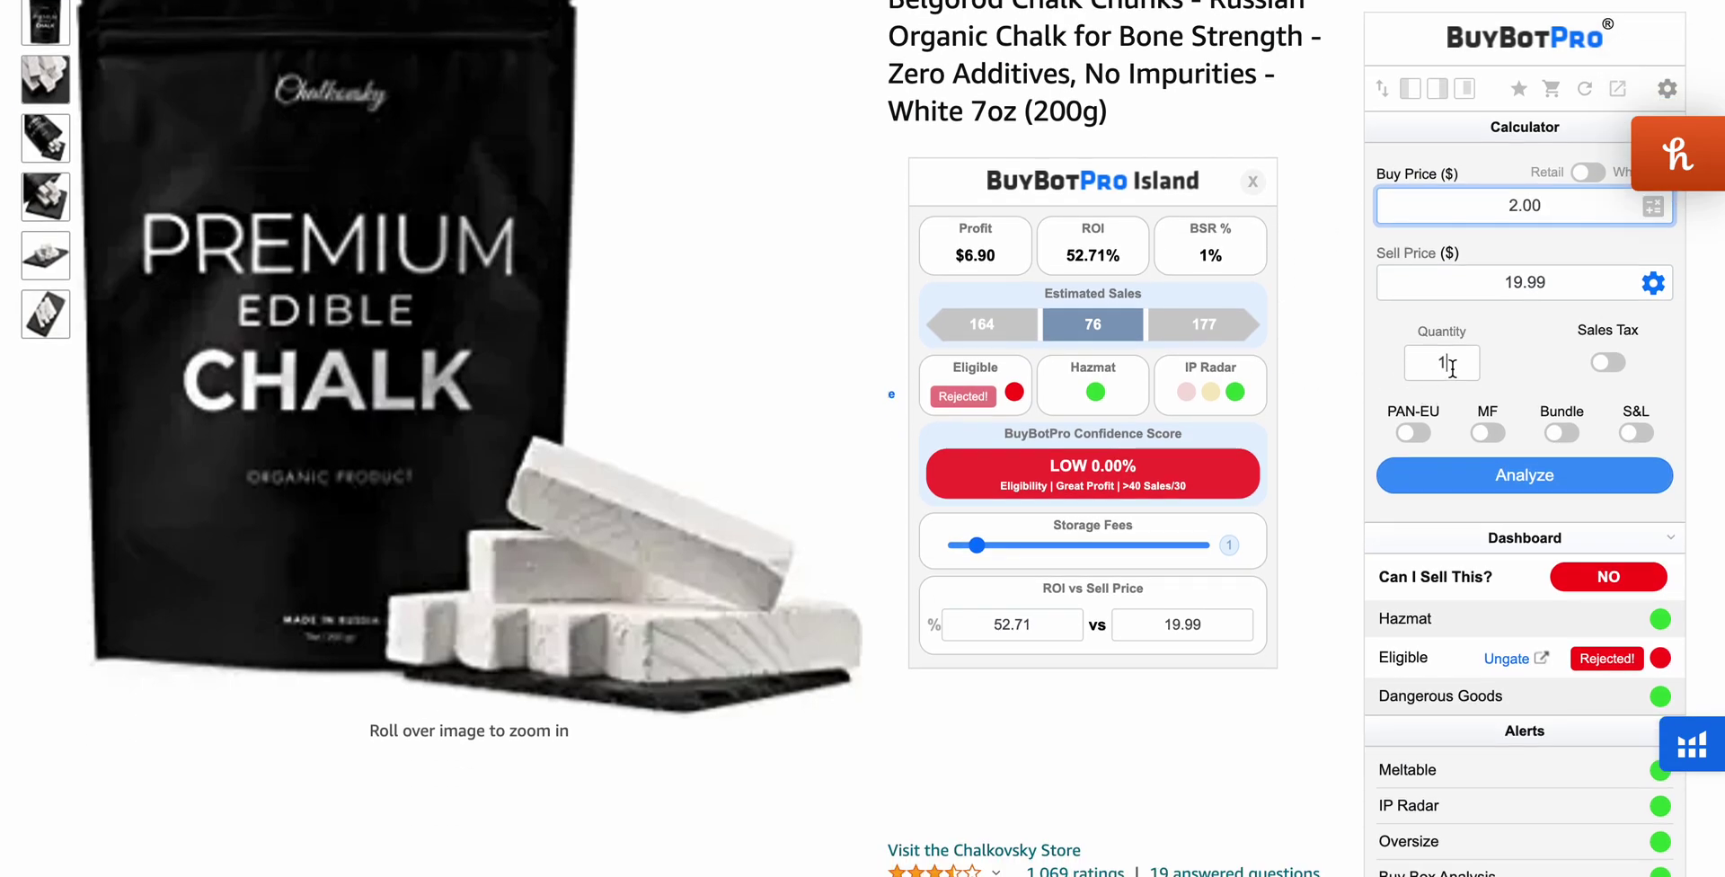
{"action": "type", "text": "0"}
{"action": "left_click", "coordinate": [1493, 474]}
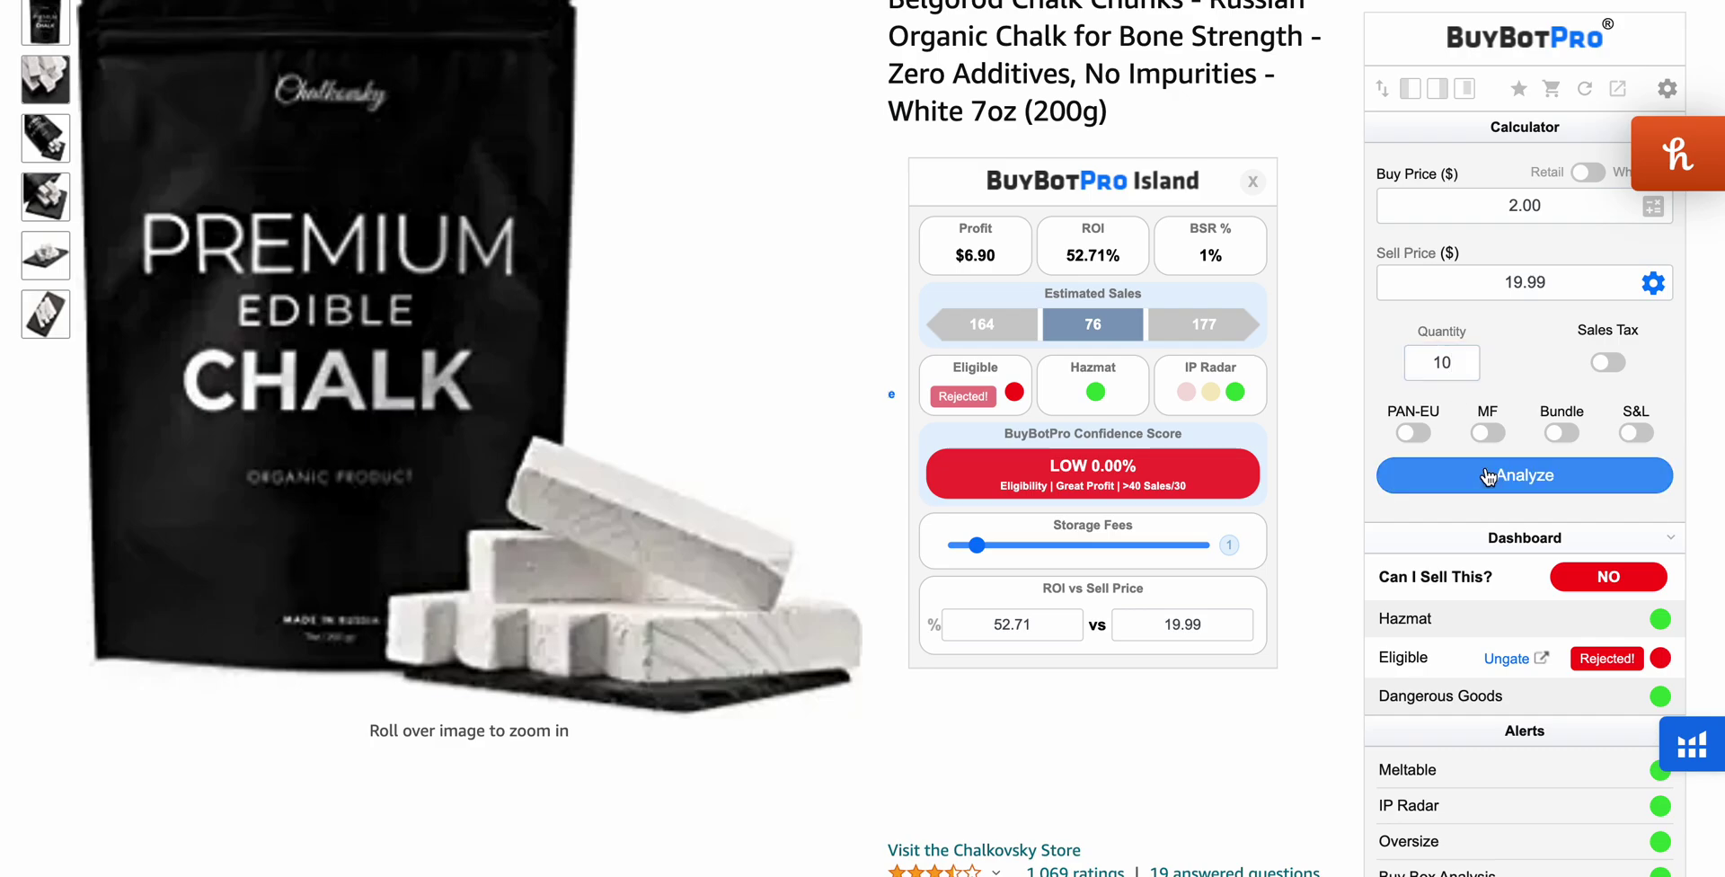
{"action": "scroll", "coordinate": [1488, 476], "scroll_direction": "down", "scroll_amount": 20}
{"action": "scroll", "coordinate": [1489, 471], "scroll_direction": "up", "scroll_amount": 5}
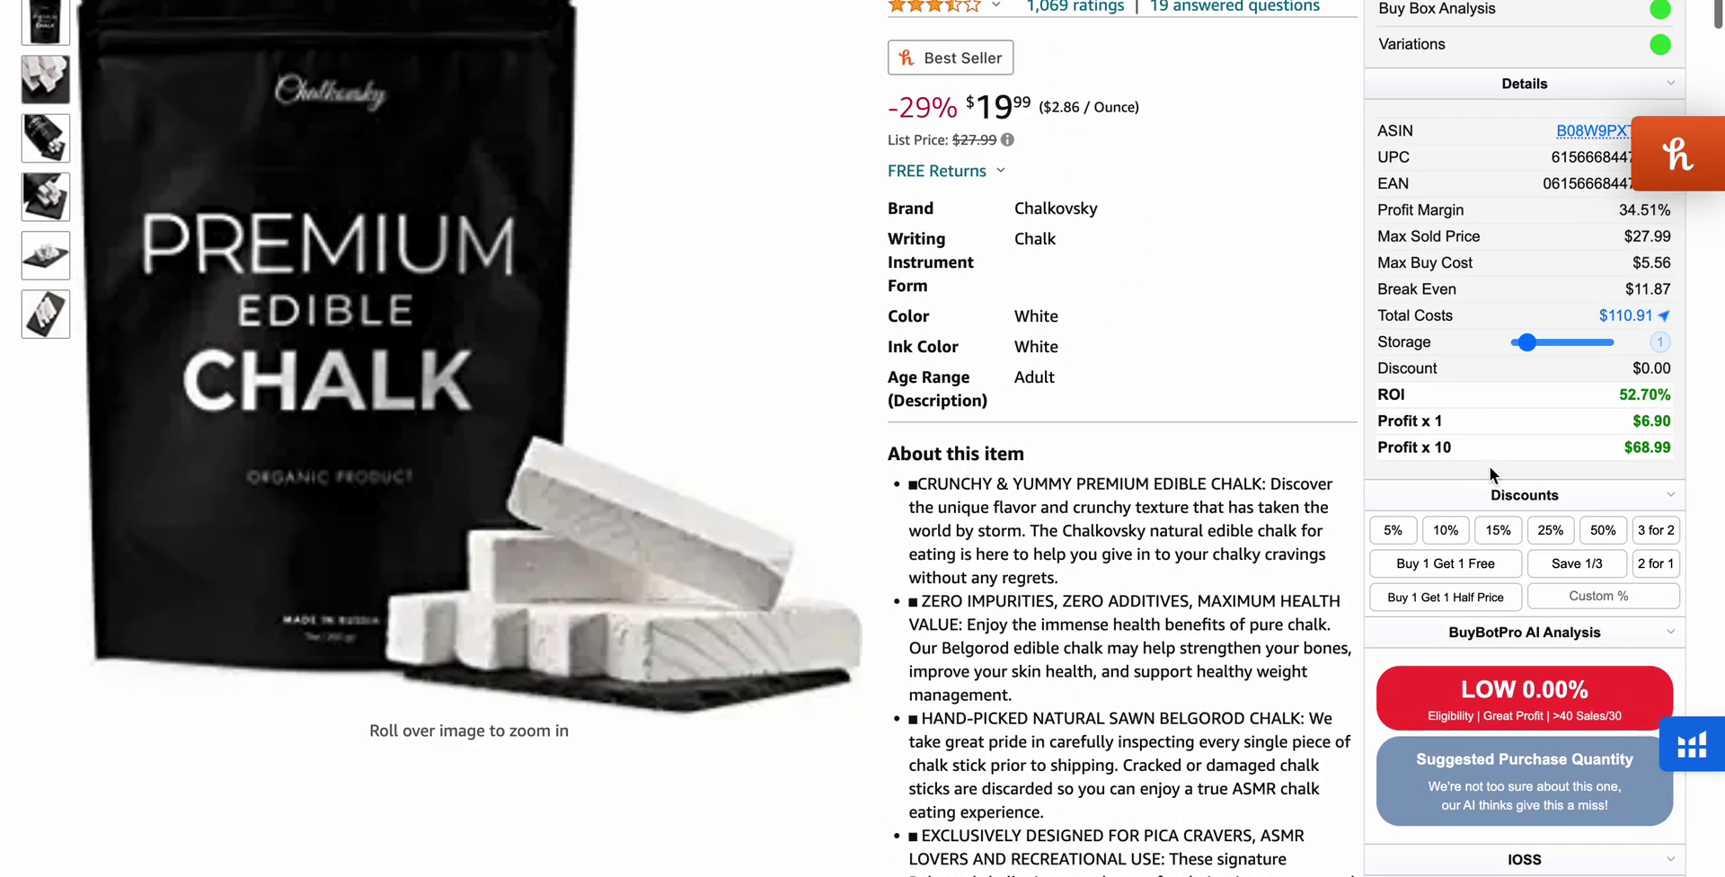
{"action": "scroll", "coordinate": [1619, 364], "scroll_direction": "up", "scroll_amount": 1}
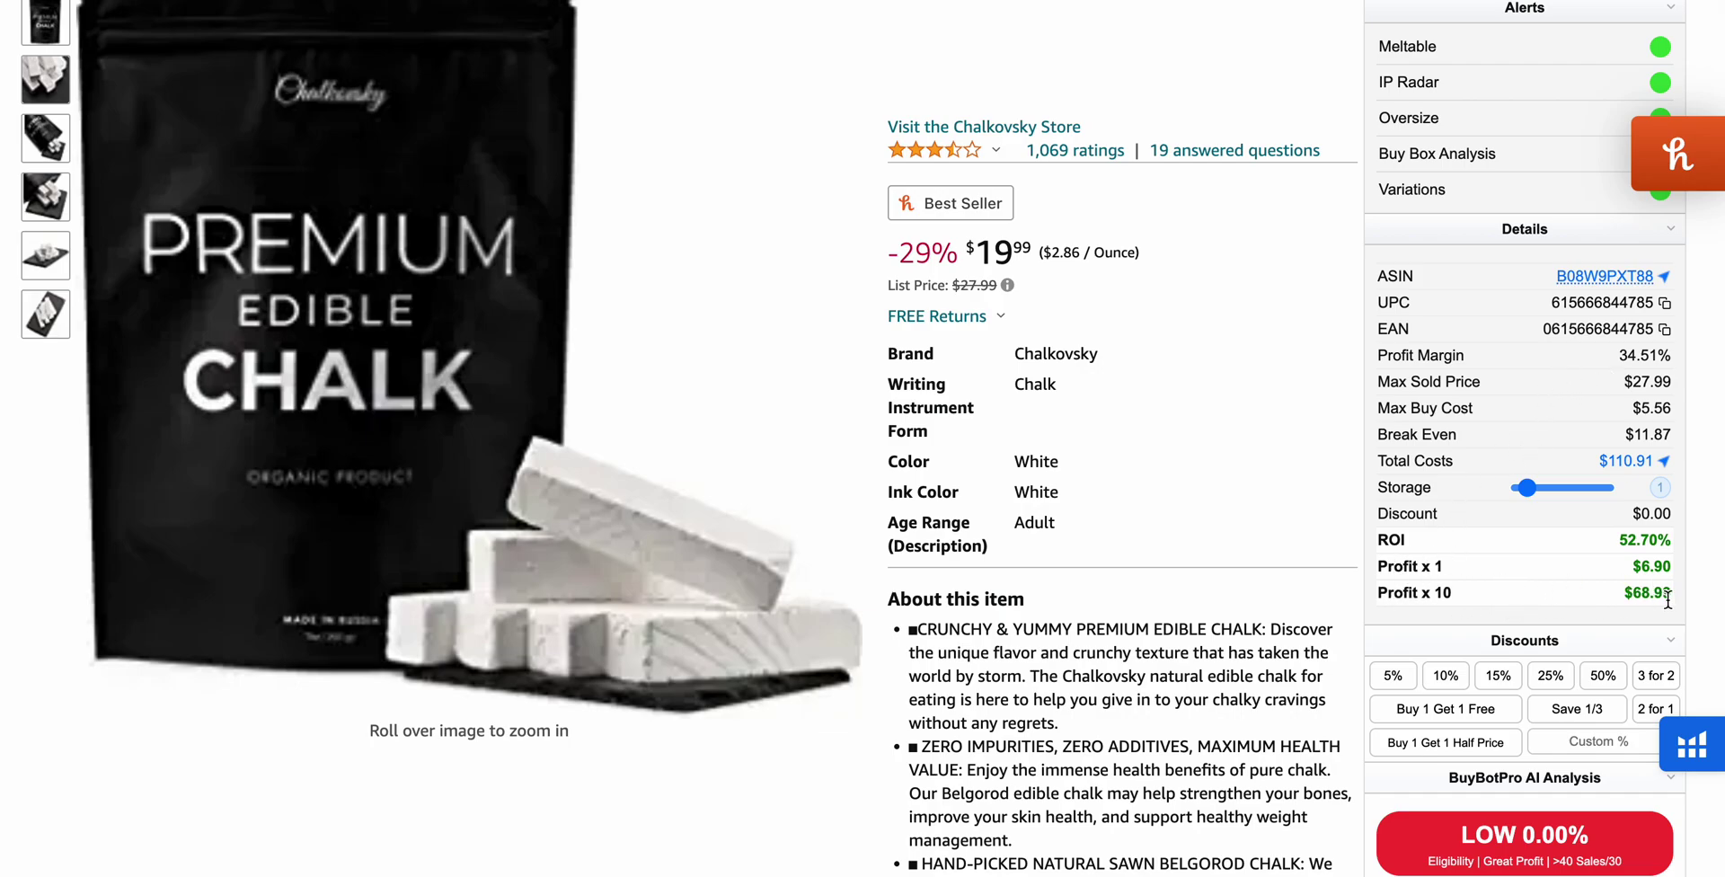
- Try several Storage Fees values including 11, re-analyzing each, and finish at 0 for $6.96 profit
{"action": "scroll", "coordinate": [1527, 478], "scroll_direction": "up", "scroll_amount": 7}
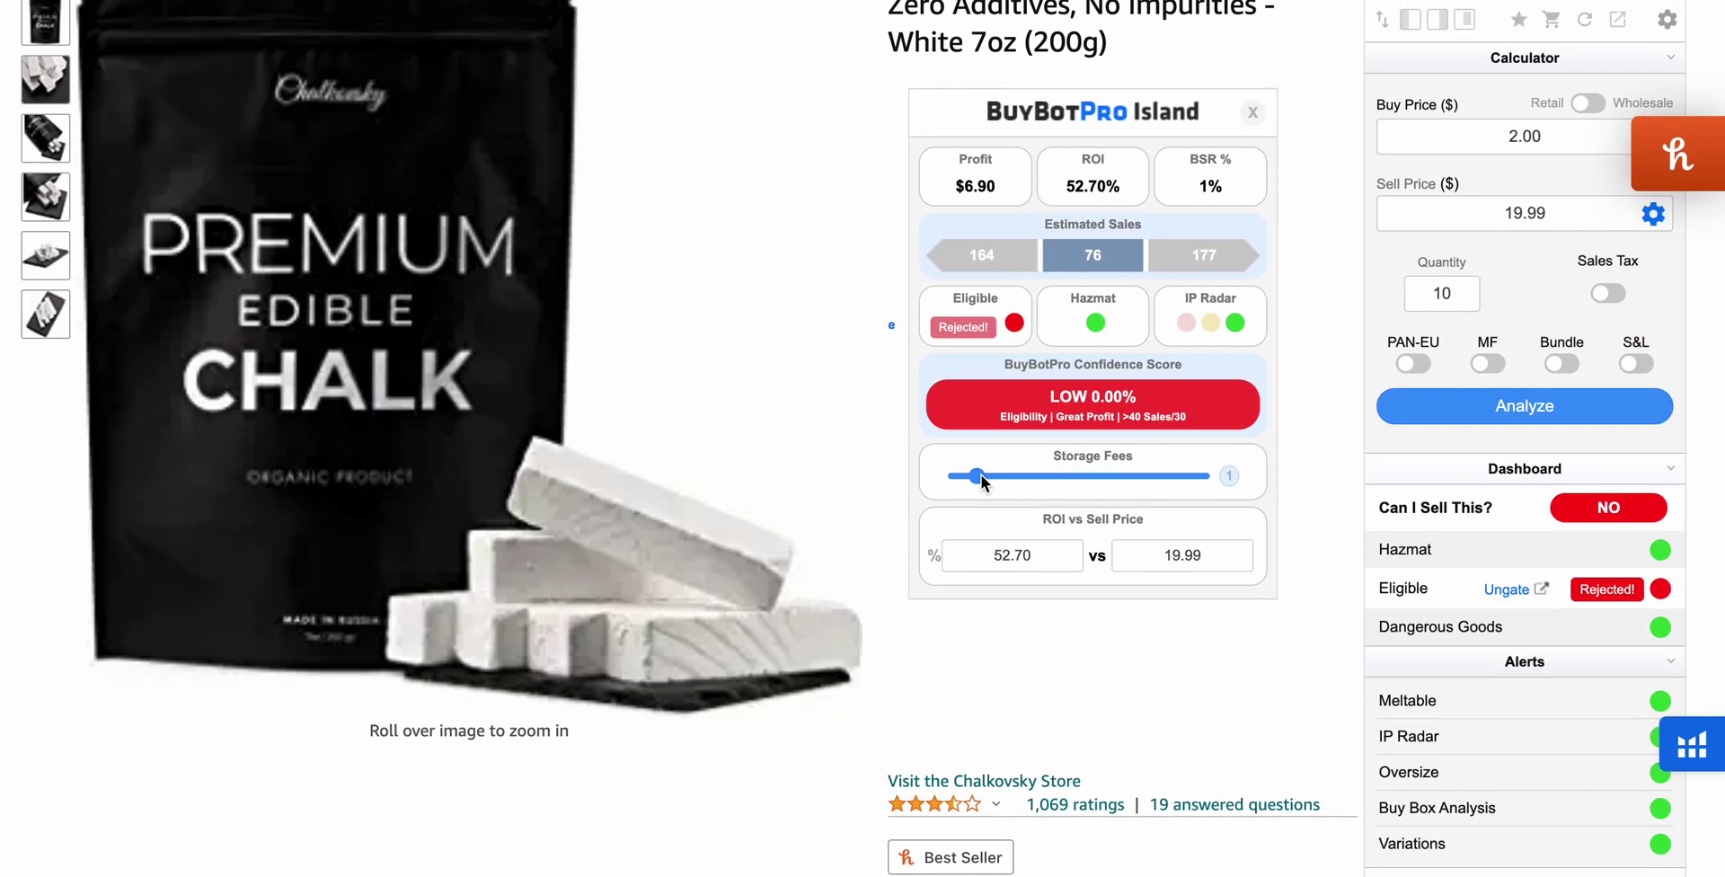
{"action": "left_click", "coordinate": [1036, 477]}
{"action": "left_click", "coordinate": [1496, 413]}
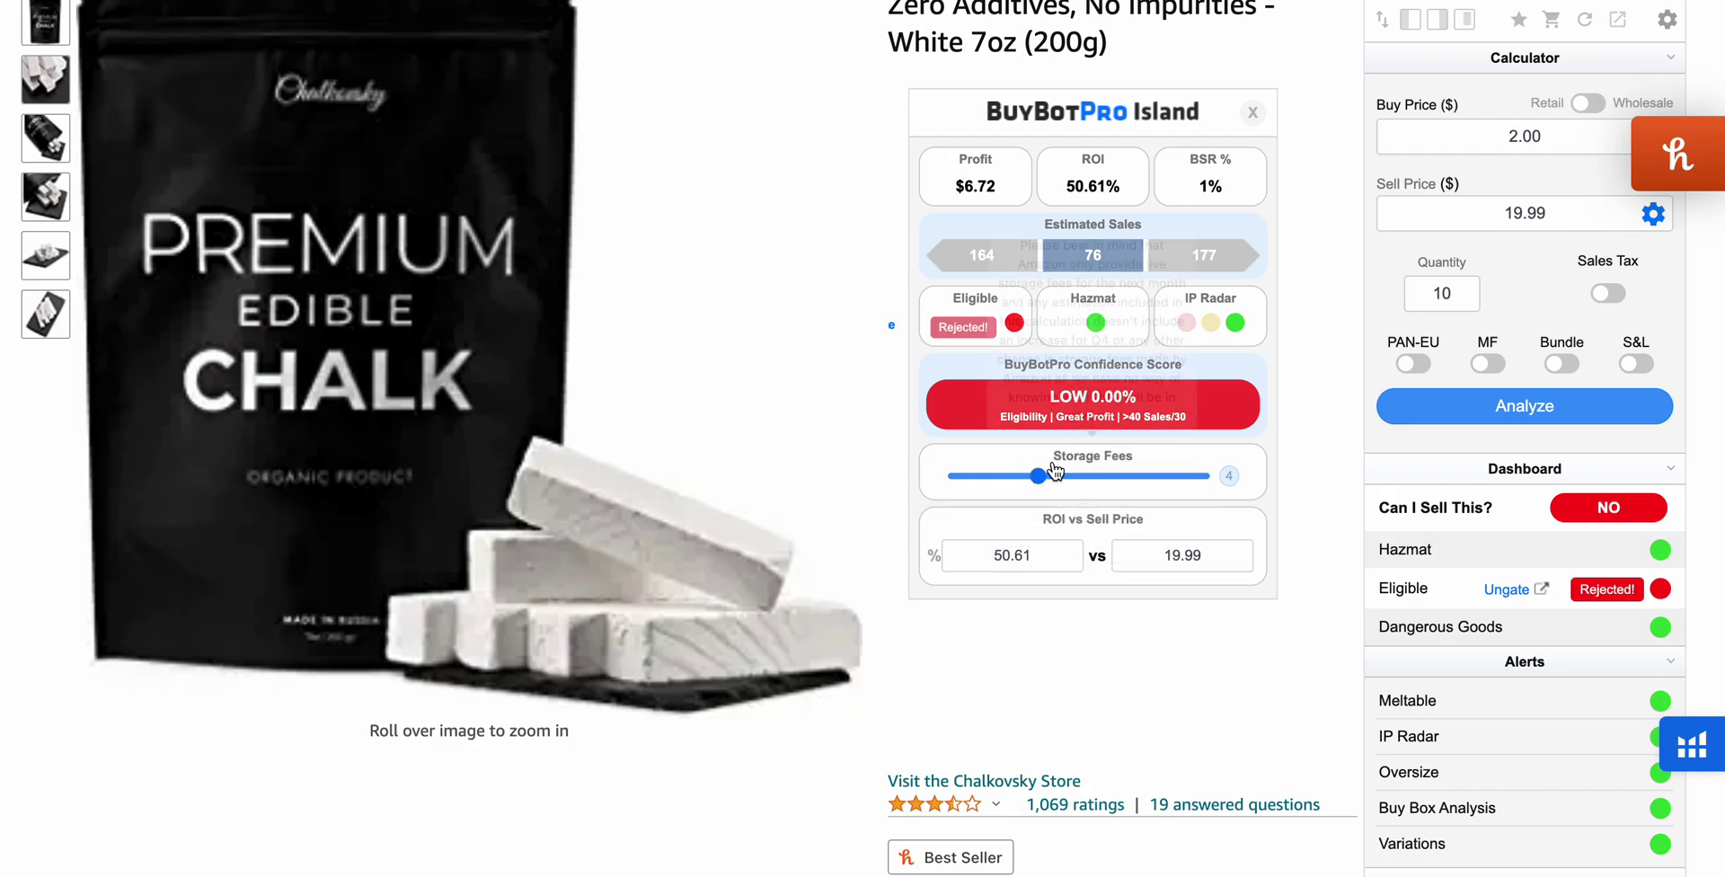
{"action": "left_click", "coordinate": [1521, 406]}
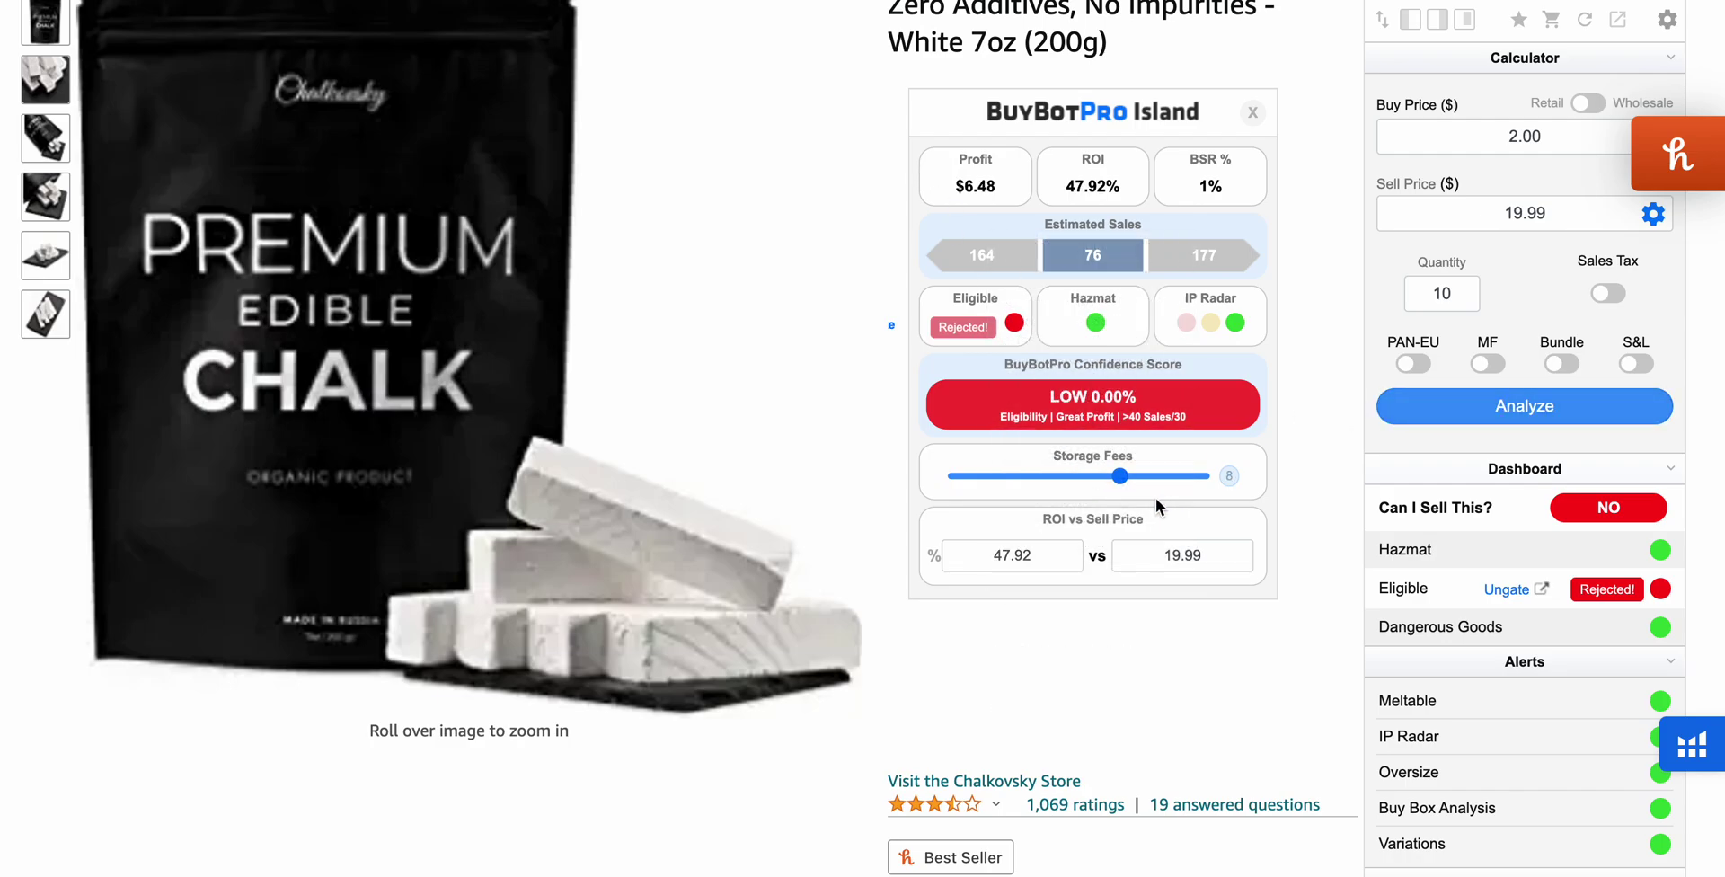
{"action": "left_click_drag", "start_coordinate": [1121, 477], "coordinate": [1178, 476]}
{"action": "left_click", "coordinate": [1490, 409]}
{"action": "left_click", "coordinate": [1560, 399]}
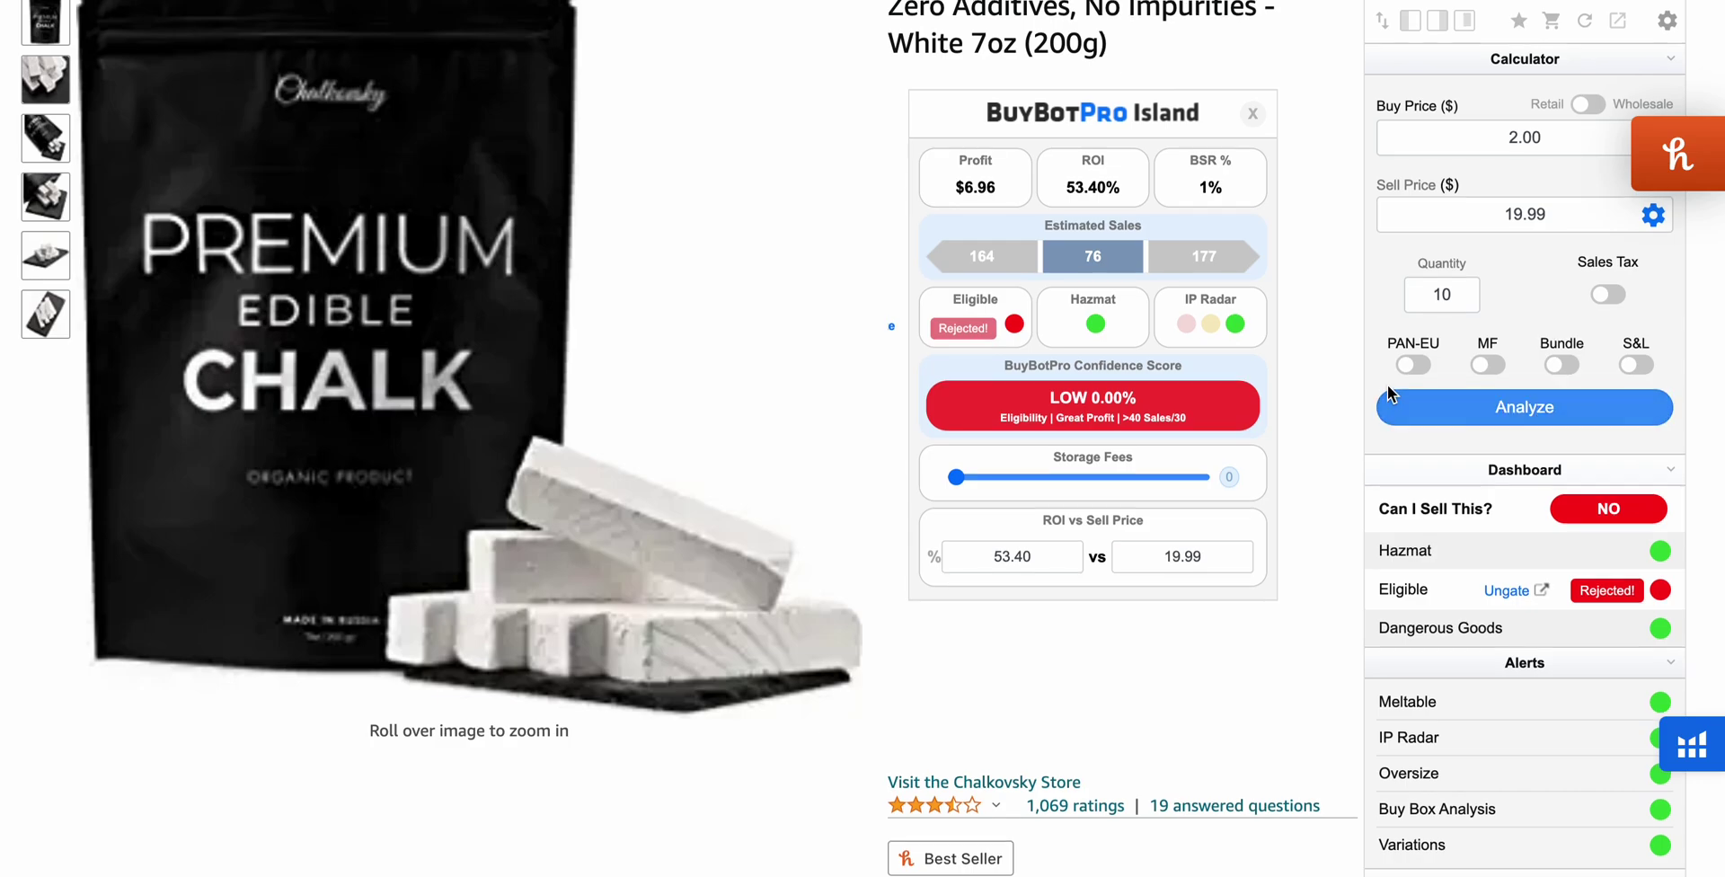
- Review the Details figures: ASIN, $110.31 total costs, 53.40% ROI and $6.96 profit per unit
{"action": "scroll", "coordinate": [1387, 384], "scroll_direction": "up", "scroll_amount": 3}
{"action": "scroll", "coordinate": [1386, 385], "scroll_direction": "down", "scroll_amount": 6}
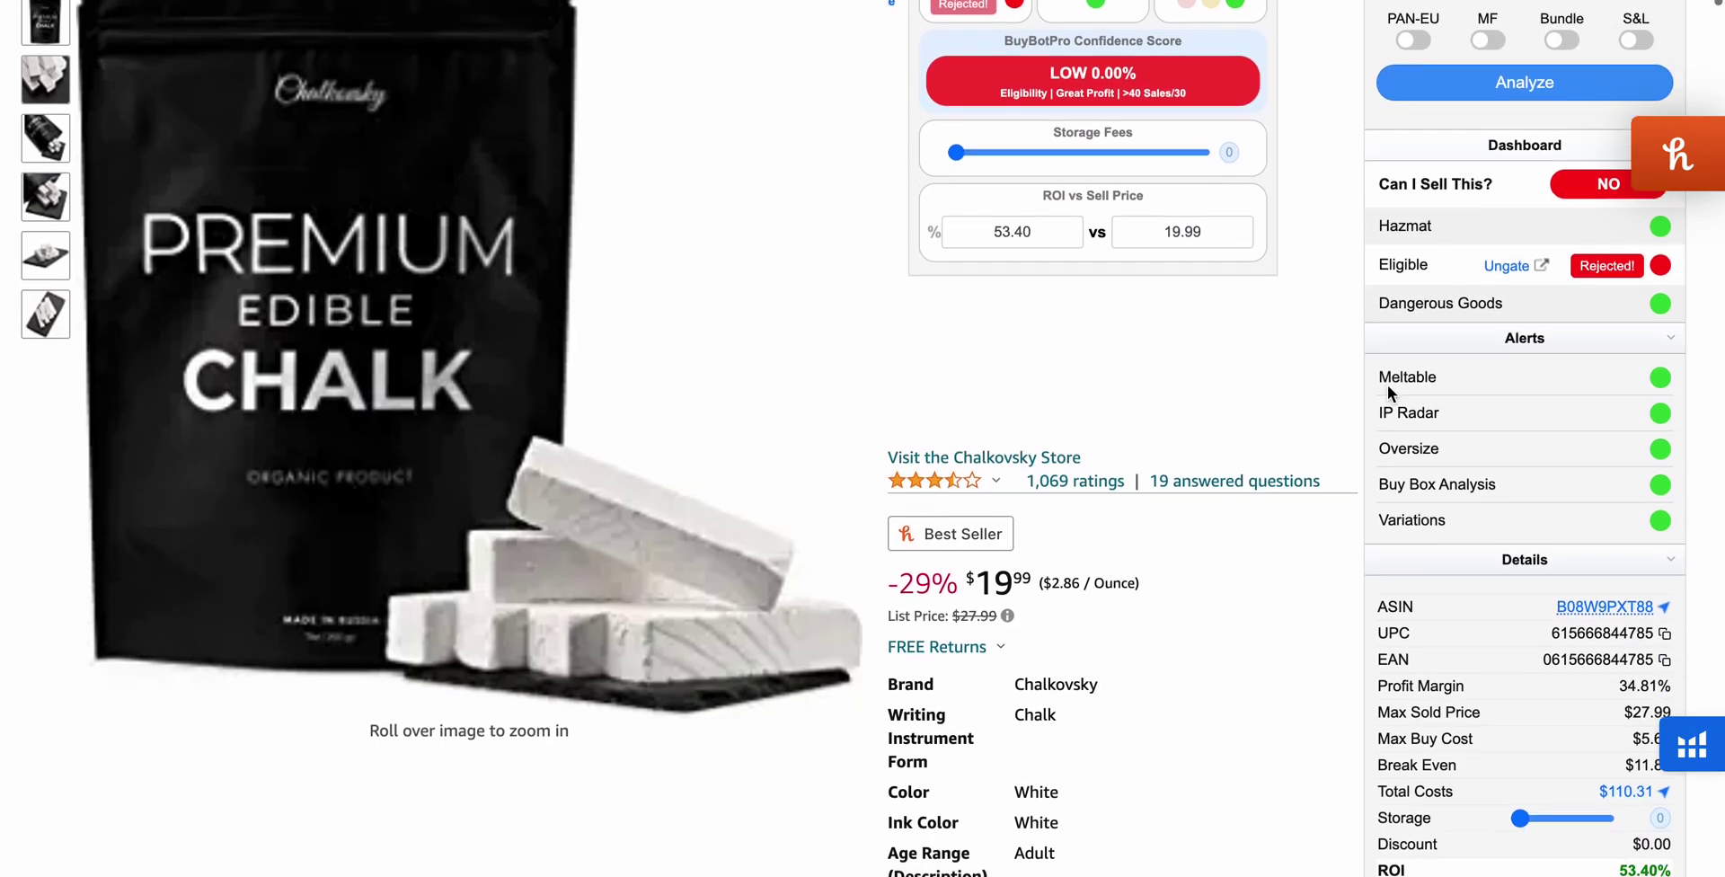
{"action": "scroll", "coordinate": [1387, 385], "scroll_direction": "down", "scroll_amount": 1}
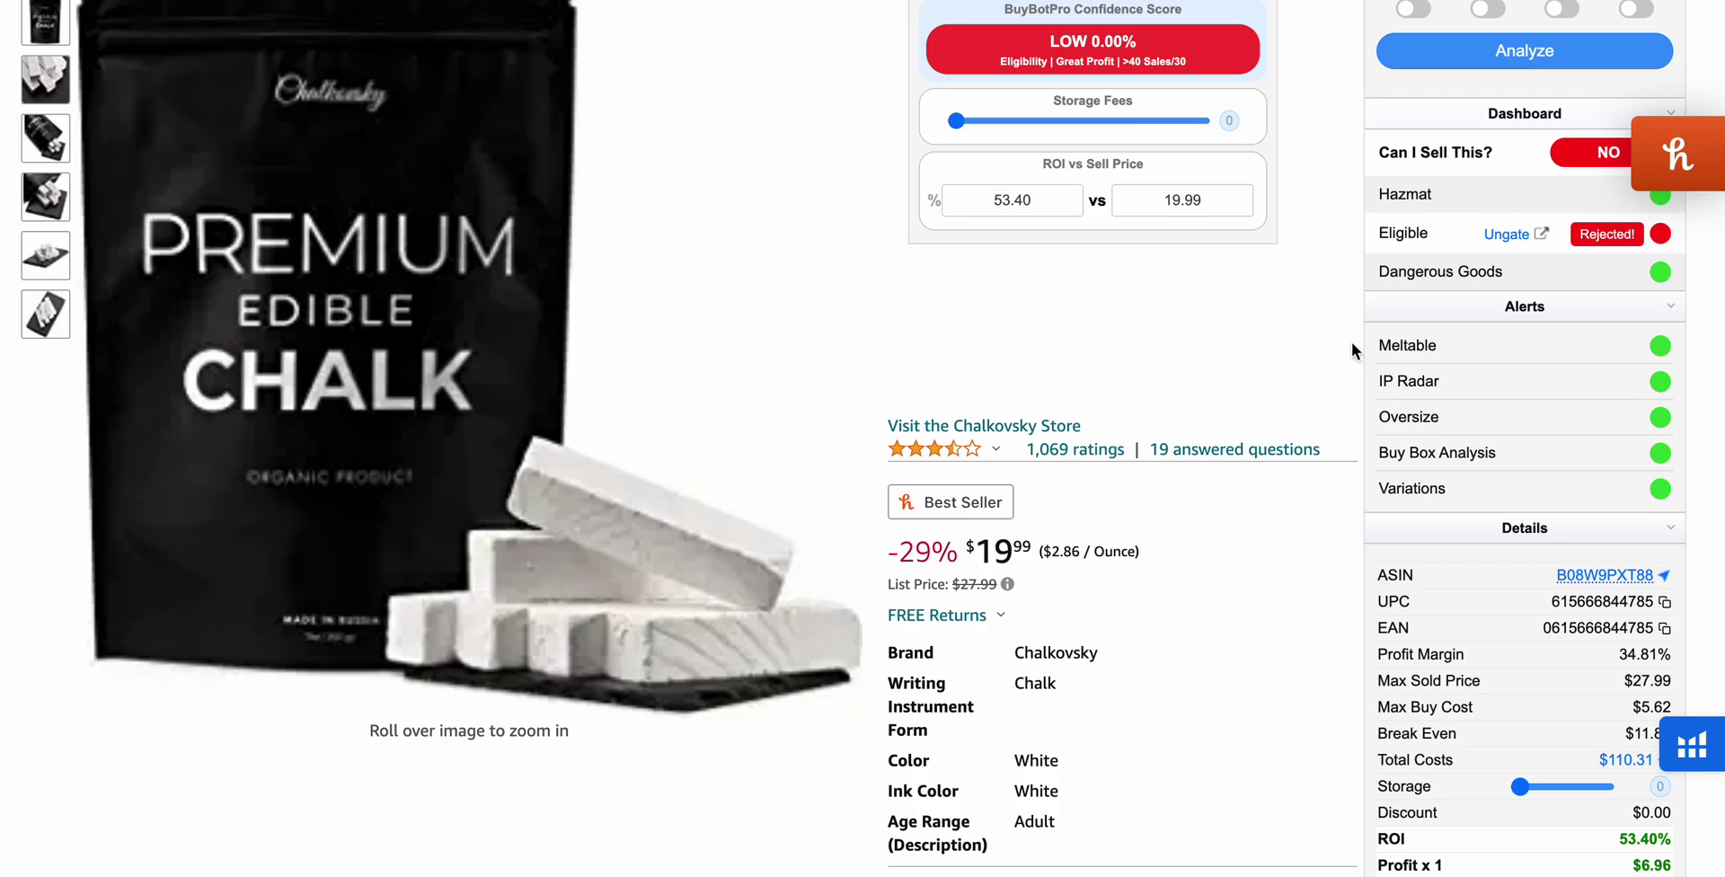
{"action": "mouse_move", "coordinate": [1559, 353]}
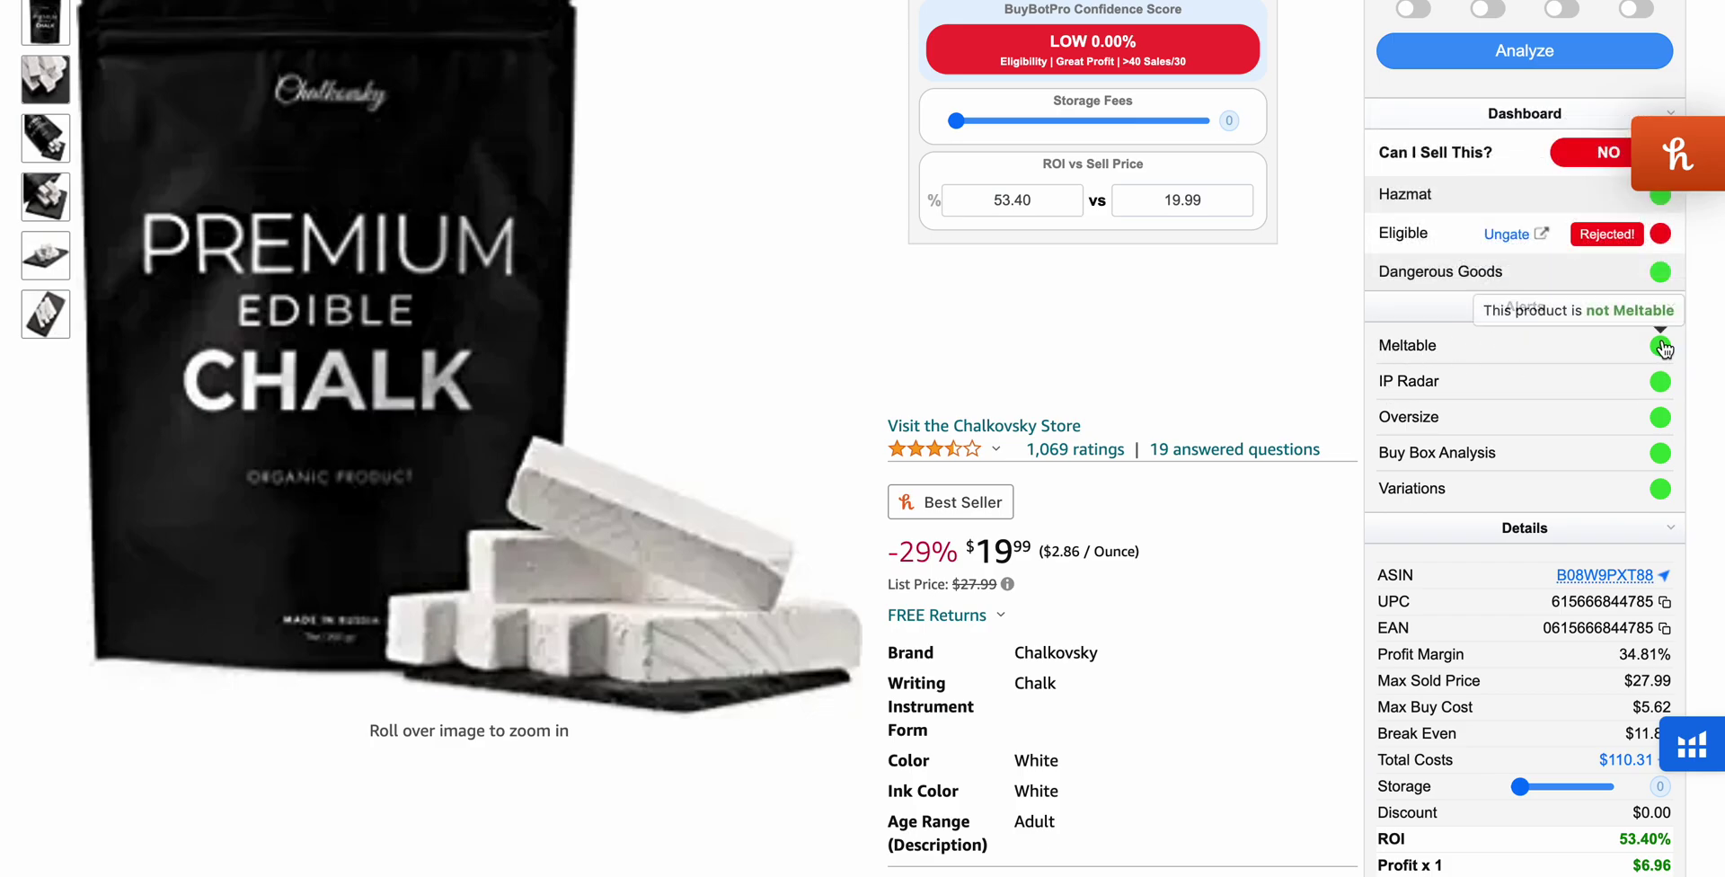
{"action": "mouse_move", "coordinate": [1661, 418]}
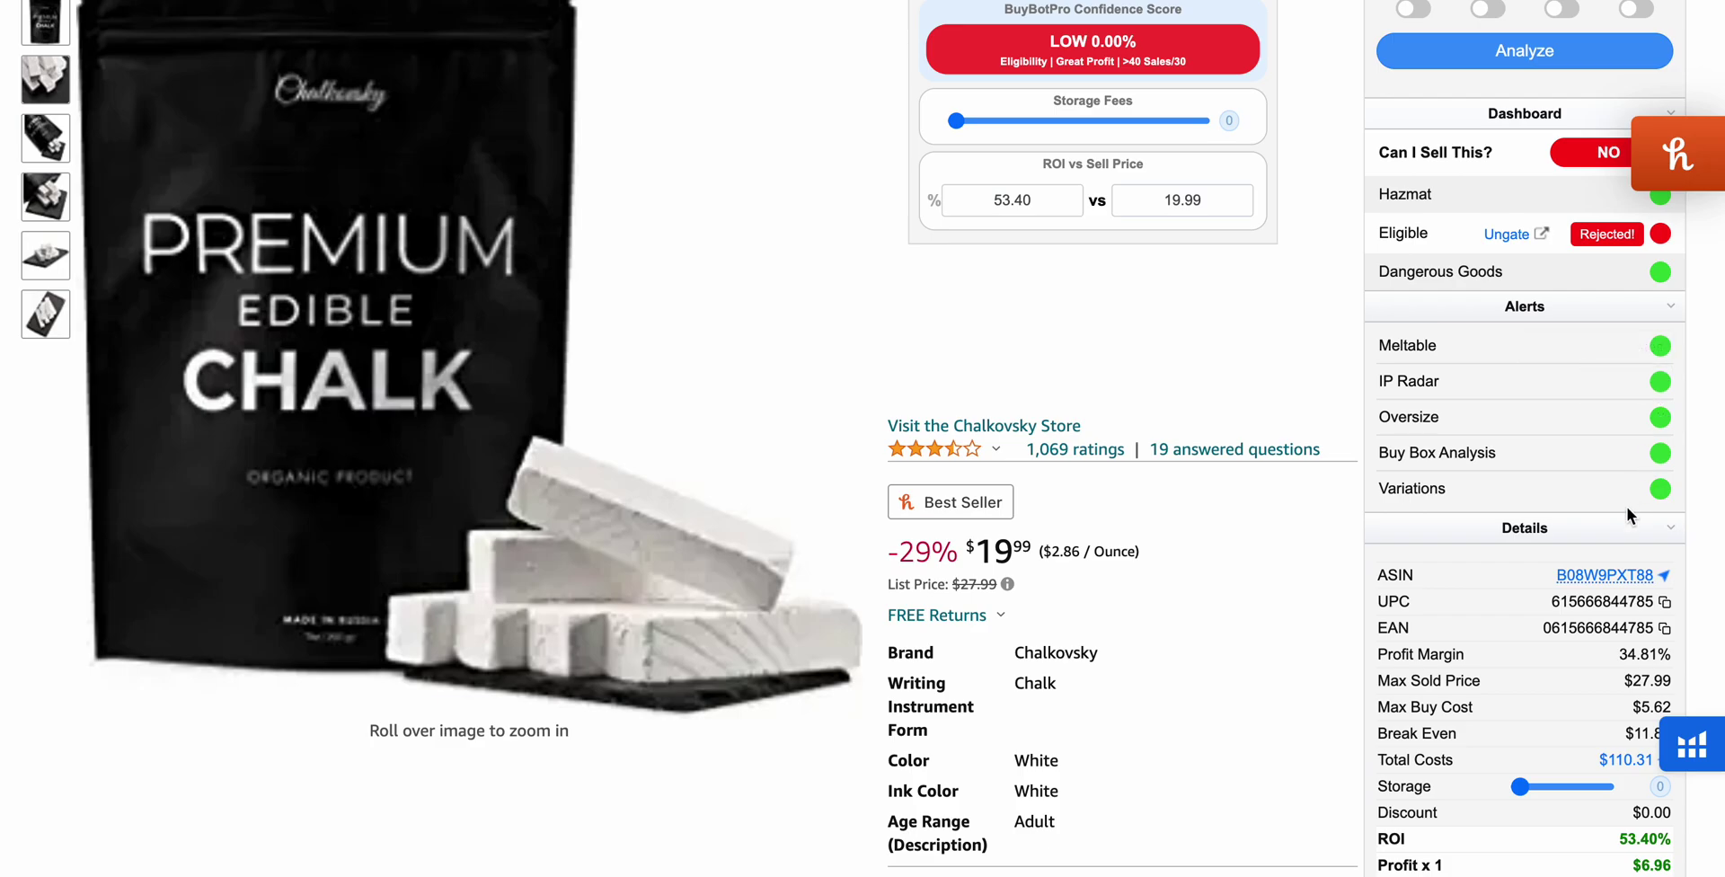
{"action": "scroll", "coordinate": [1599, 476], "scroll_direction": "up", "scroll_amount": 1}
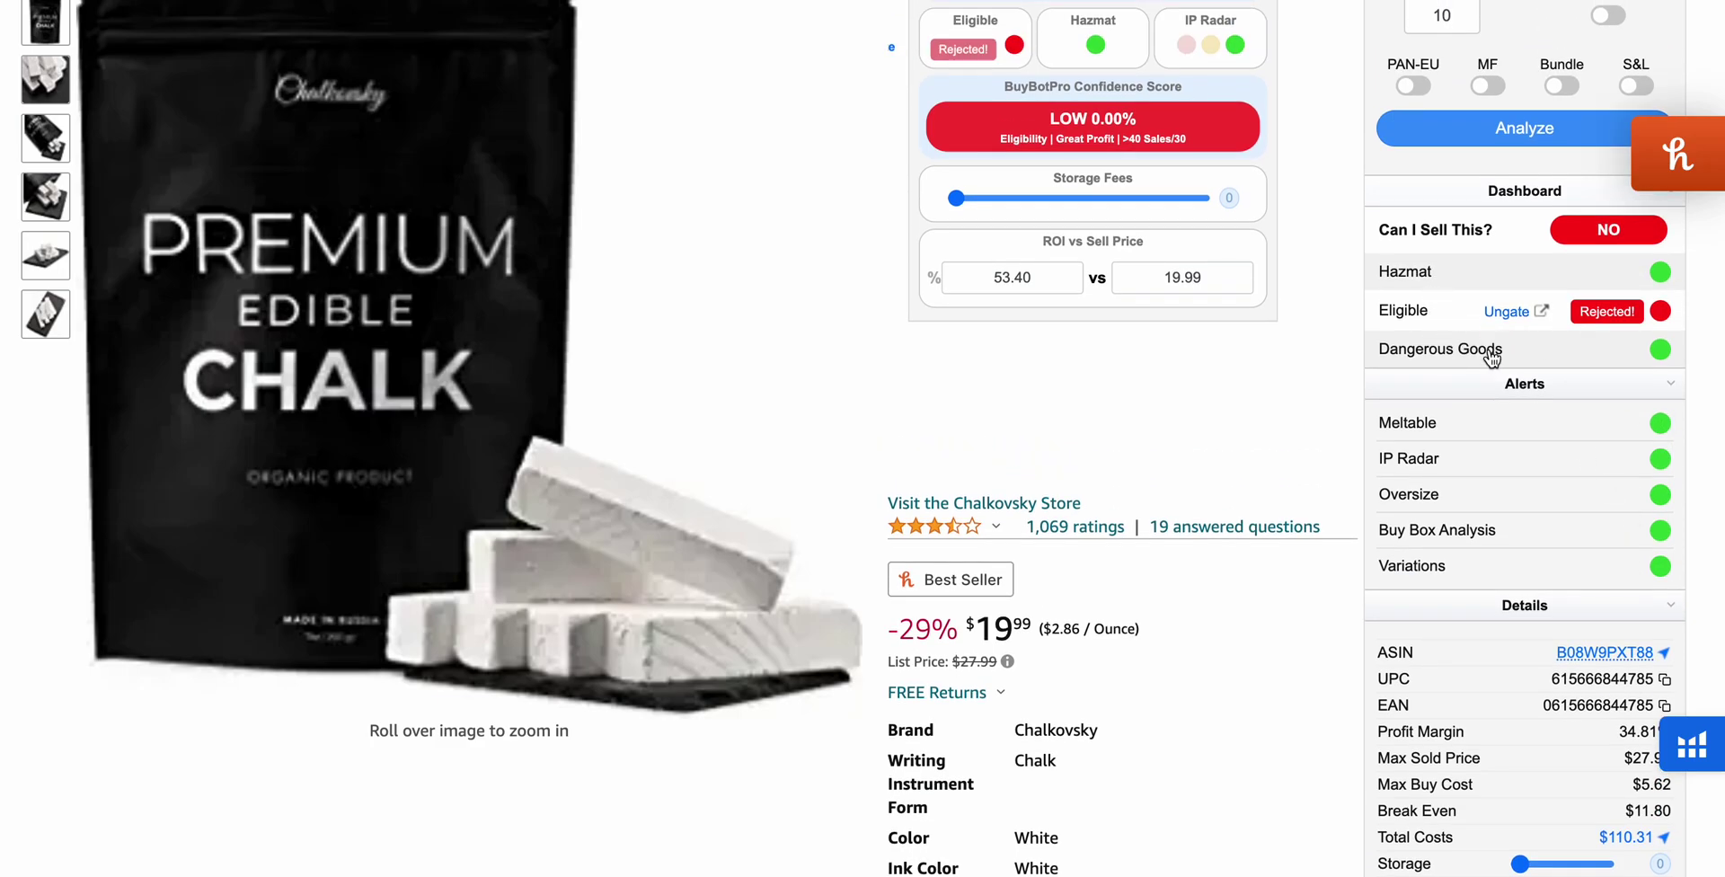
{"action": "scroll", "coordinate": [1545, 361], "scroll_direction": "down", "scroll_amount": 4}
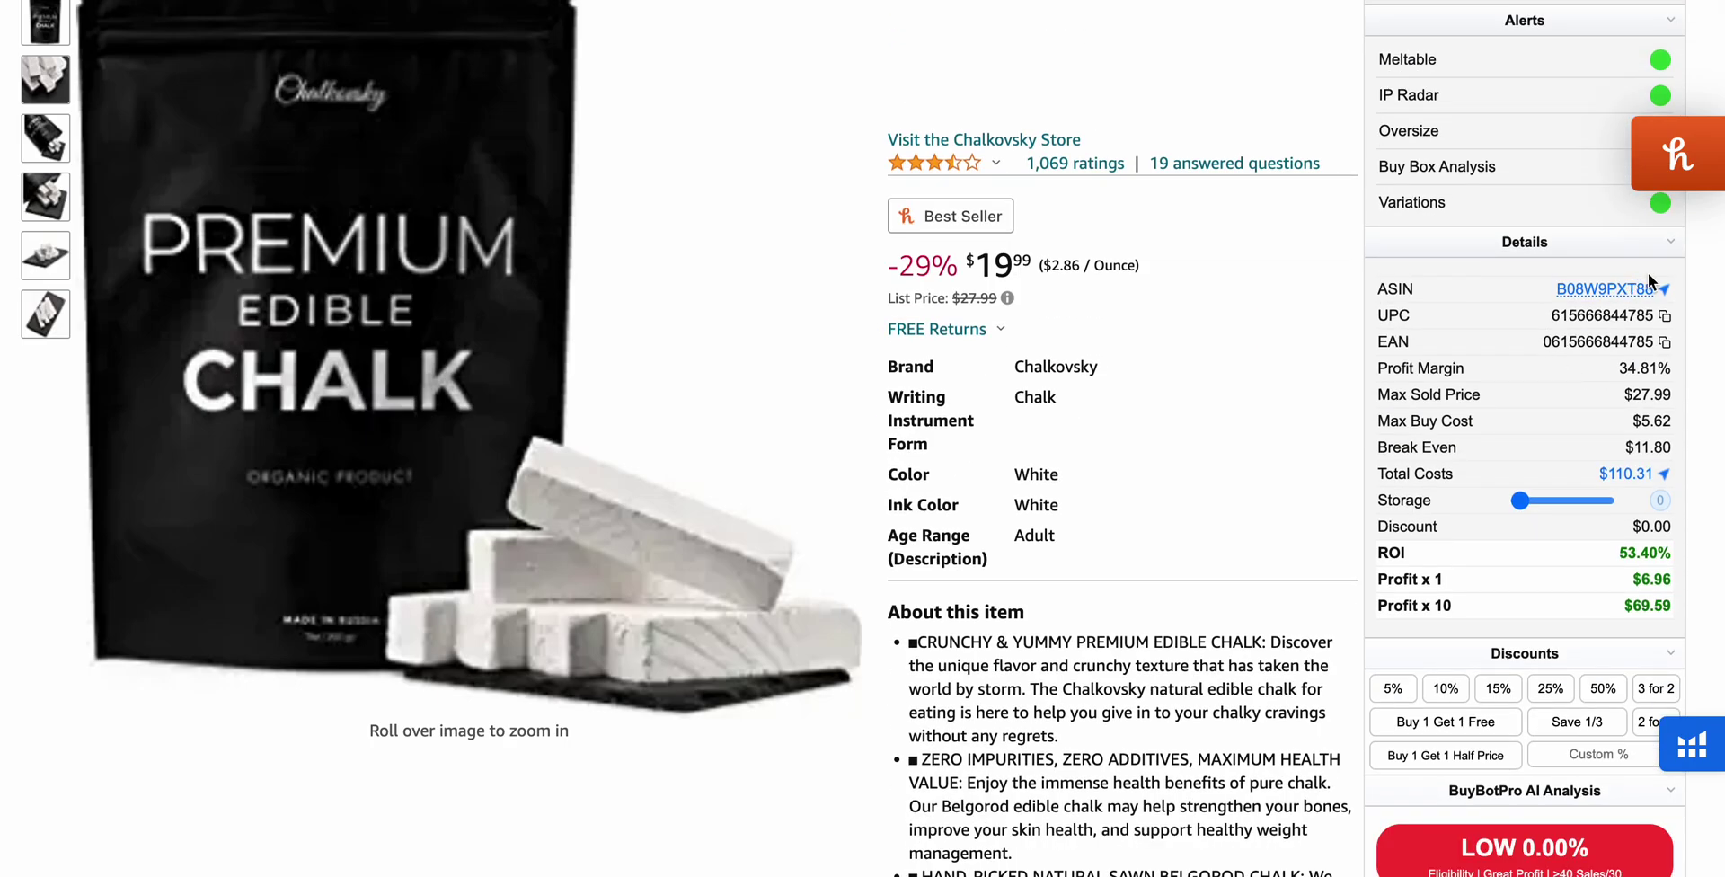
{"action": "mouse_move", "coordinate": [1642, 291]}
{"action": "scroll", "coordinate": [1583, 376], "scroll_direction": "down", "scroll_amount": 2}
{"action": "mouse_move", "coordinate": [1641, 363]}
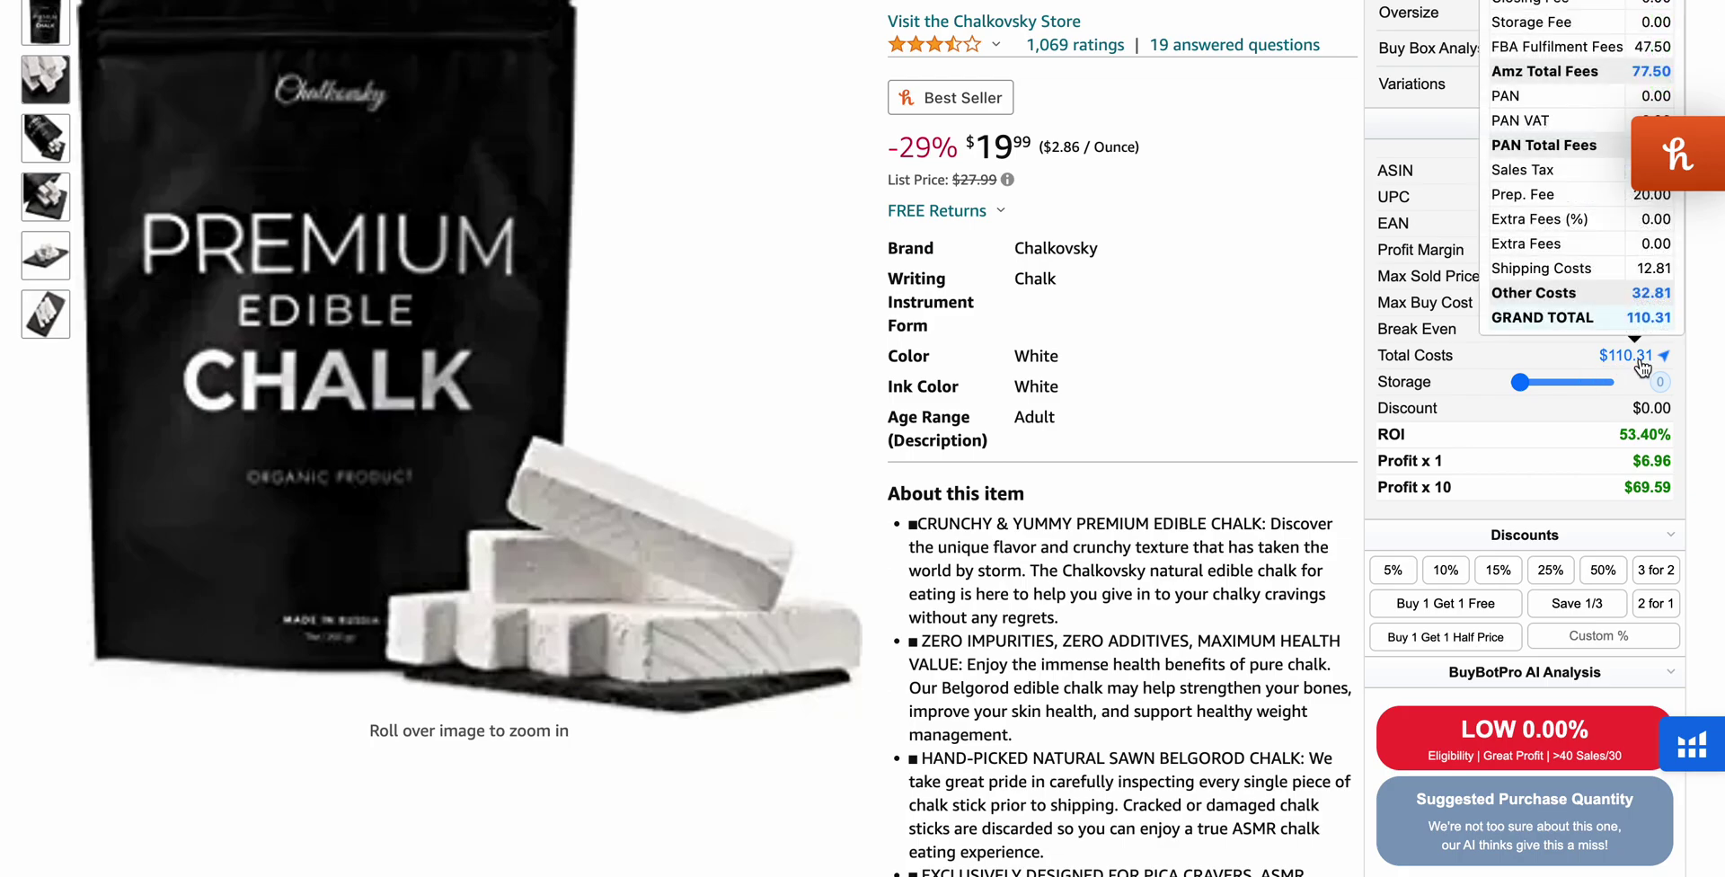
{"action": "scroll", "coordinate": [1640, 363], "scroll_direction": "up", "scroll_amount": 2}
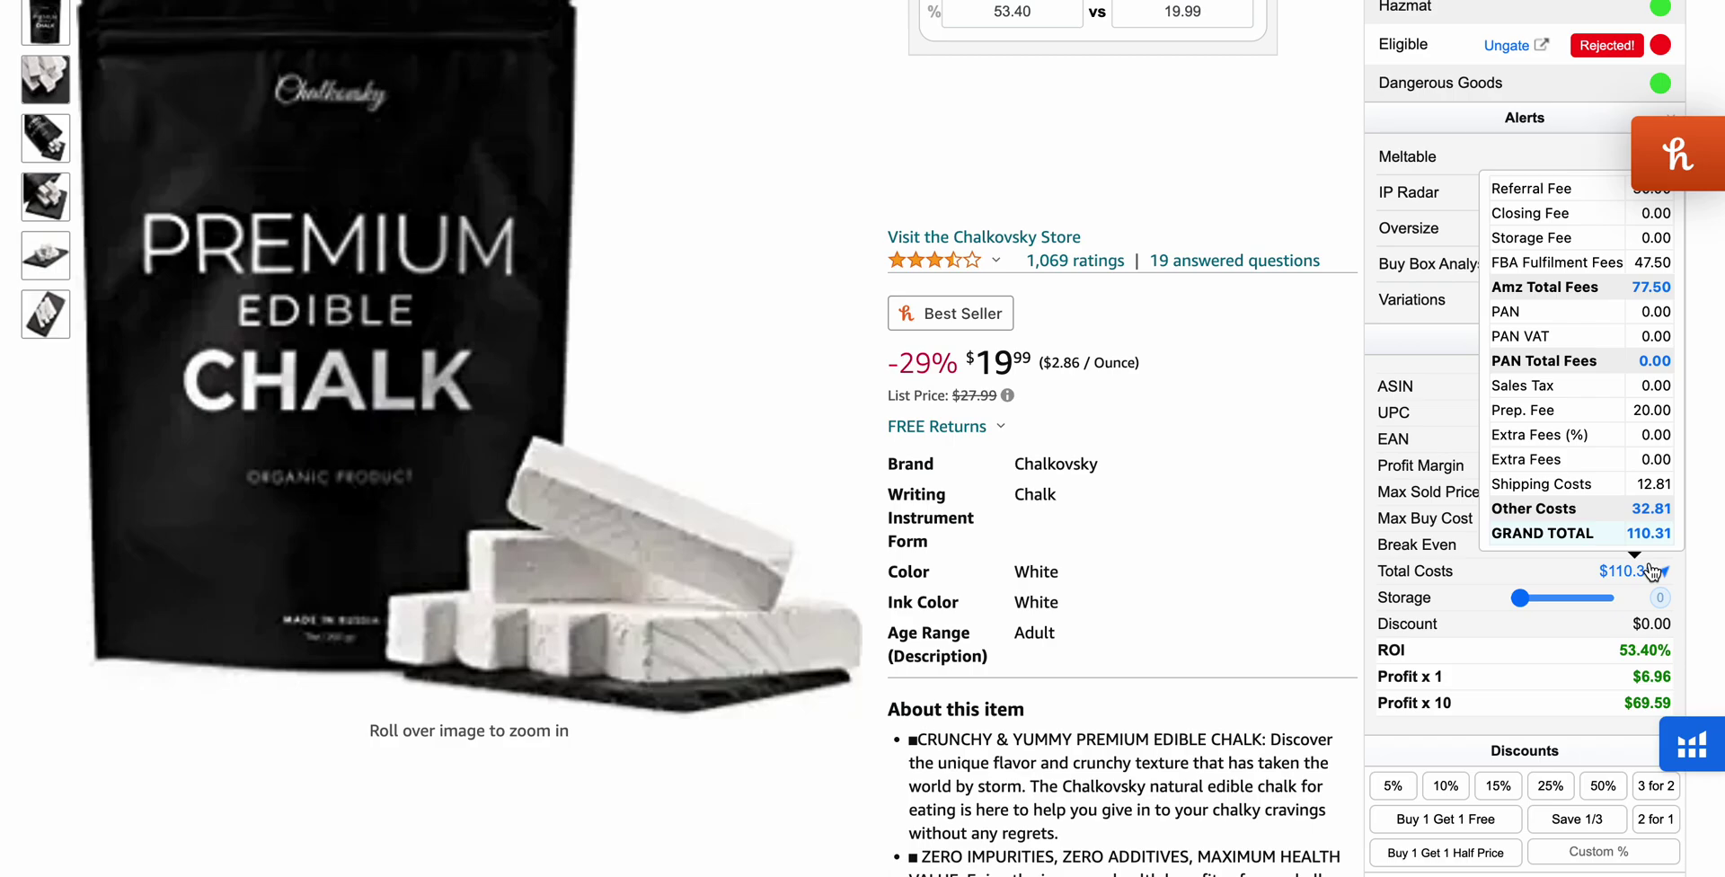
{"action": "scroll", "coordinate": [1587, 665], "scroll_direction": "down", "scroll_amount": 1}
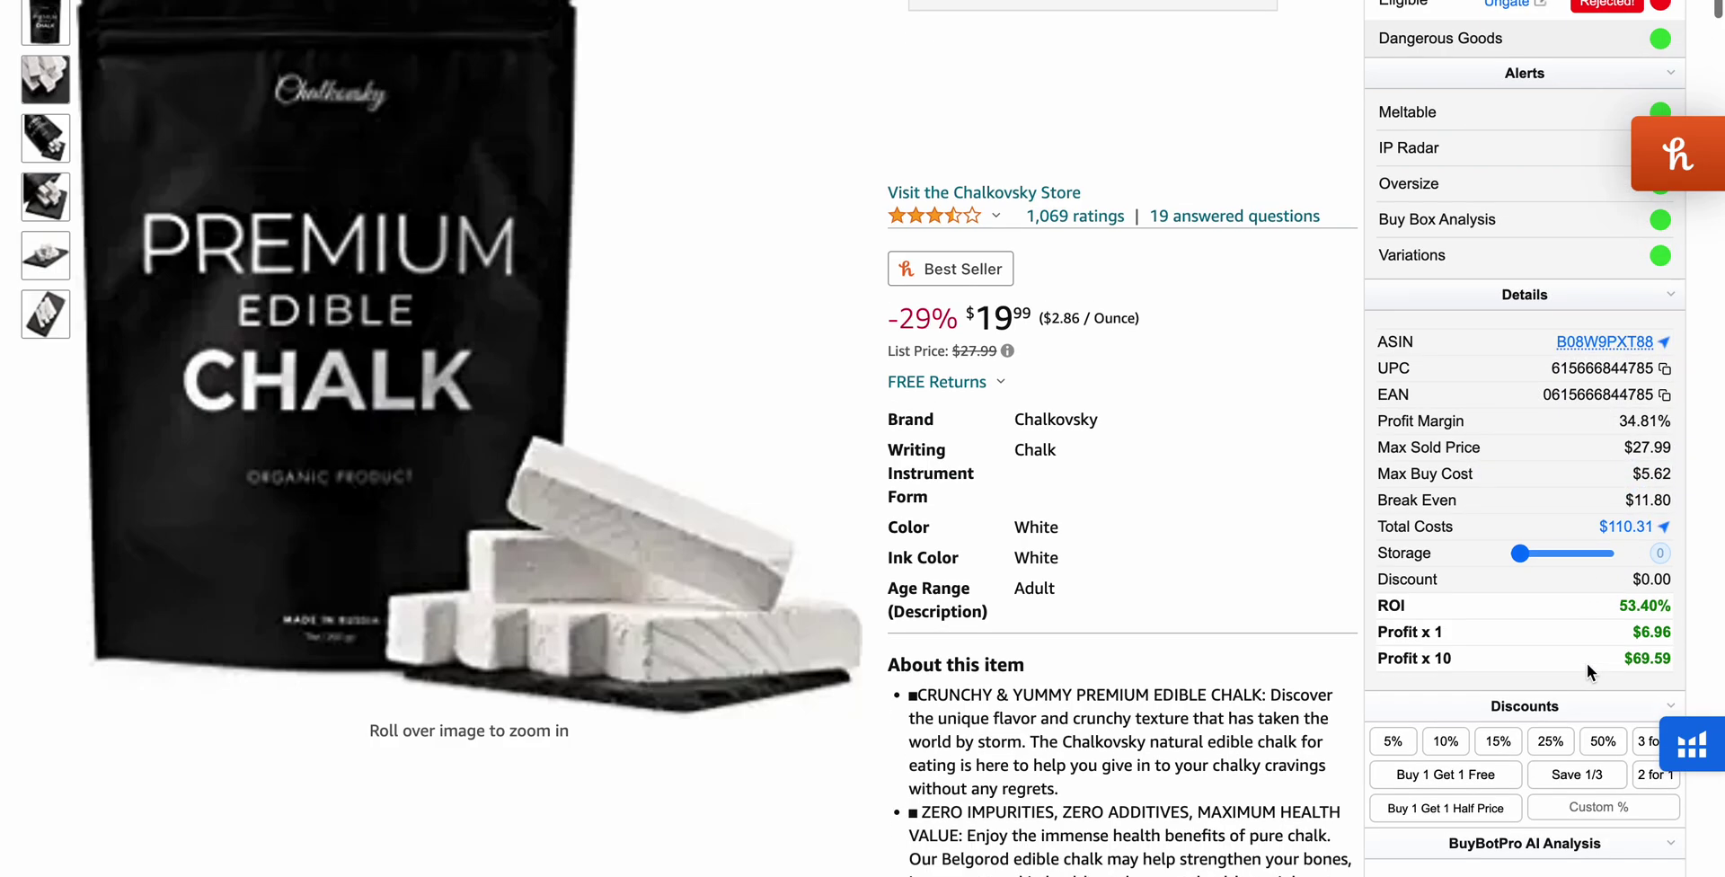
{"action": "scroll", "coordinate": [1586, 670], "scroll_direction": "down", "scroll_amount": 1}
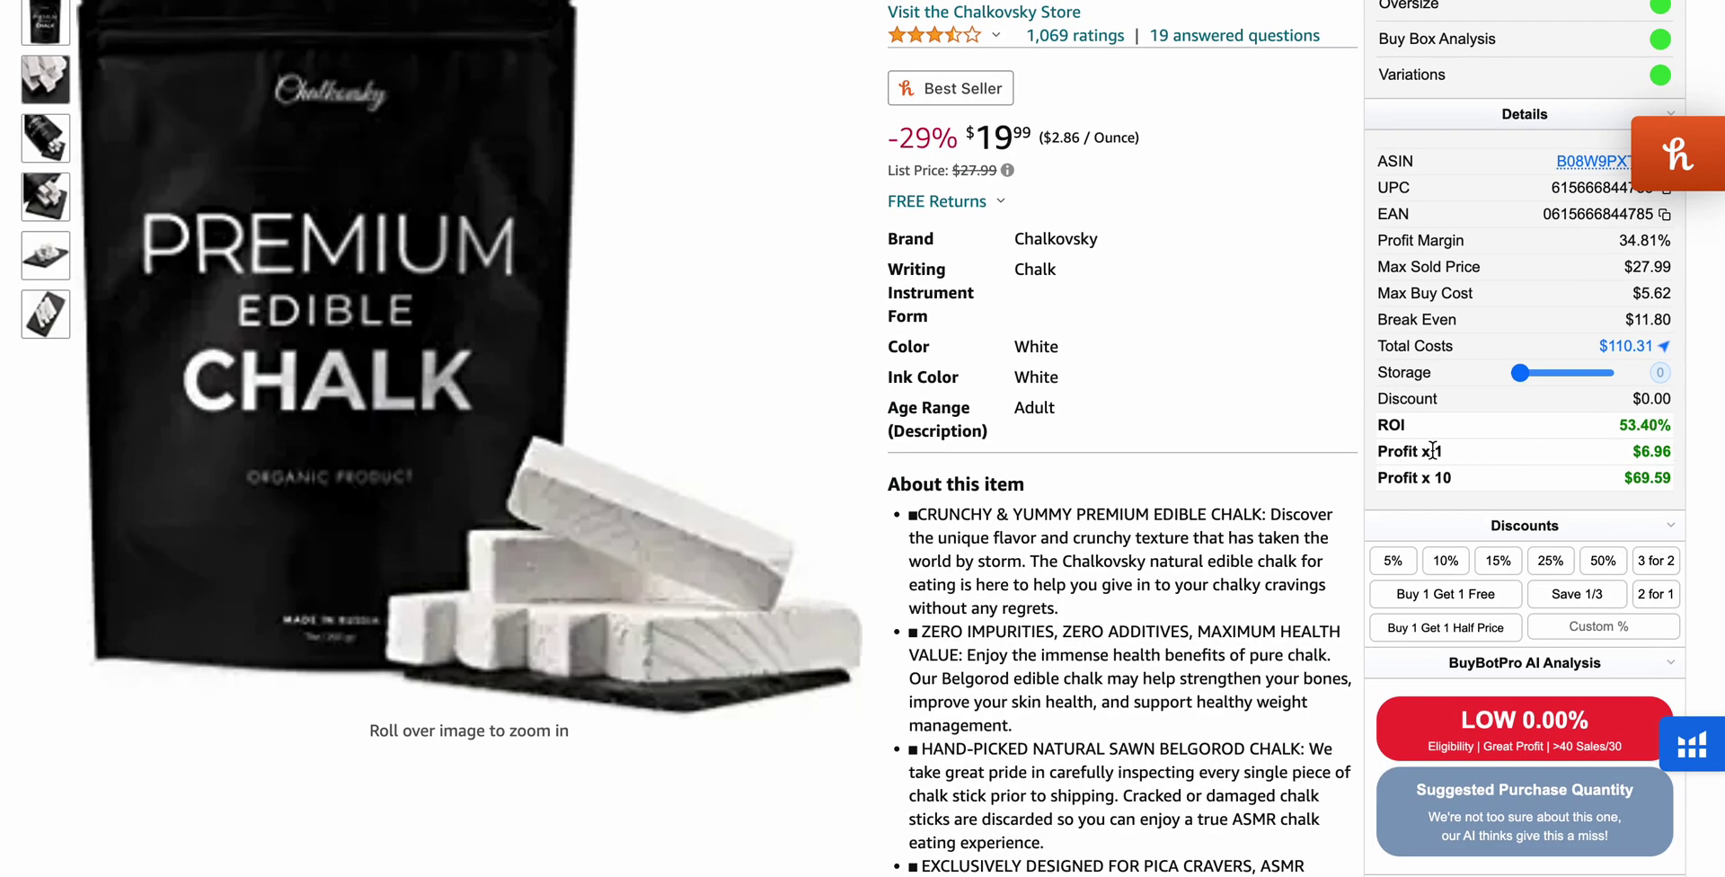
- Apply the 10% discount to the chalk deal
{"action": "scroll", "coordinate": [1432, 449], "scroll_direction": "down", "scroll_amount": 2}
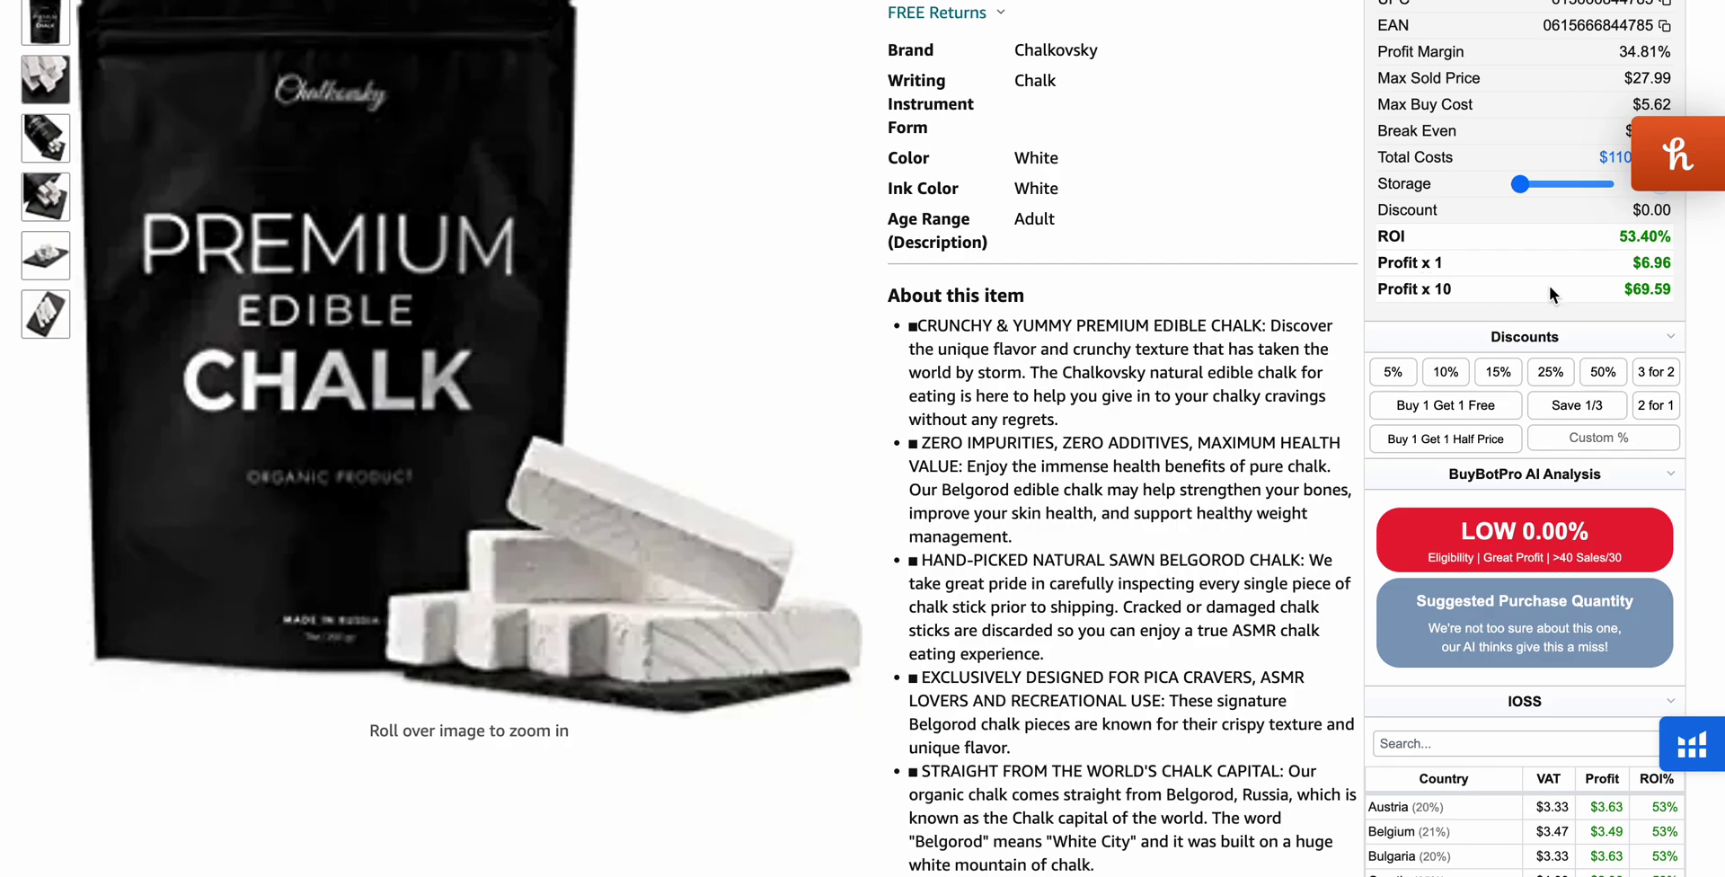
{"action": "scroll", "coordinate": [1471, 318], "scroll_direction": "down", "scroll_amount": 1}
{"action": "left_click", "coordinate": [1470, 318]}
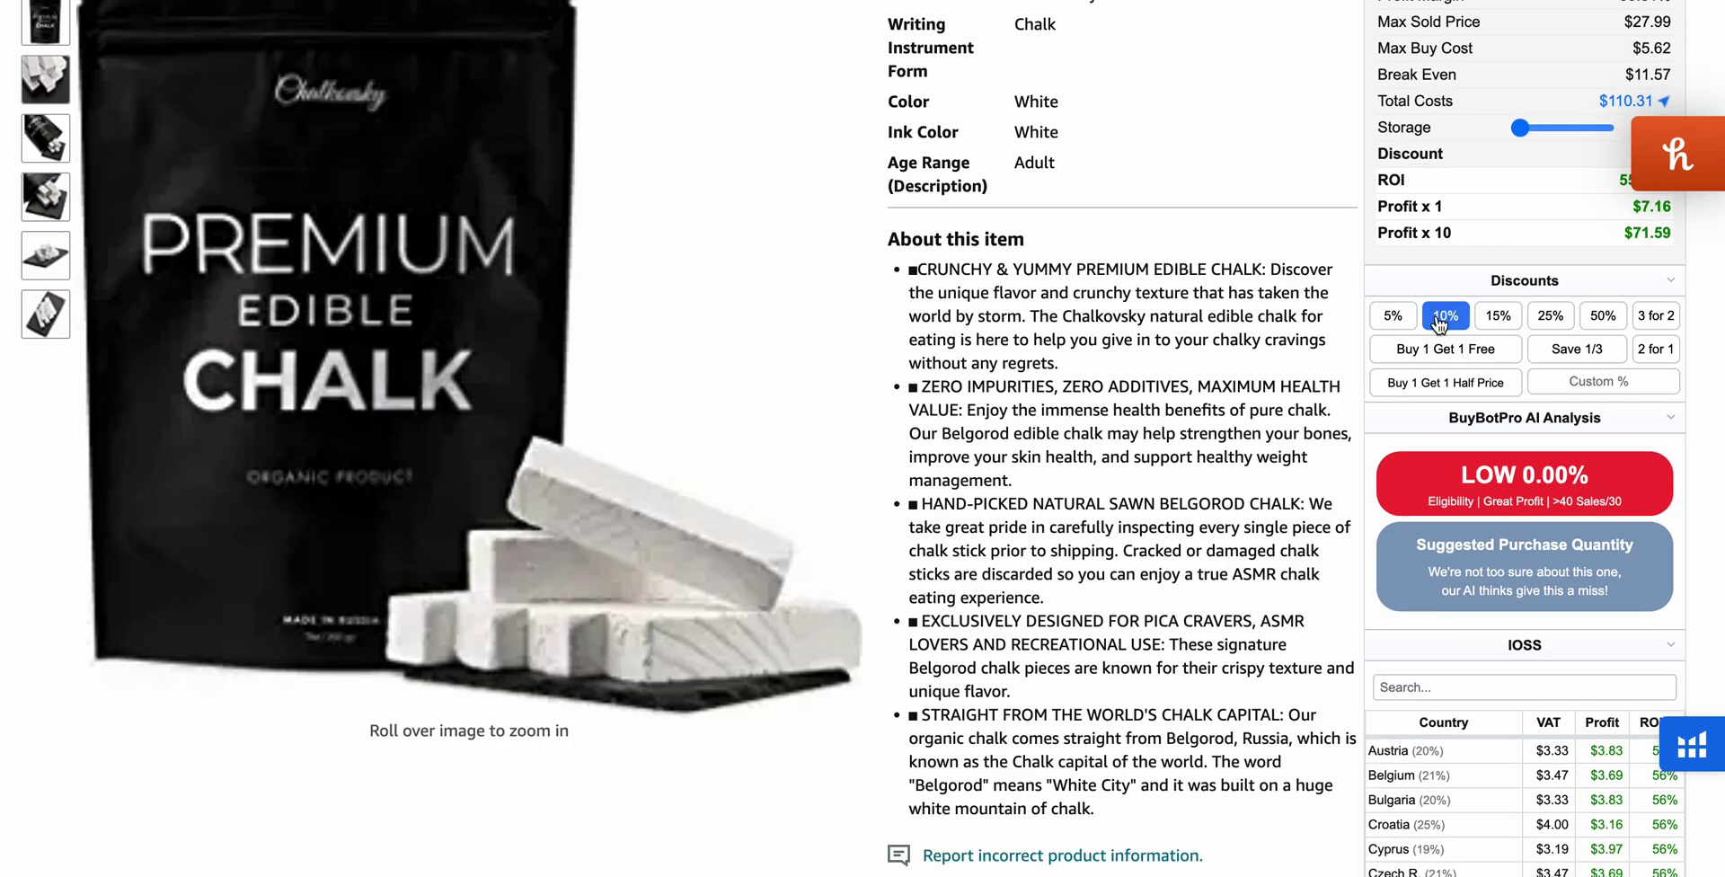
{"action": "scroll", "coordinate": [1447, 323], "scroll_direction": "up", "scroll_amount": 10}
{"action": "scroll", "coordinate": [1437, 325], "scroll_direction": "up", "scroll_amount": 3}
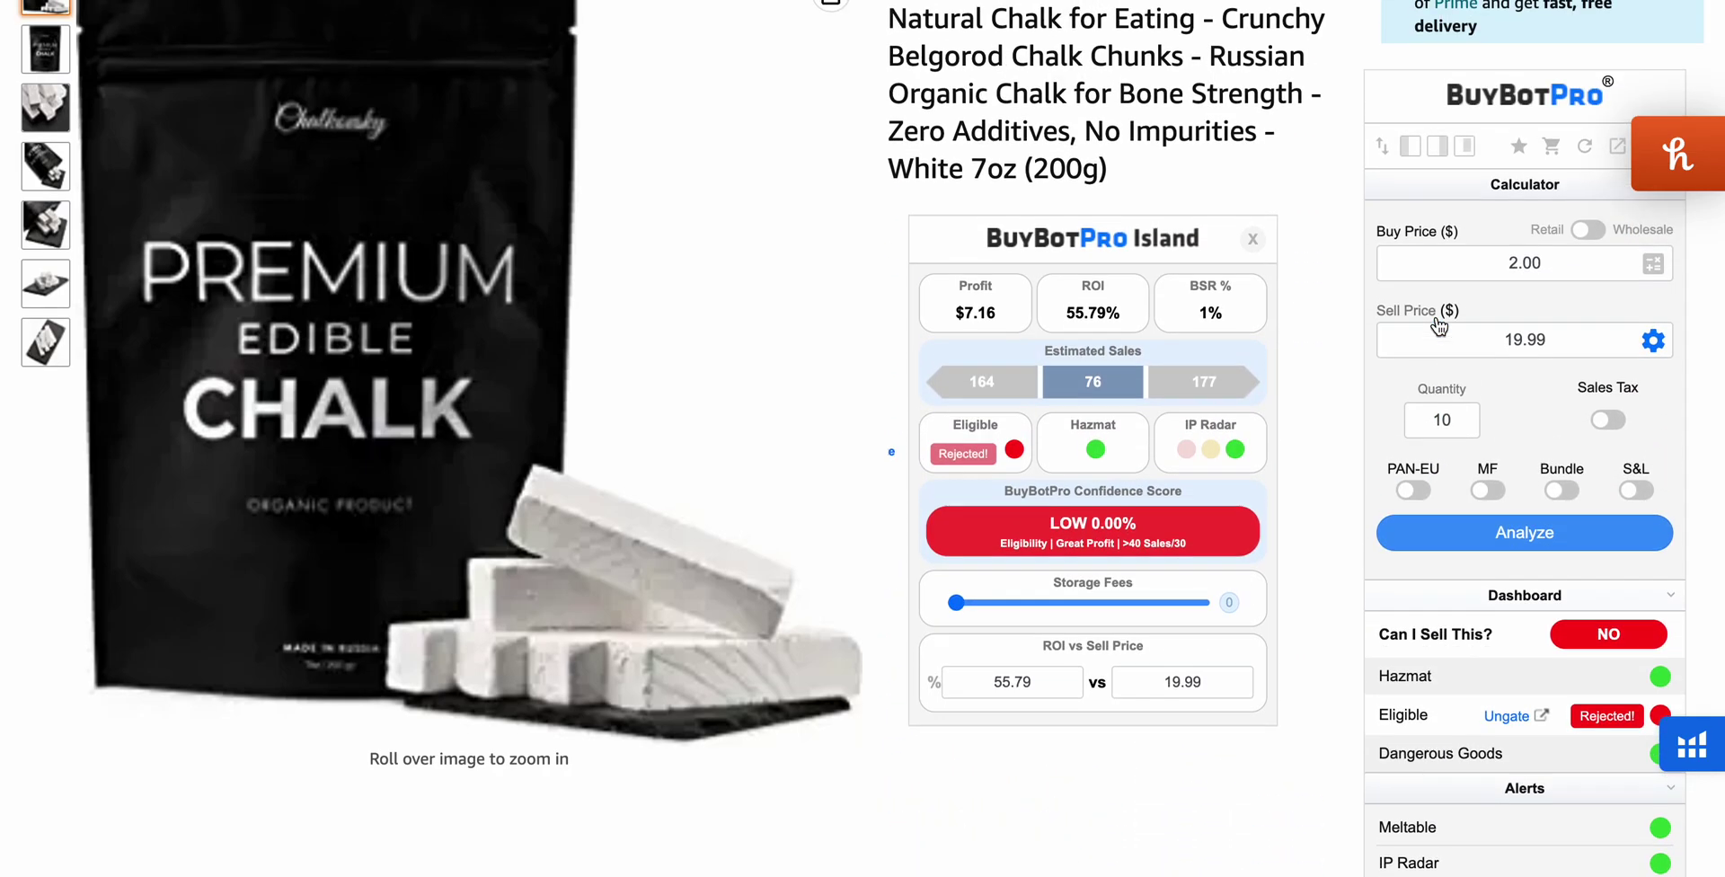
- Add the 25% discount and check the 62.11% ROI, $7.66 profit and $10.98 break even
{"action": "scroll", "coordinate": [1373, 332], "scroll_direction": "down", "scroll_amount": 12}
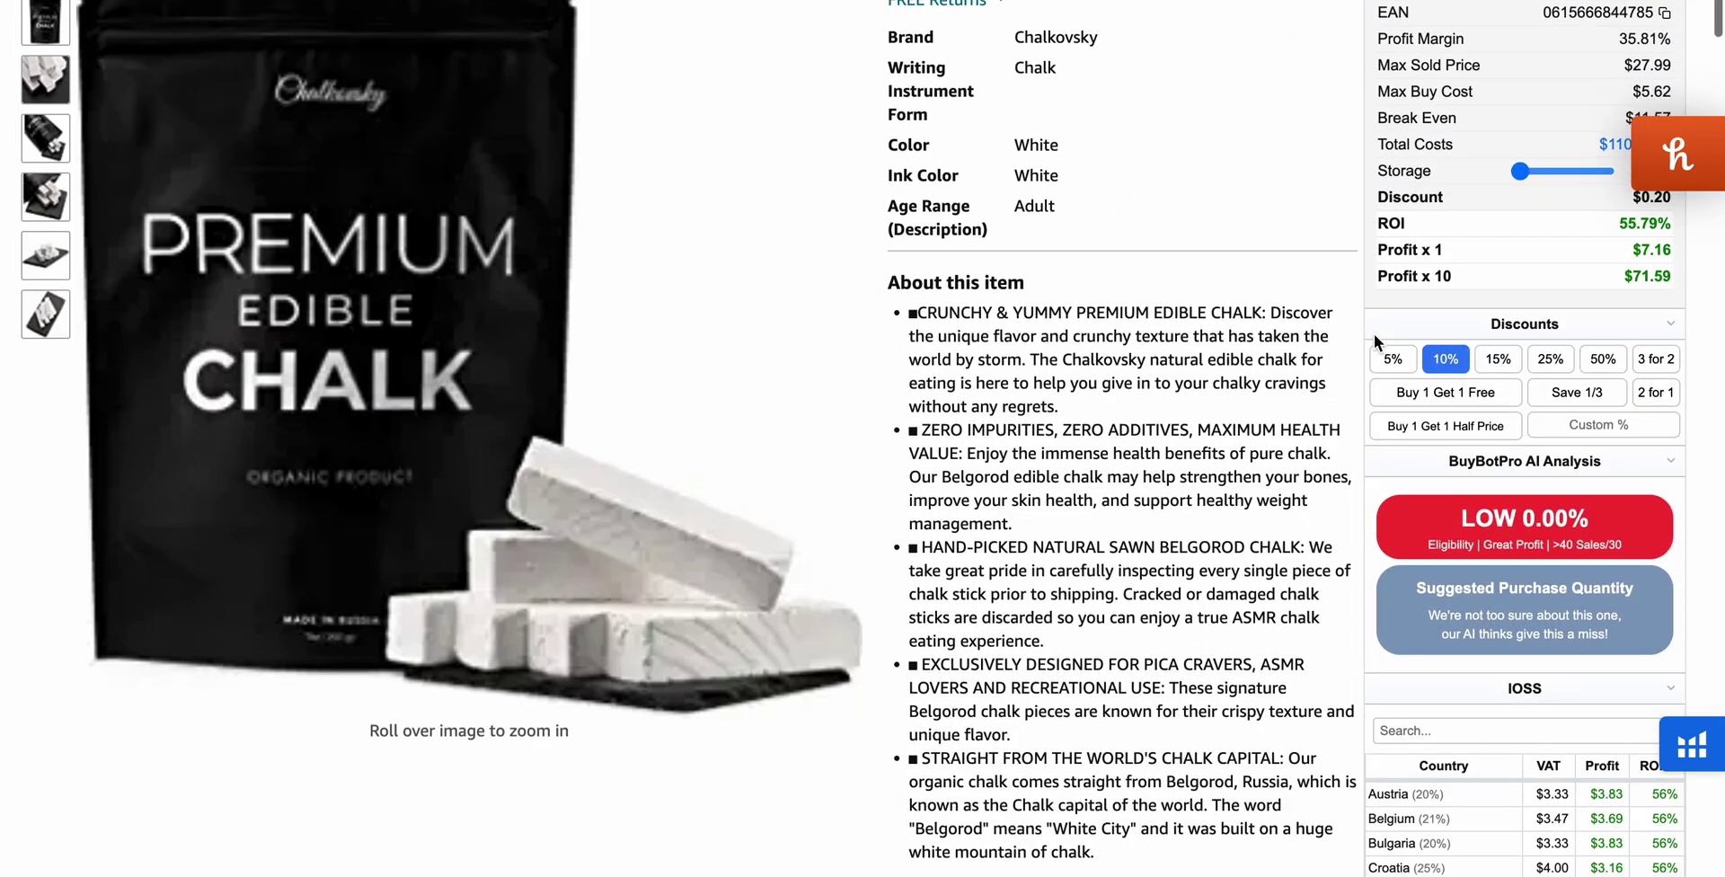
{"action": "left_click", "coordinate": [1552, 359]}
{"action": "scroll", "coordinate": [1554, 361], "scroll_direction": "up", "scroll_amount": 15}
{"action": "scroll", "coordinate": [1366, 500], "scroll_direction": "down", "scroll_amount": 4}
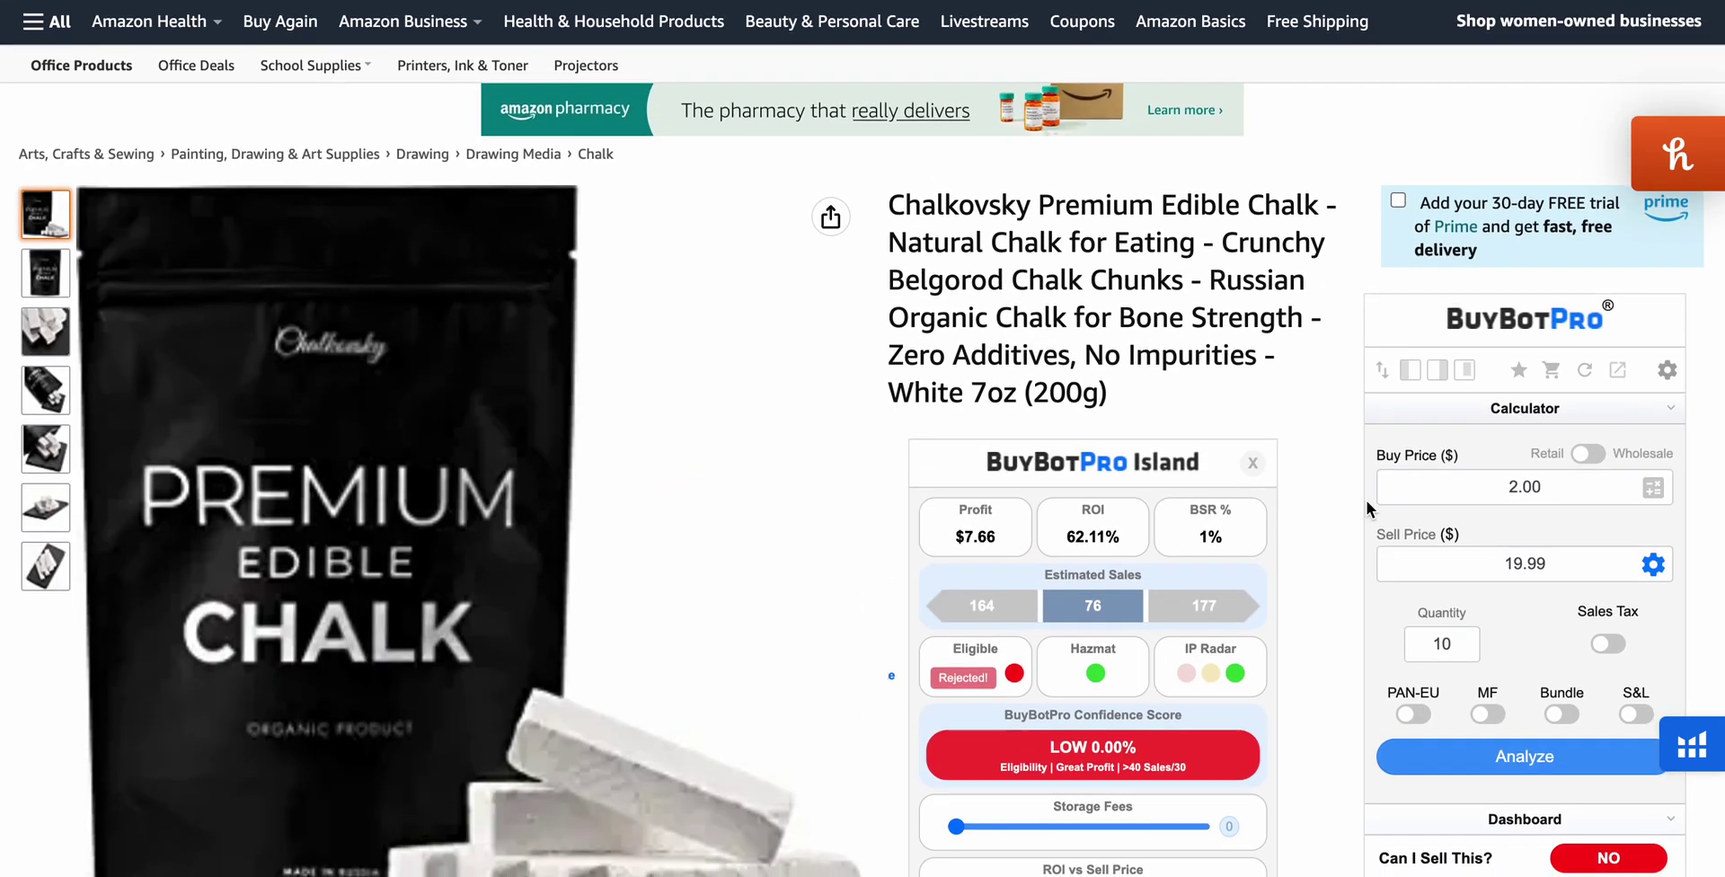
{"action": "scroll", "coordinate": [1366, 500], "scroll_direction": "down", "scroll_amount": 5}
{"action": "scroll", "coordinate": [1367, 500], "scroll_direction": "down", "scroll_amount": 1}
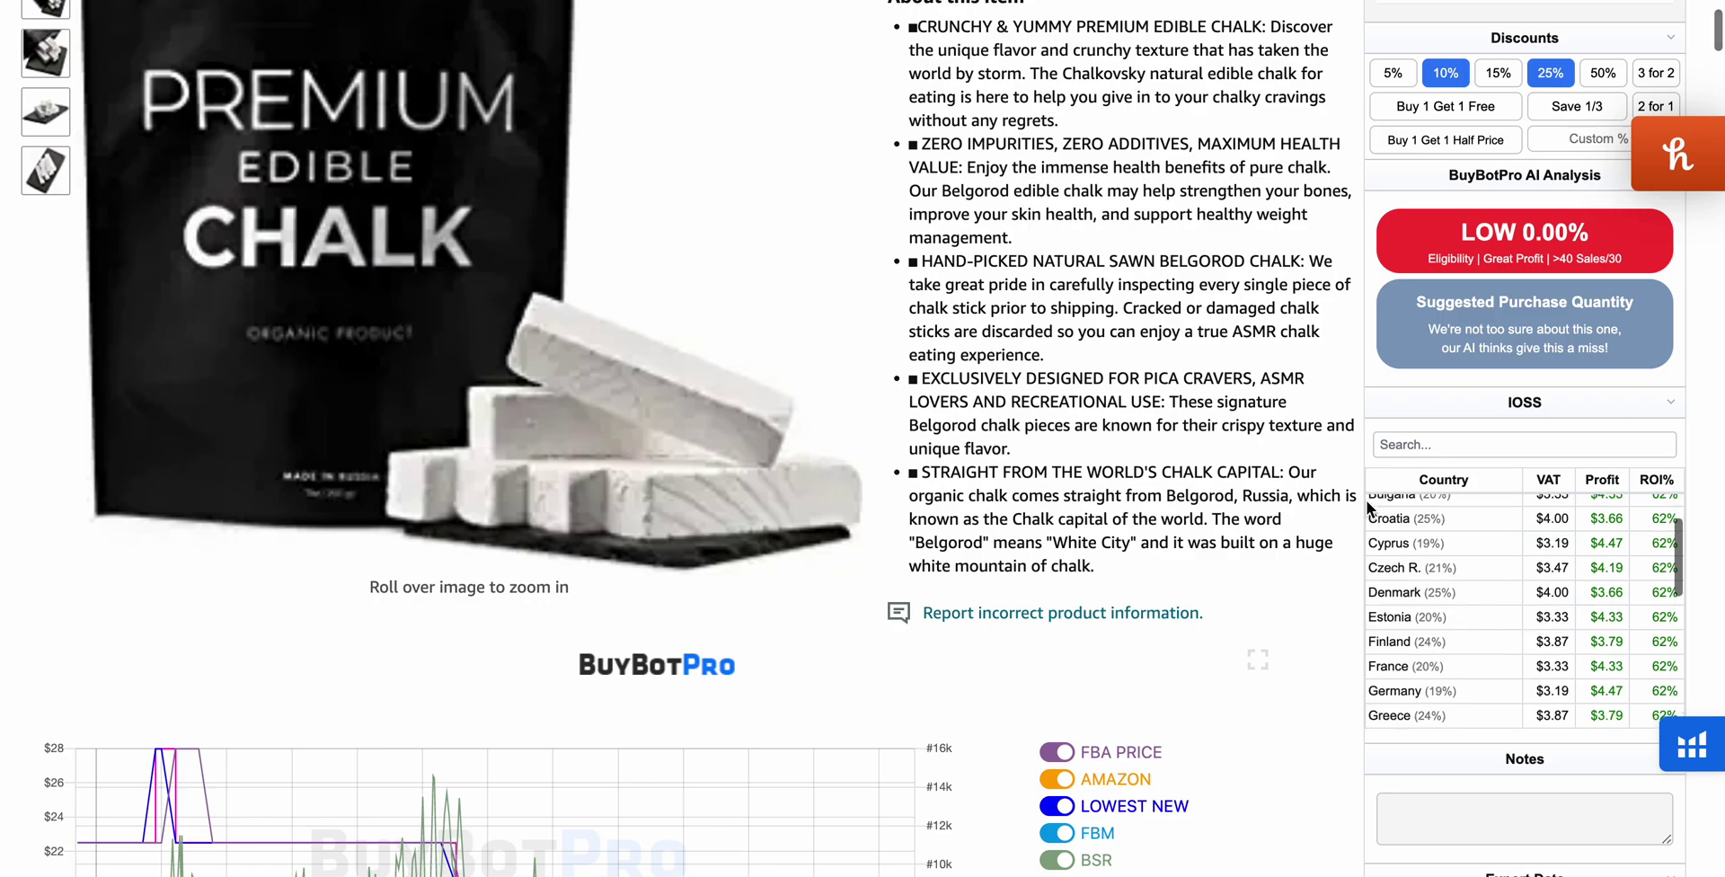
{"action": "scroll", "coordinate": [1366, 499], "scroll_direction": "up", "scroll_amount": 1}
{"action": "scroll", "coordinate": [1380, 254], "scroll_direction": "up", "scroll_amount": 2}
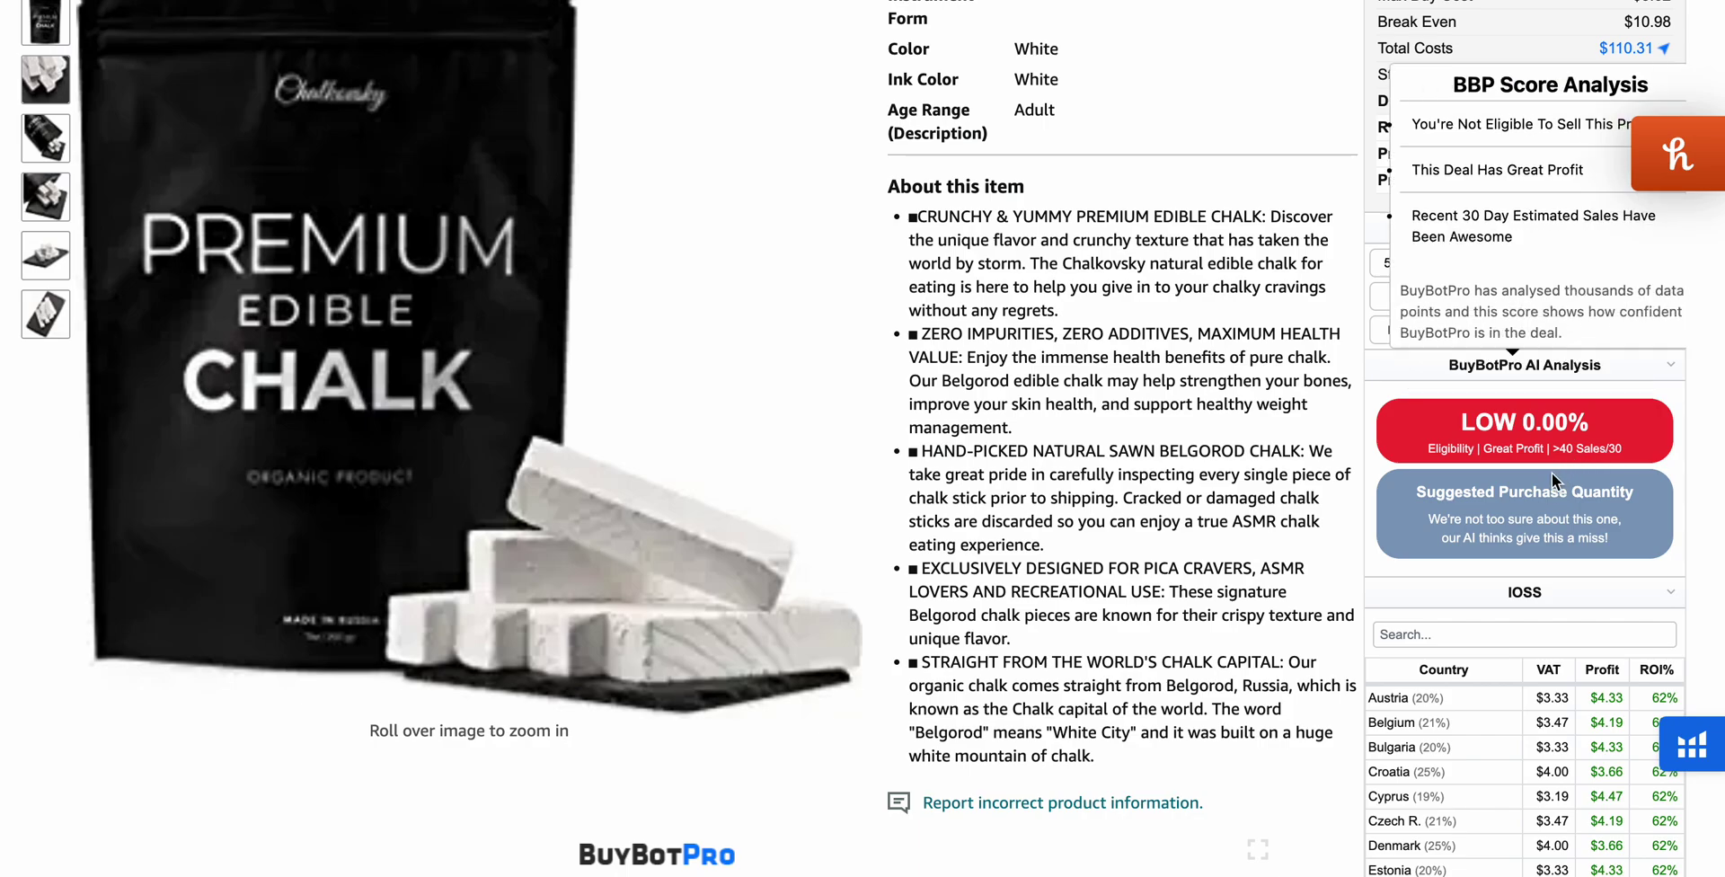
- Inspect the LOW score and Suggested Purchase Quantity details
{"action": "mouse_move", "coordinate": [1483, 426]}
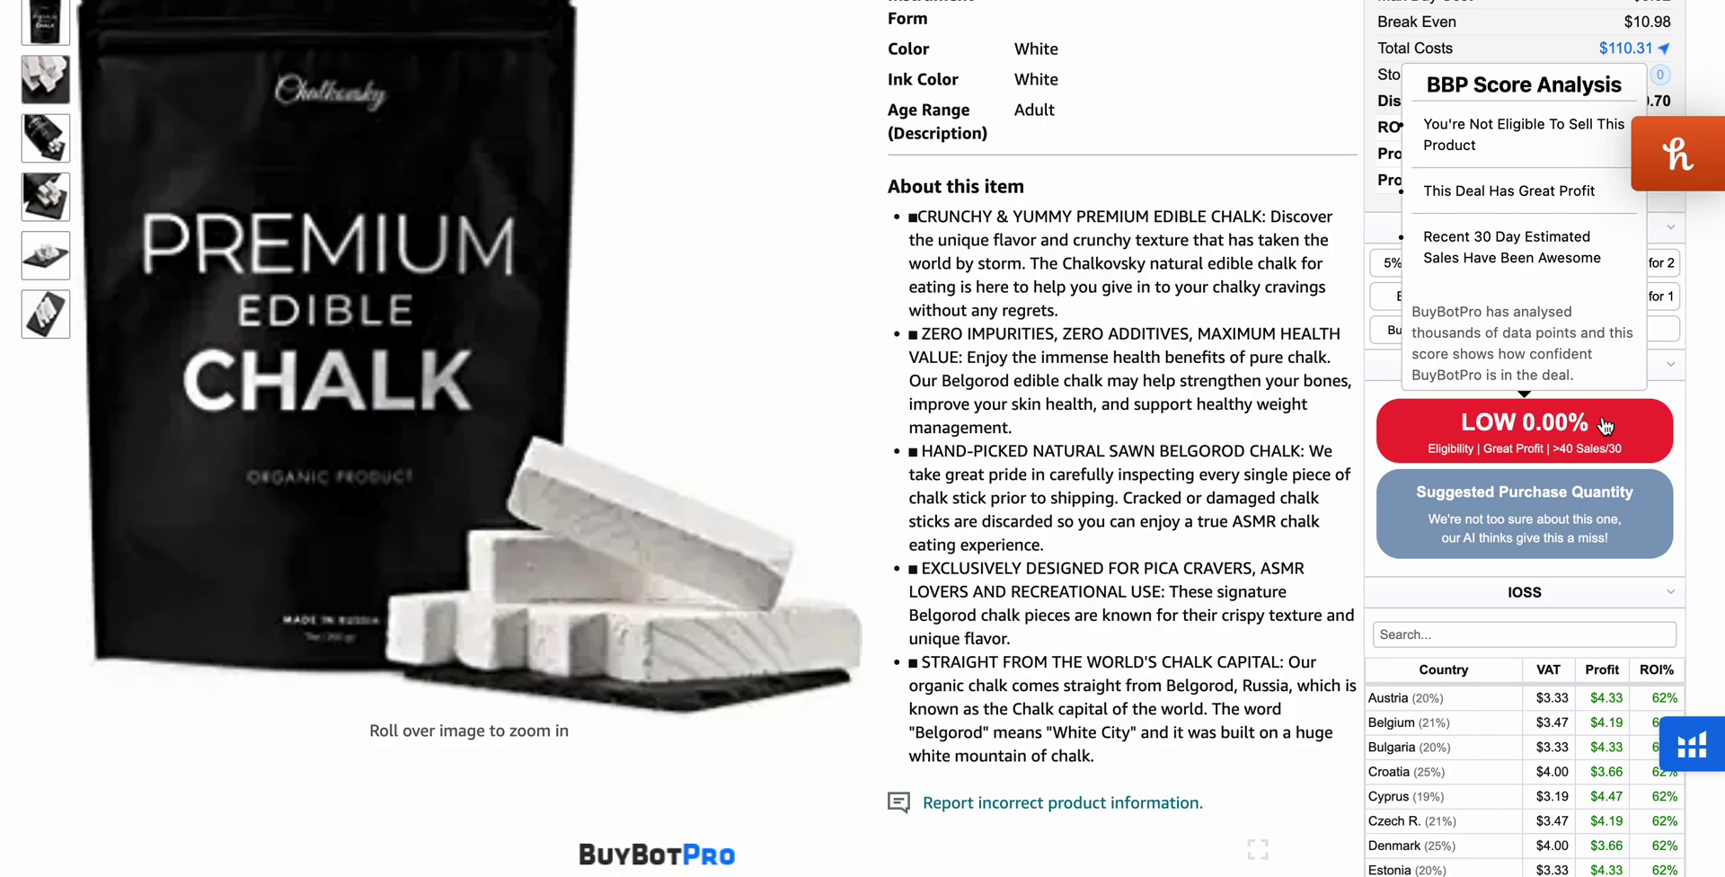
{"action": "mouse_move", "coordinate": [1583, 490]}
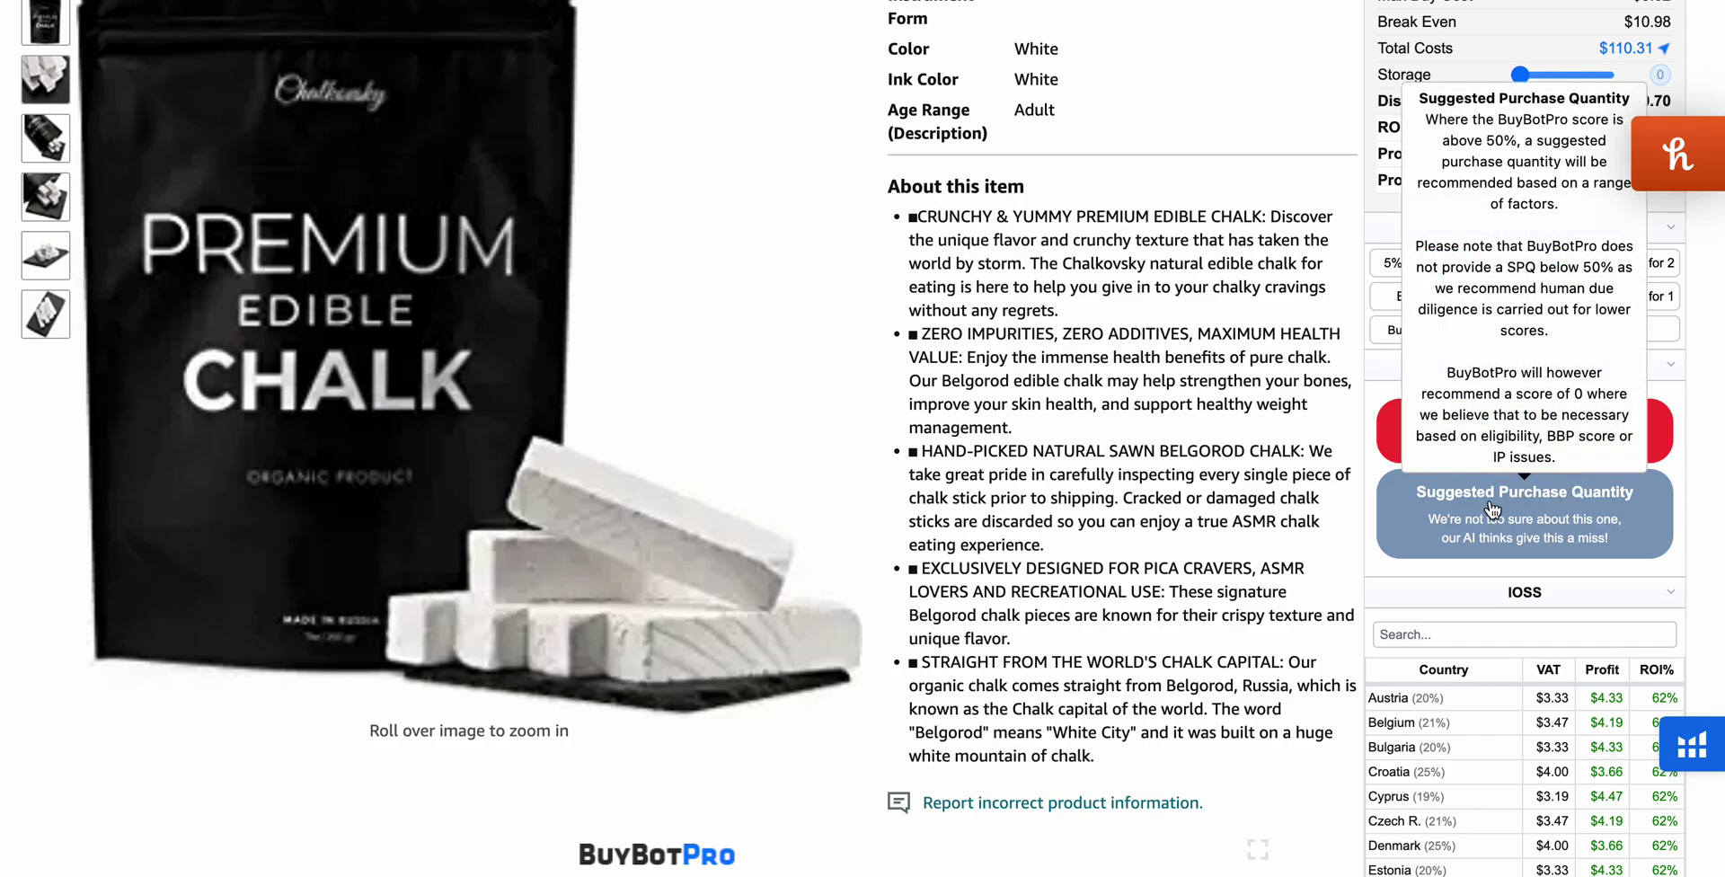
{"action": "scroll", "coordinate": [1322, 453], "scroll_direction": "down", "scroll_amount": 5}
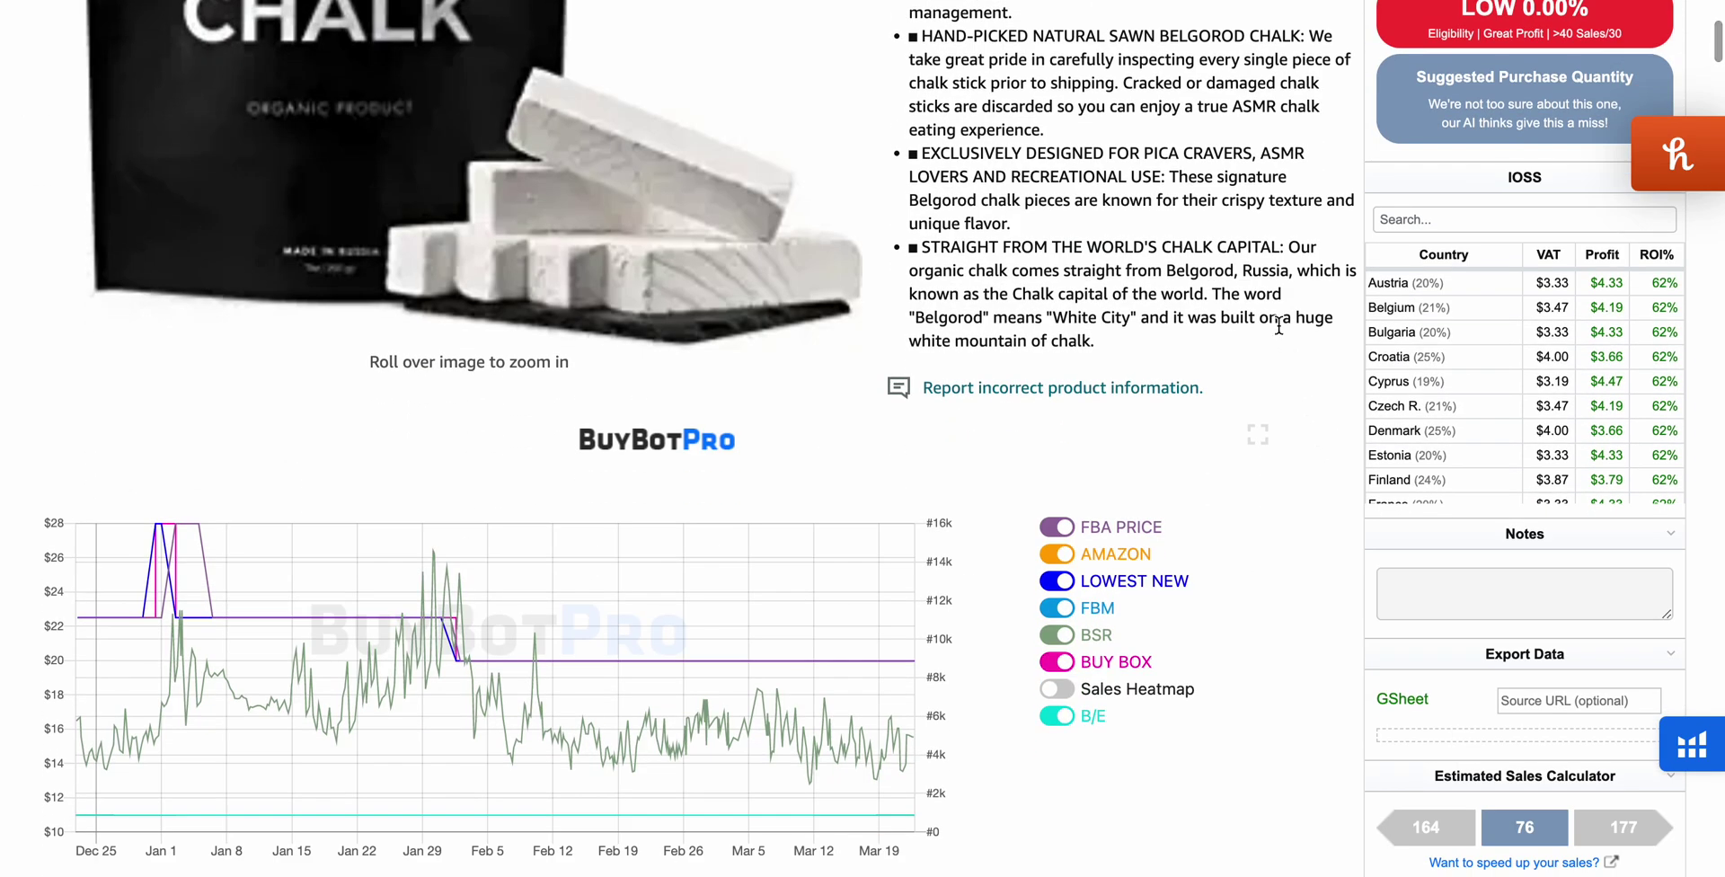
{"action": "mouse_move", "coordinate": [1595, 290]}
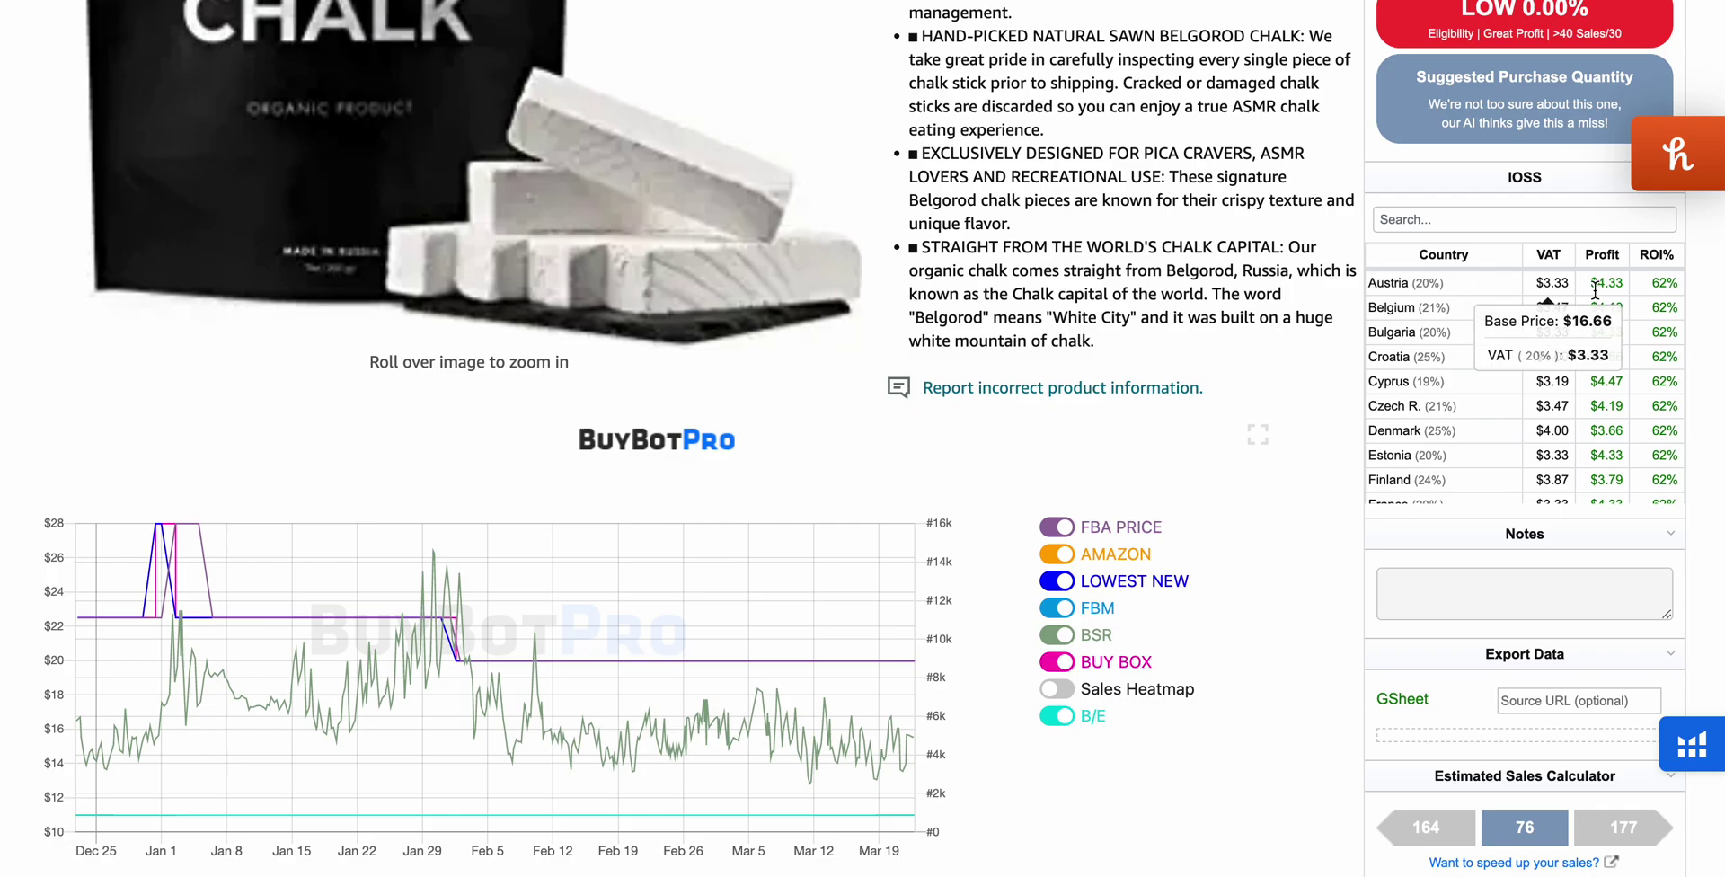
- Toggle the BSR line off and on in the charts and check the 76 monthly sales estimate
{"action": "scroll", "coordinate": [1311, 336], "scroll_direction": "down", "scroll_amount": 1}
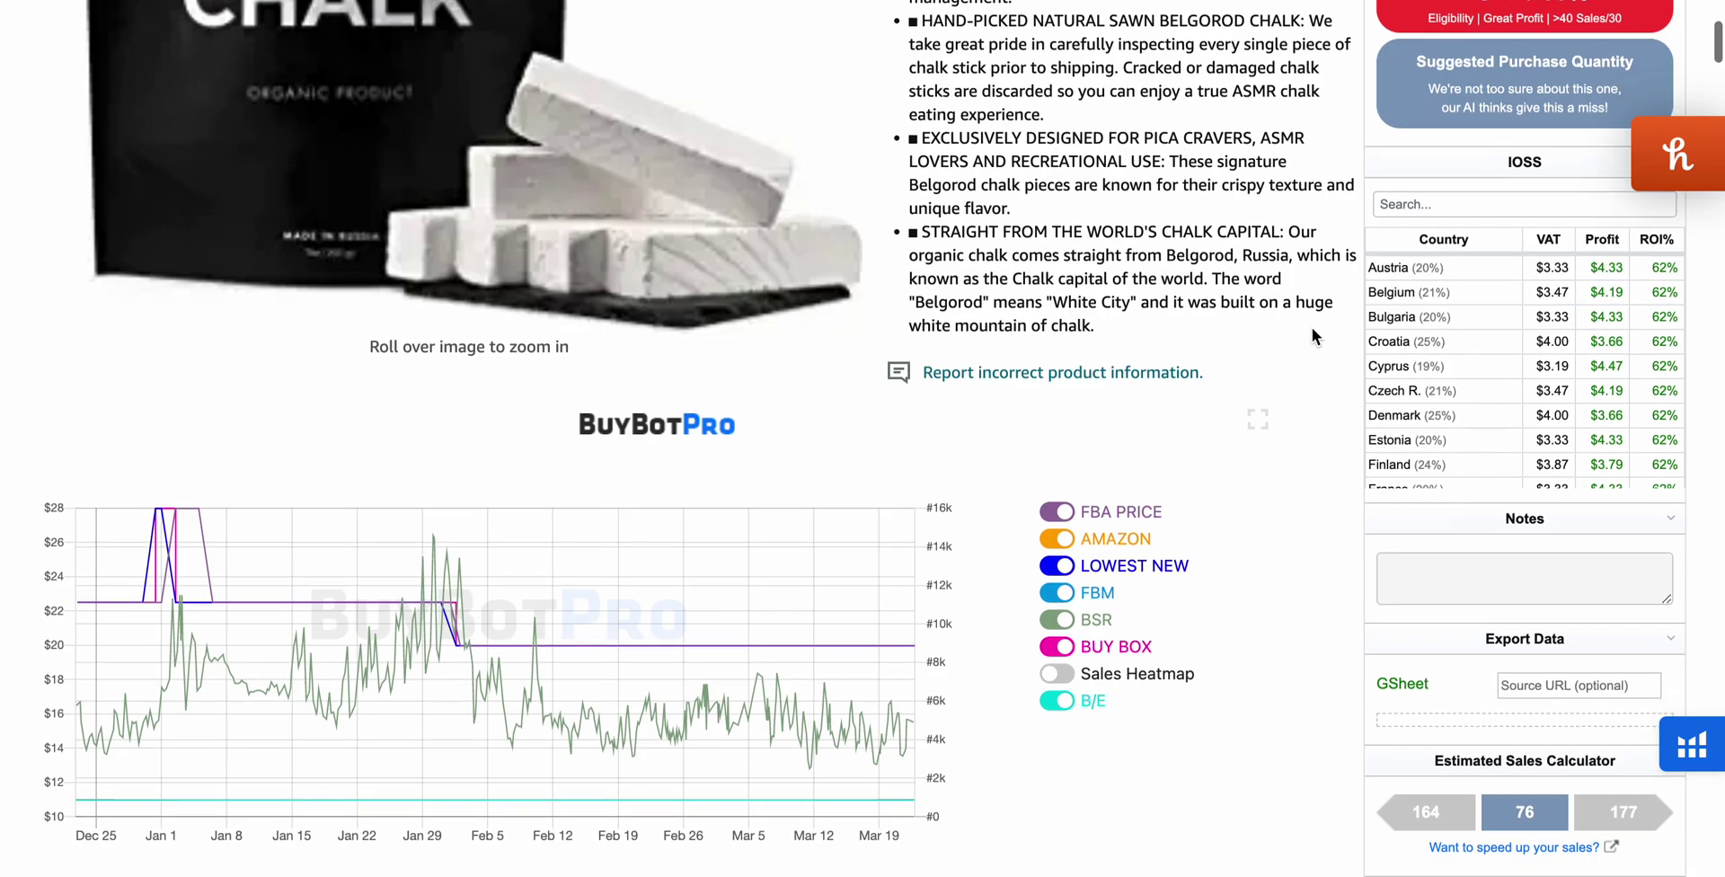
{"action": "scroll", "coordinate": [1311, 336], "scroll_direction": "down", "scroll_amount": 4}
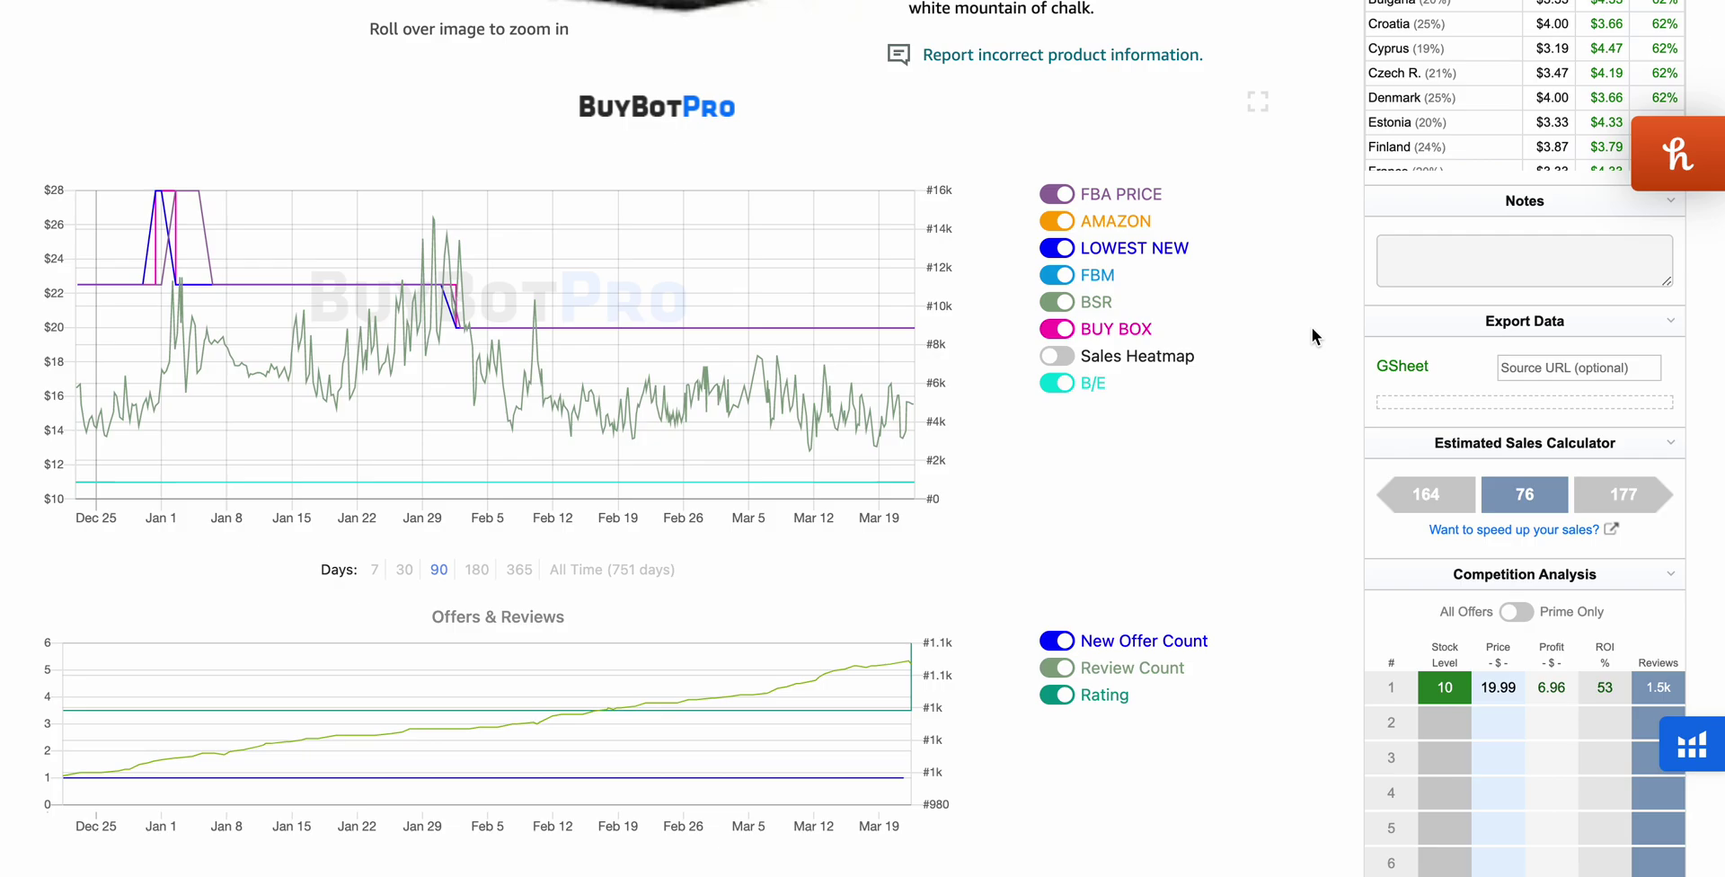
{"action": "scroll", "coordinate": [660, 361], "scroll_direction": "down", "scroll_amount": 2}
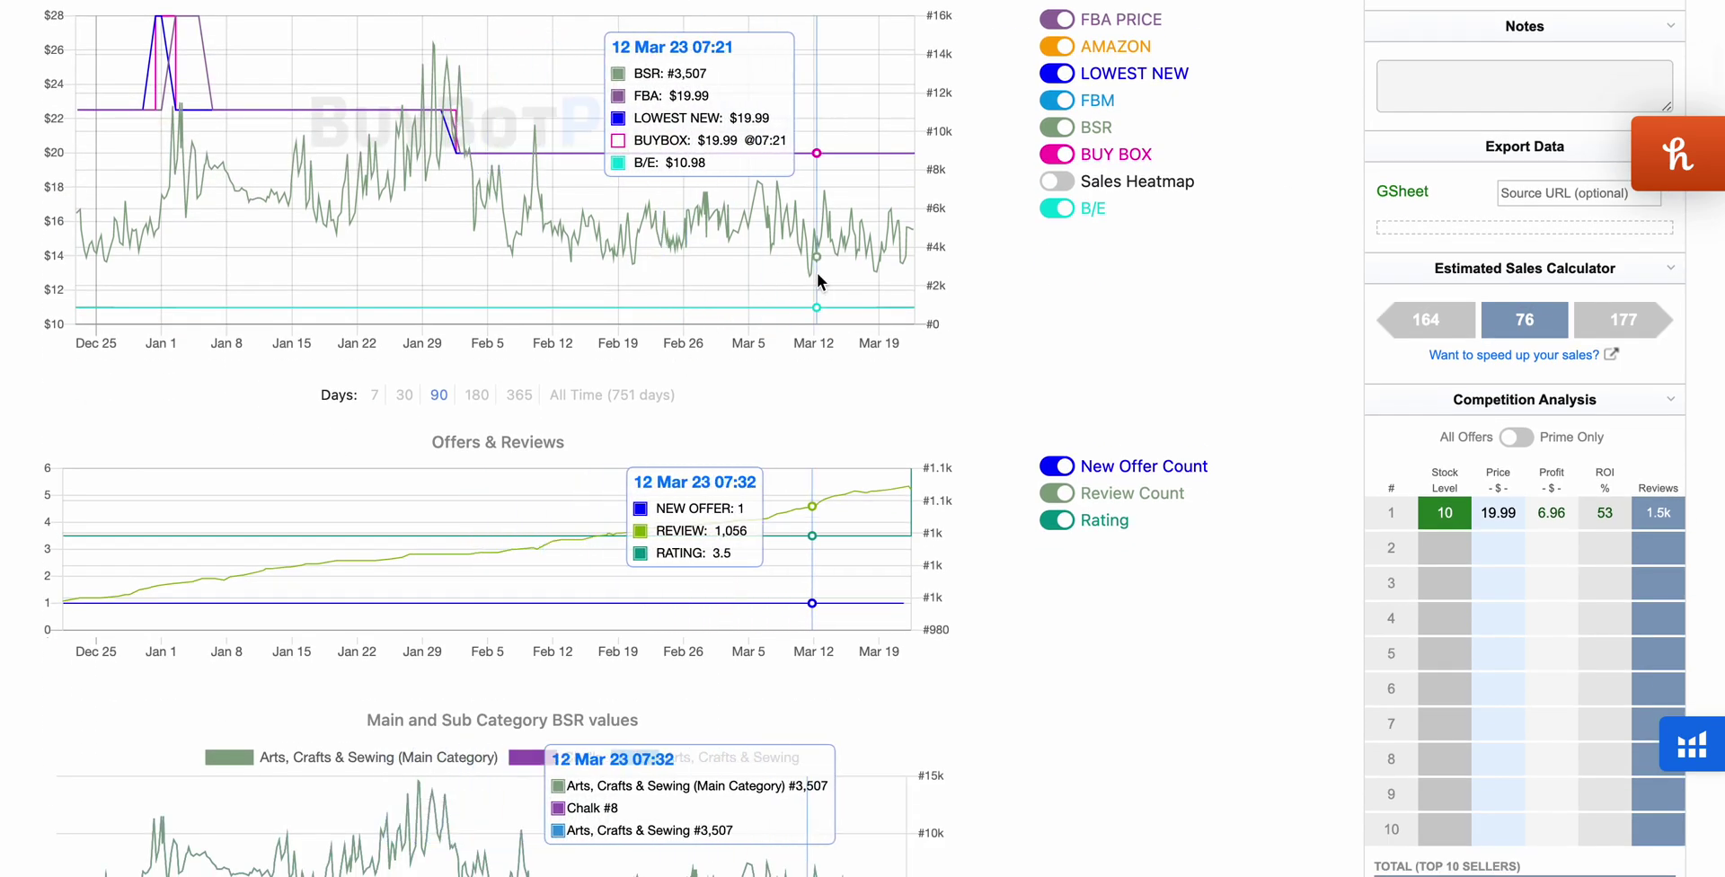
{"action": "scroll", "coordinate": [816, 272], "scroll_direction": "up", "scroll_amount": 1}
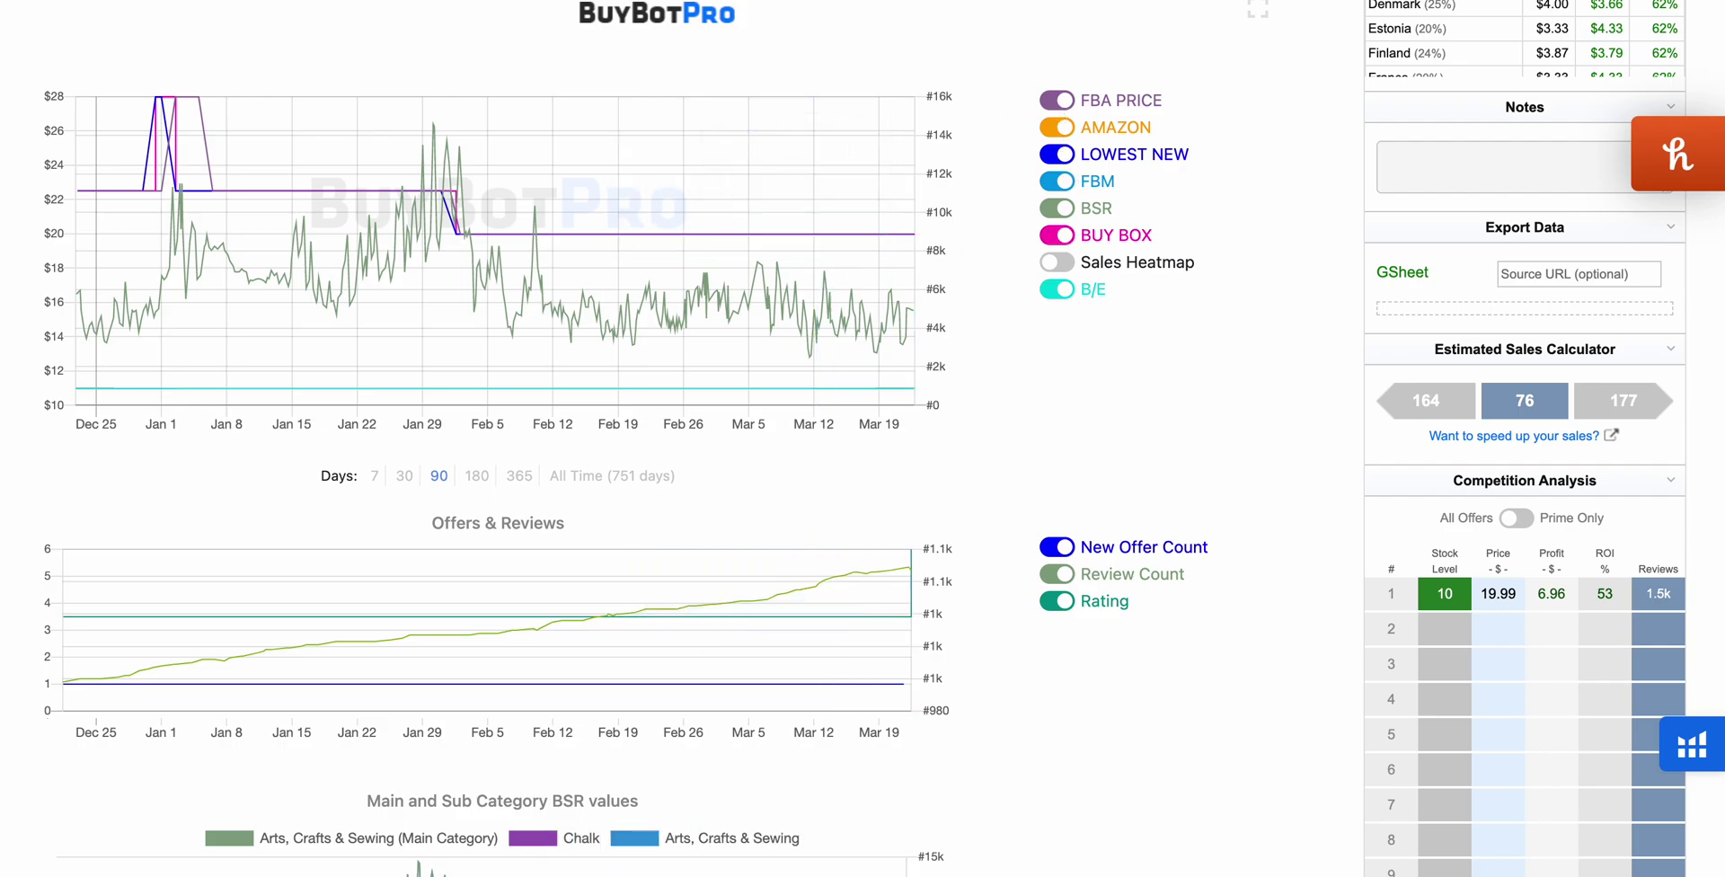
{"action": "left_click", "coordinate": [1064, 211]}
{"action": "left_click", "coordinate": [1064, 213]}
{"action": "mouse_move", "coordinate": [1581, 412]}
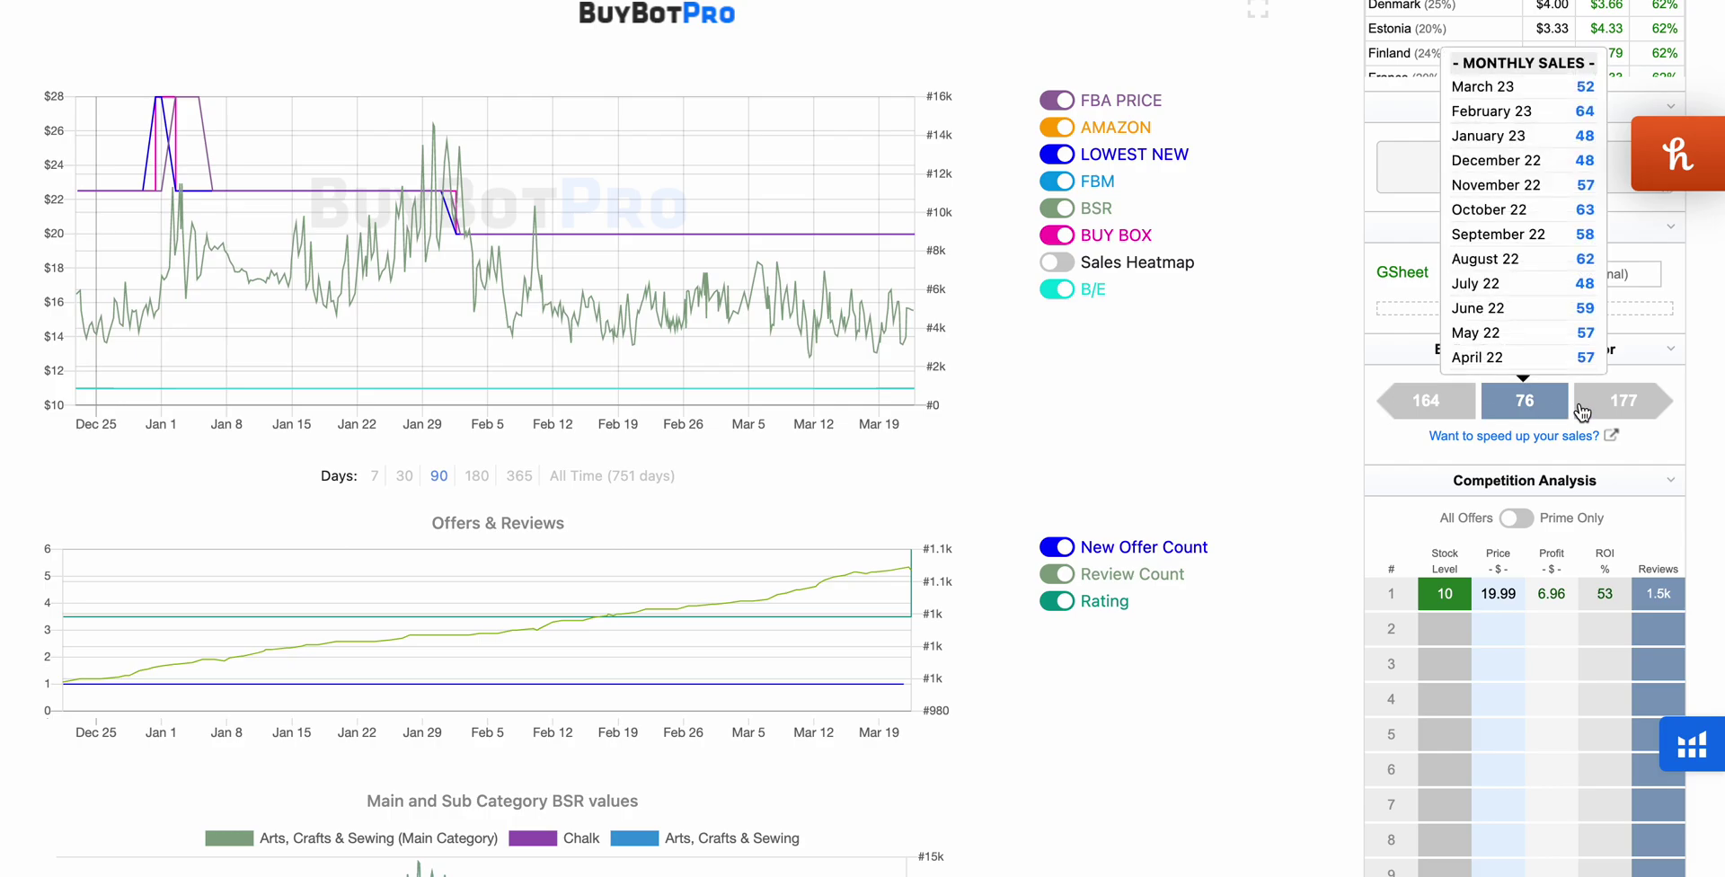
{"action": "scroll", "coordinate": [1482, 395], "scroll_direction": "down", "scroll_amount": 2}
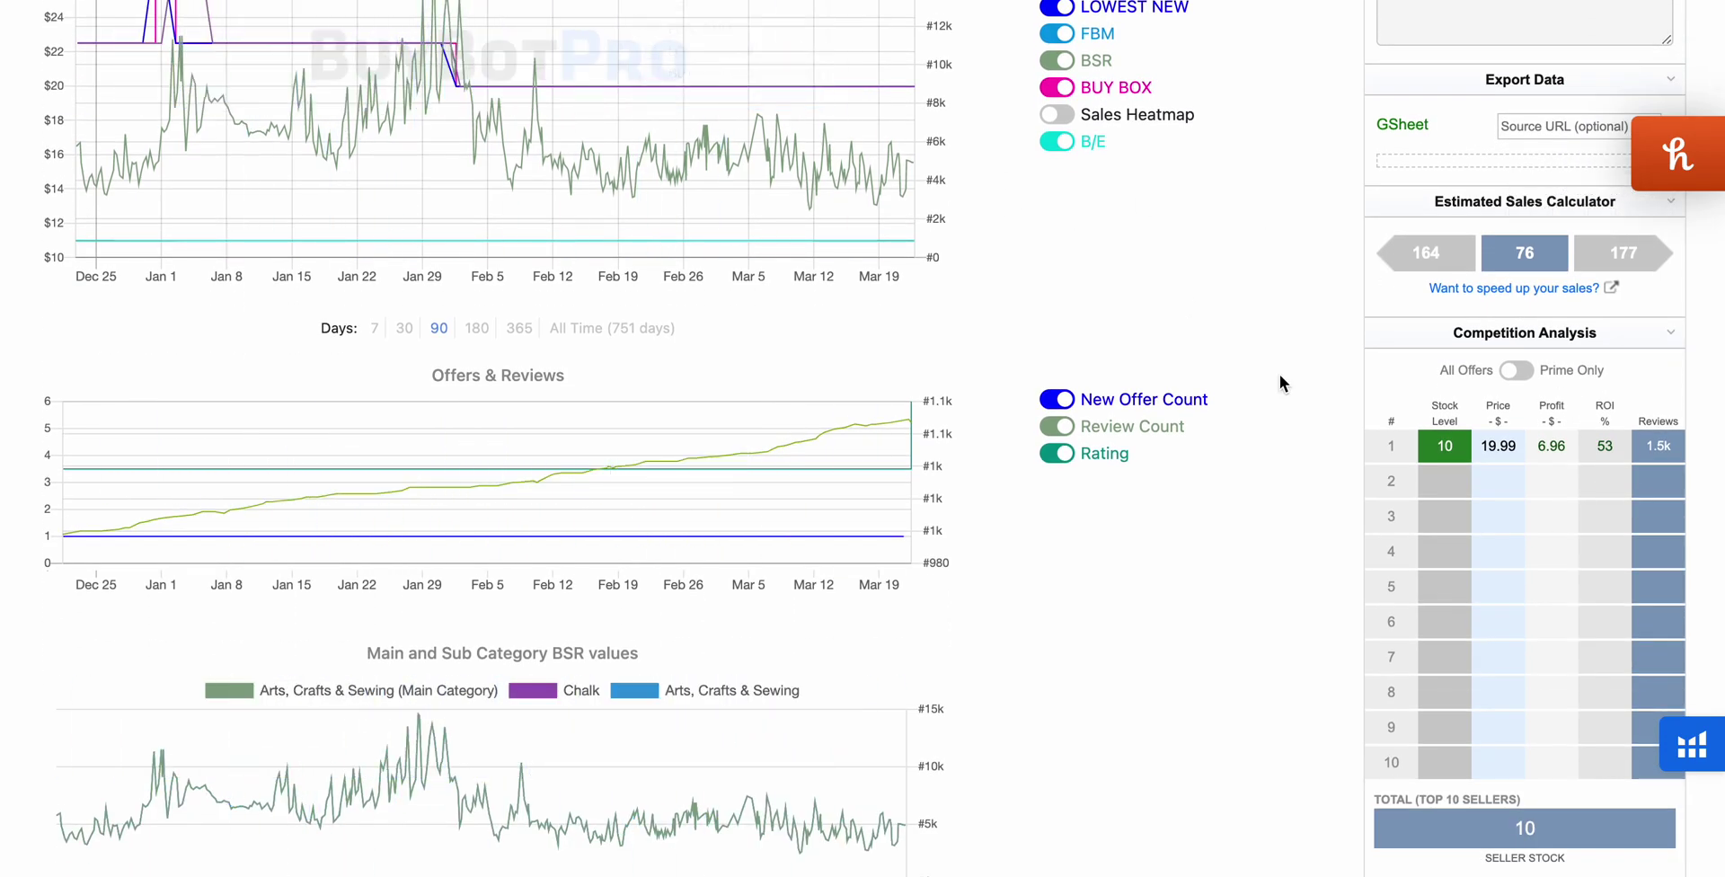
{"action": "left_click", "coordinate": [1518, 373]}
{"action": "left_click", "coordinate": [1517, 373]}
{"action": "mouse_move", "coordinate": [1451, 452]}
{"action": "scroll", "coordinate": [1487, 483], "scroll_direction": "down", "scroll_amount": 3}
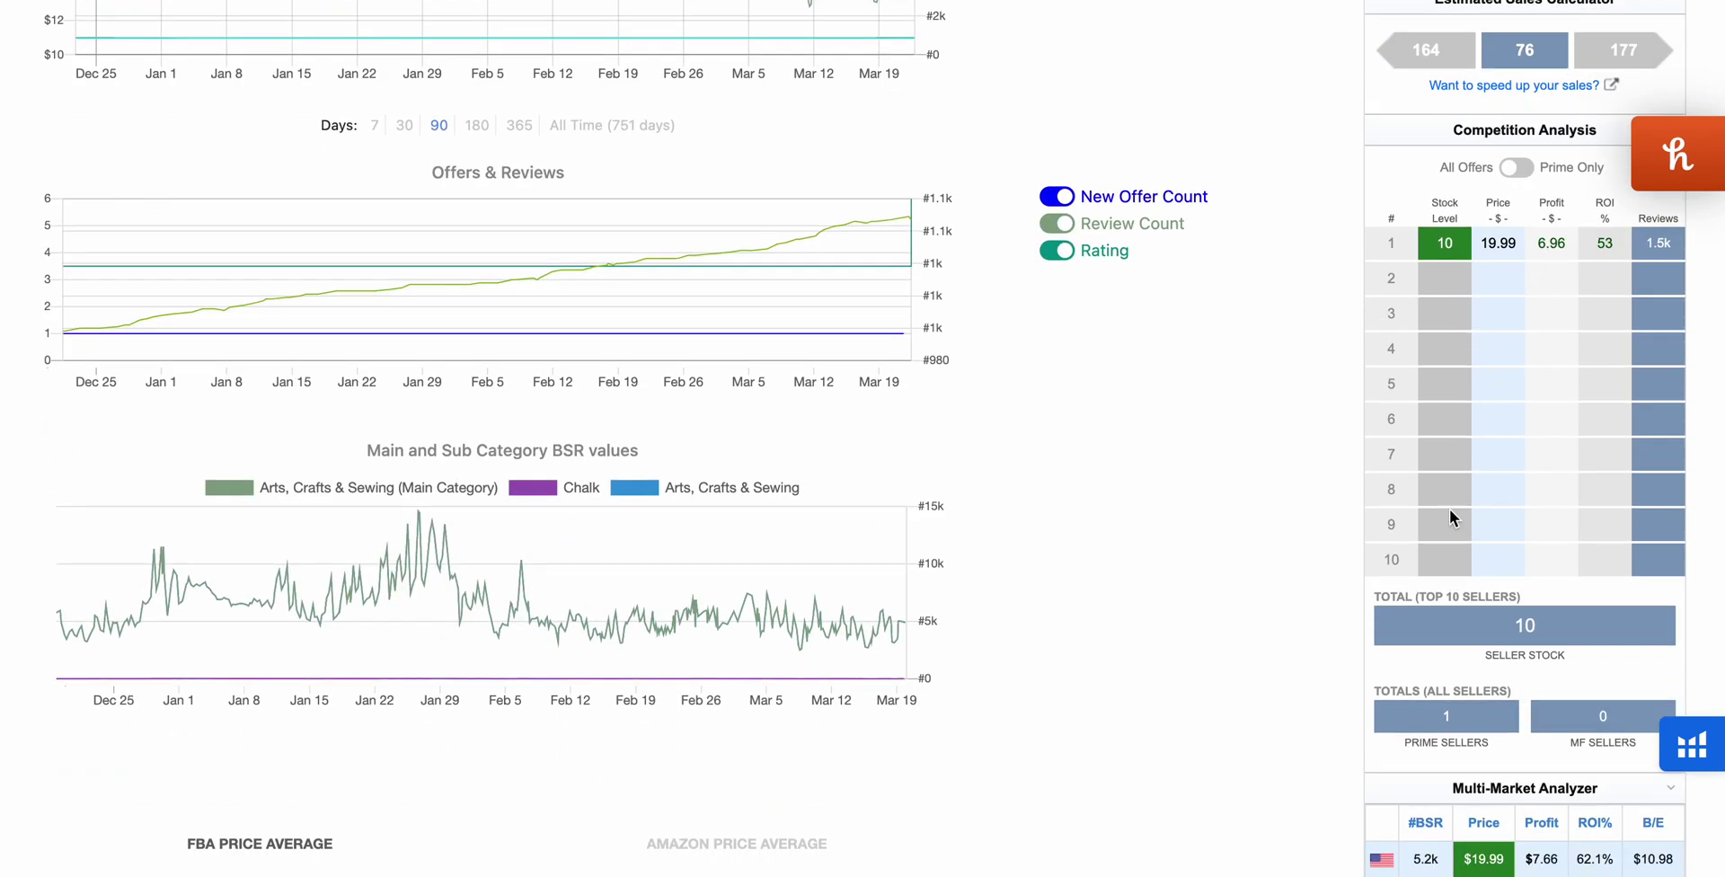
{"action": "scroll", "coordinate": [1448, 517], "scroll_direction": "up", "scroll_amount": 4}
{"action": "left_click", "coordinate": [1518, 434]}
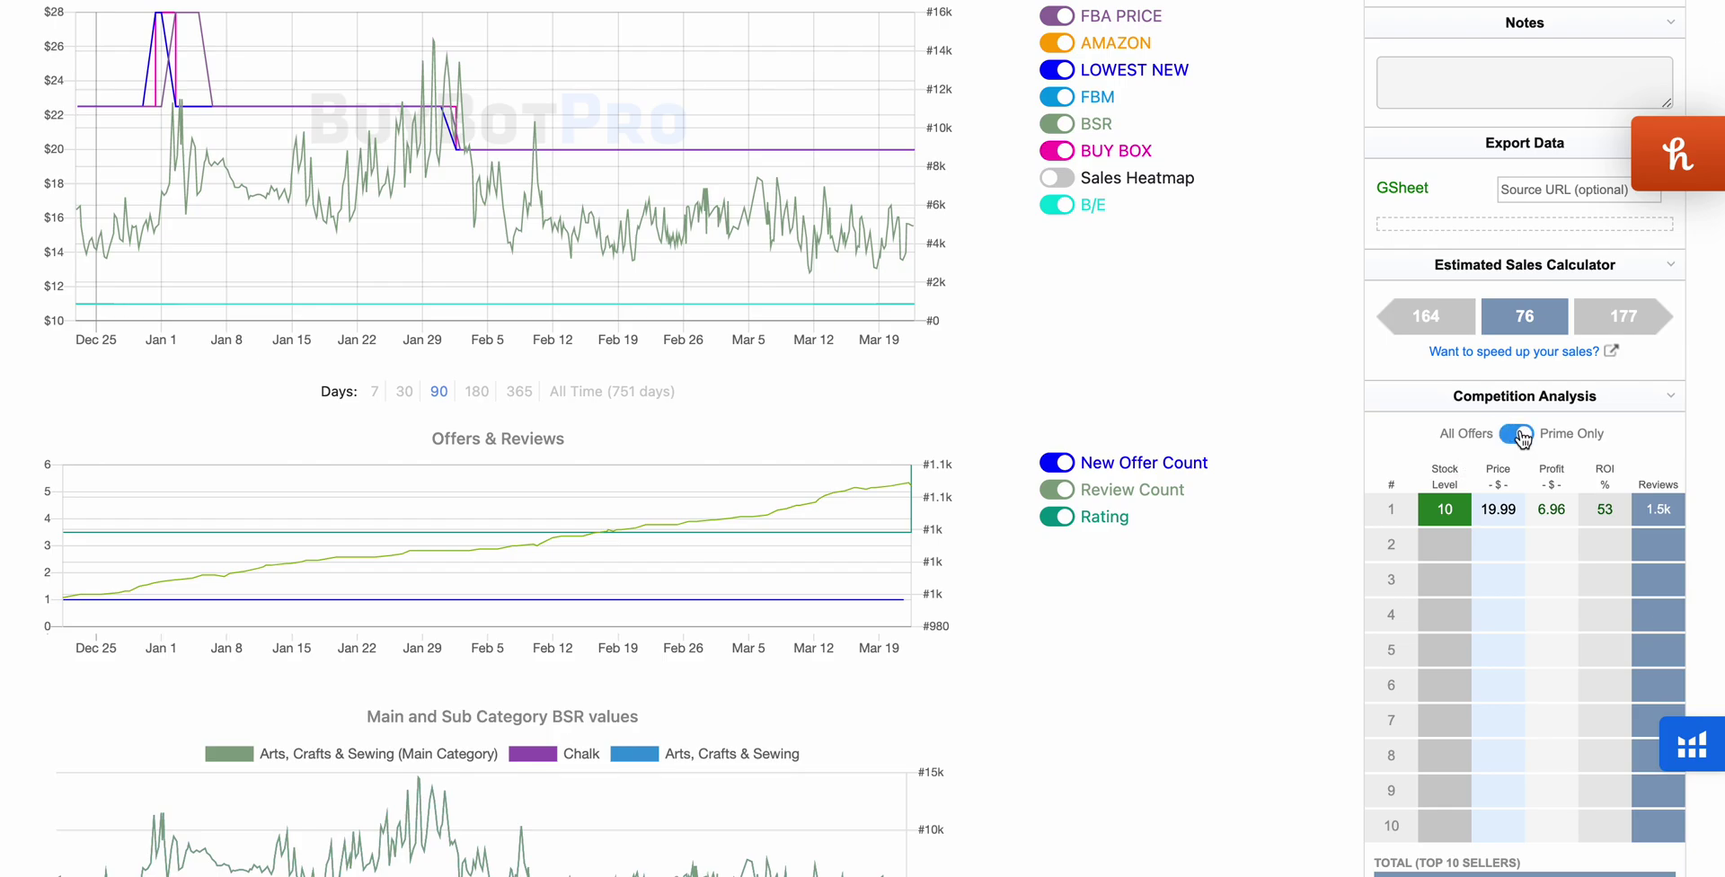
{"action": "left_click", "coordinate": [1518, 434]}
{"action": "scroll", "coordinate": [1207, 423], "scroll_direction": "up", "scroll_amount": 3}
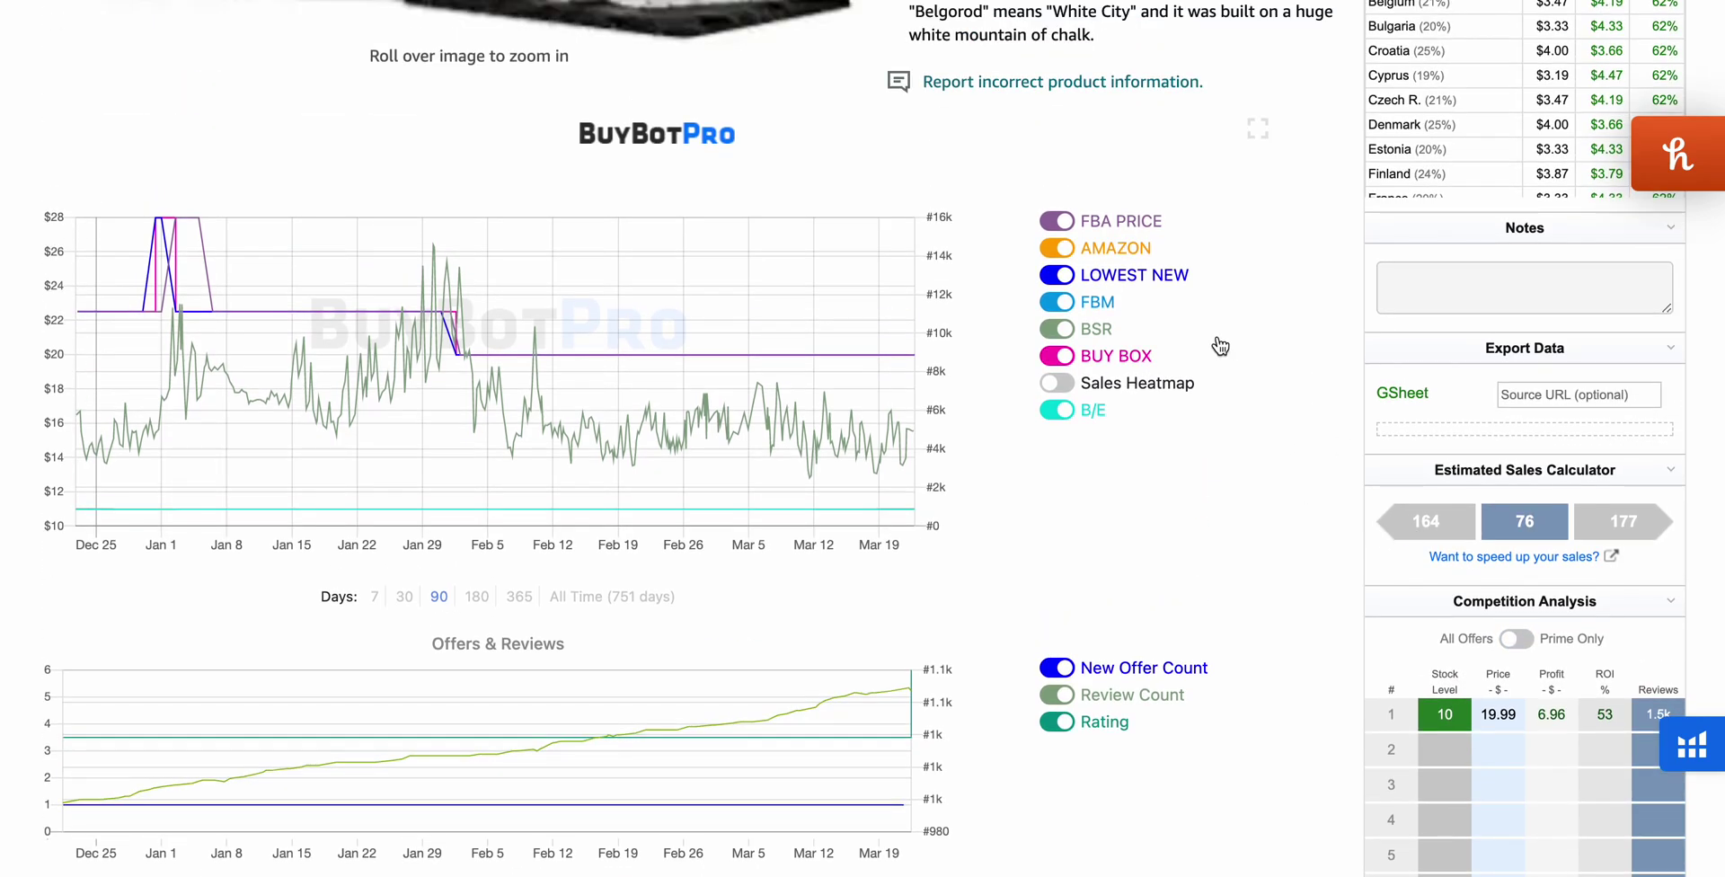
{"action": "scroll", "coordinate": [1219, 346], "scroll_direction": "down", "scroll_amount": 1}
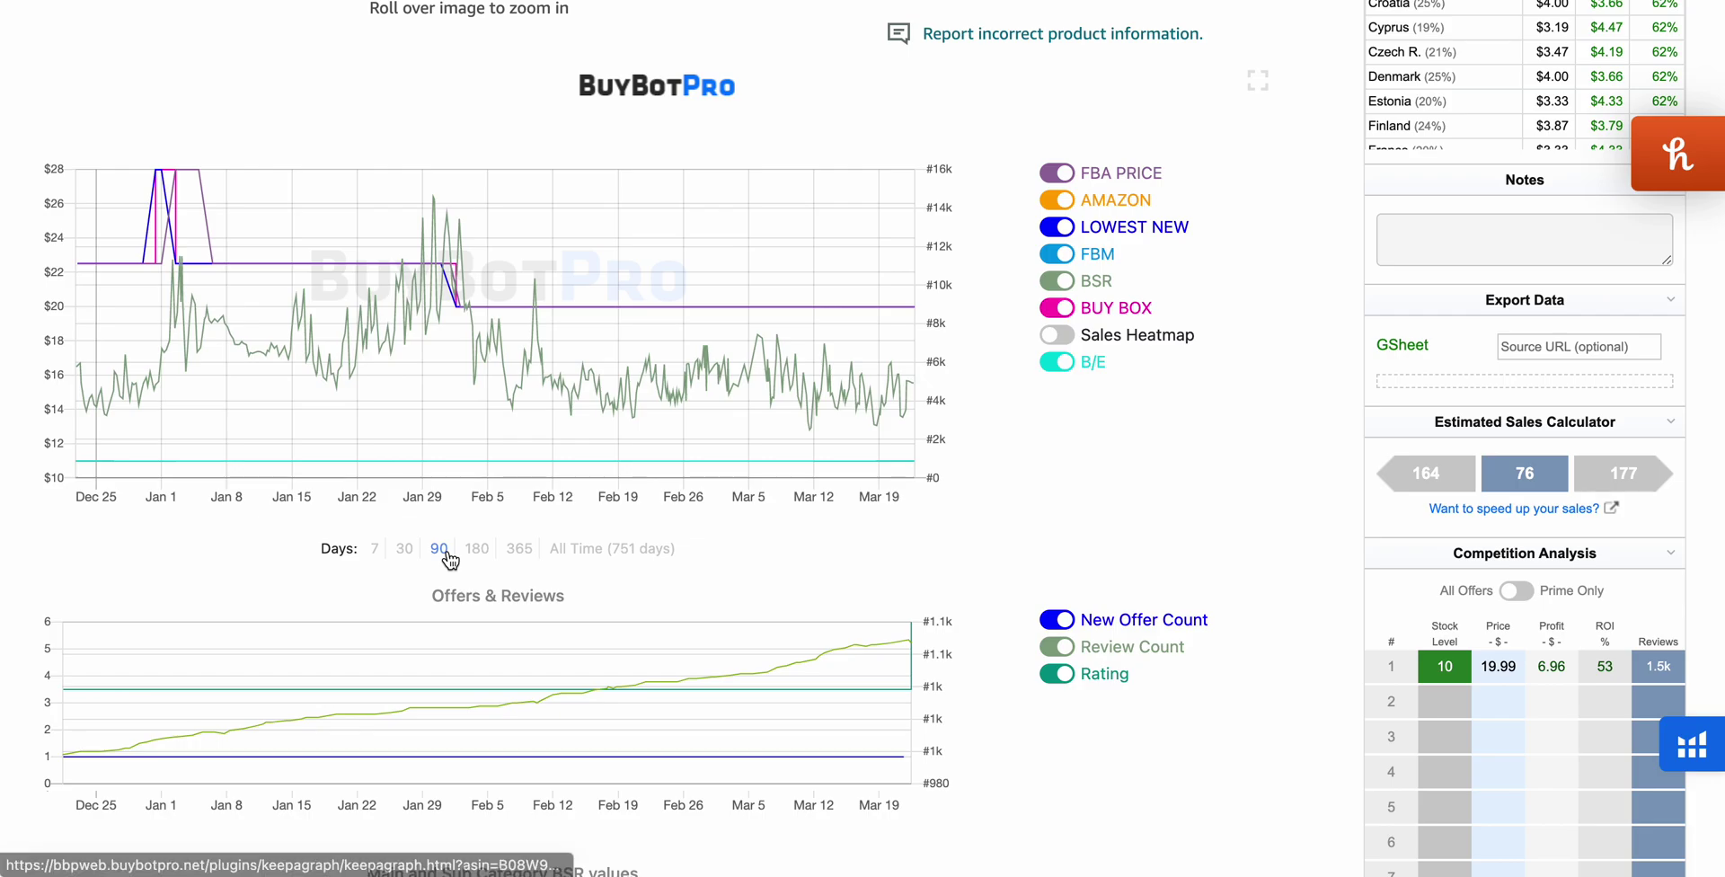
- Switch the charts to 365 days, then All Time (751 days), and review the price averages
{"action": "left_click", "coordinate": [519, 549]}
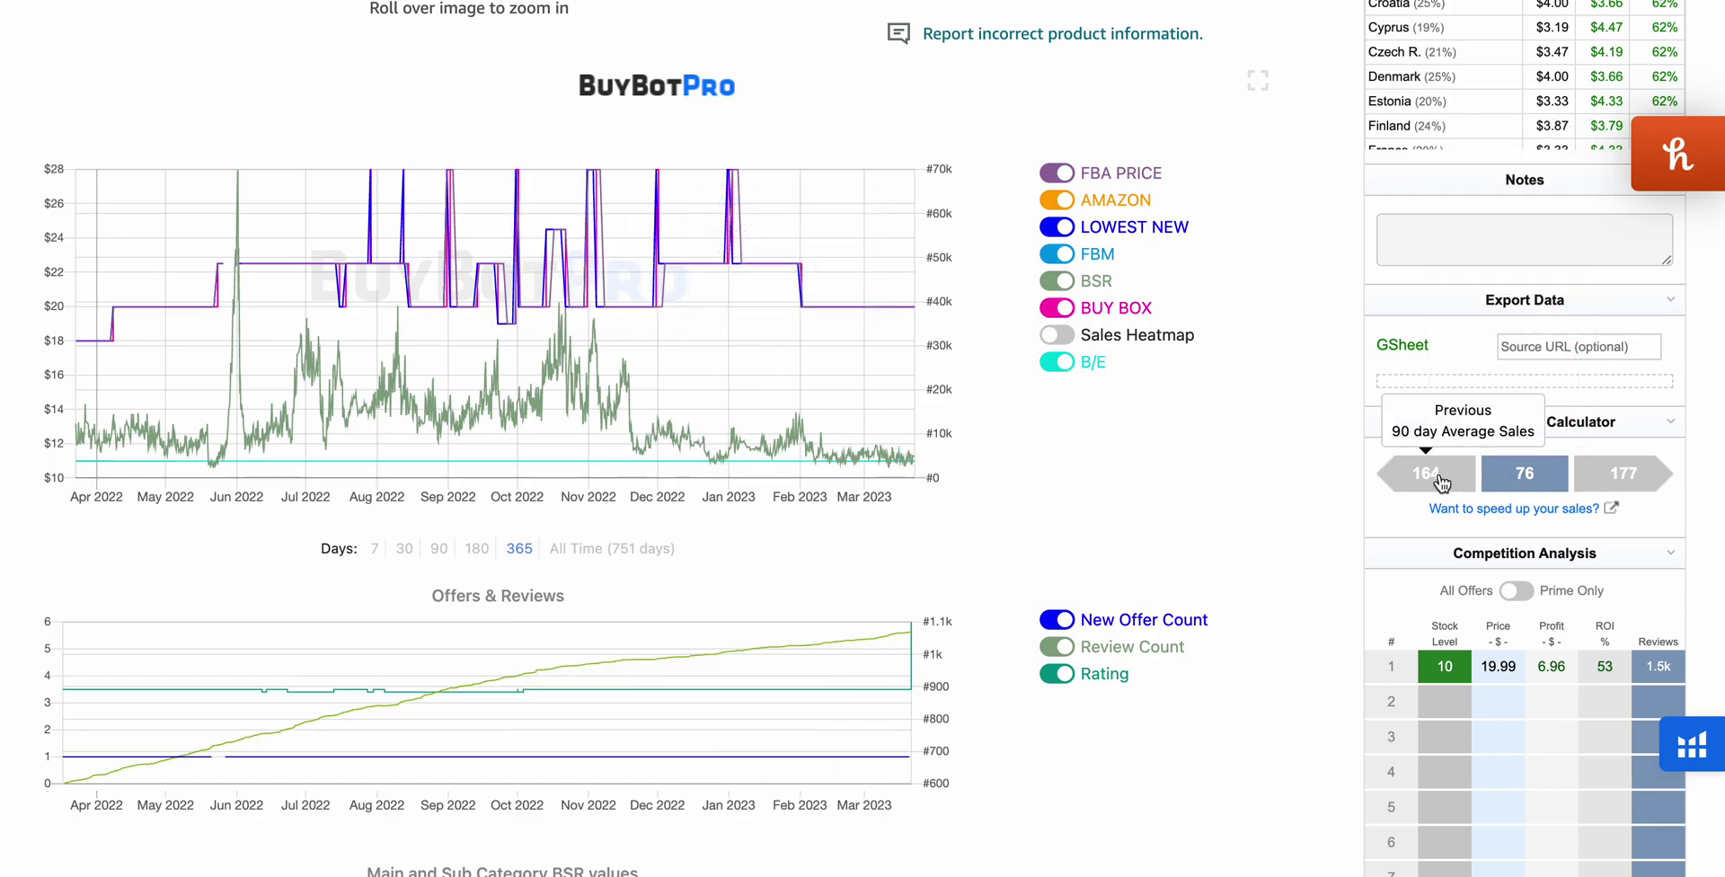
{"action": "mouse_move", "coordinate": [1542, 485]}
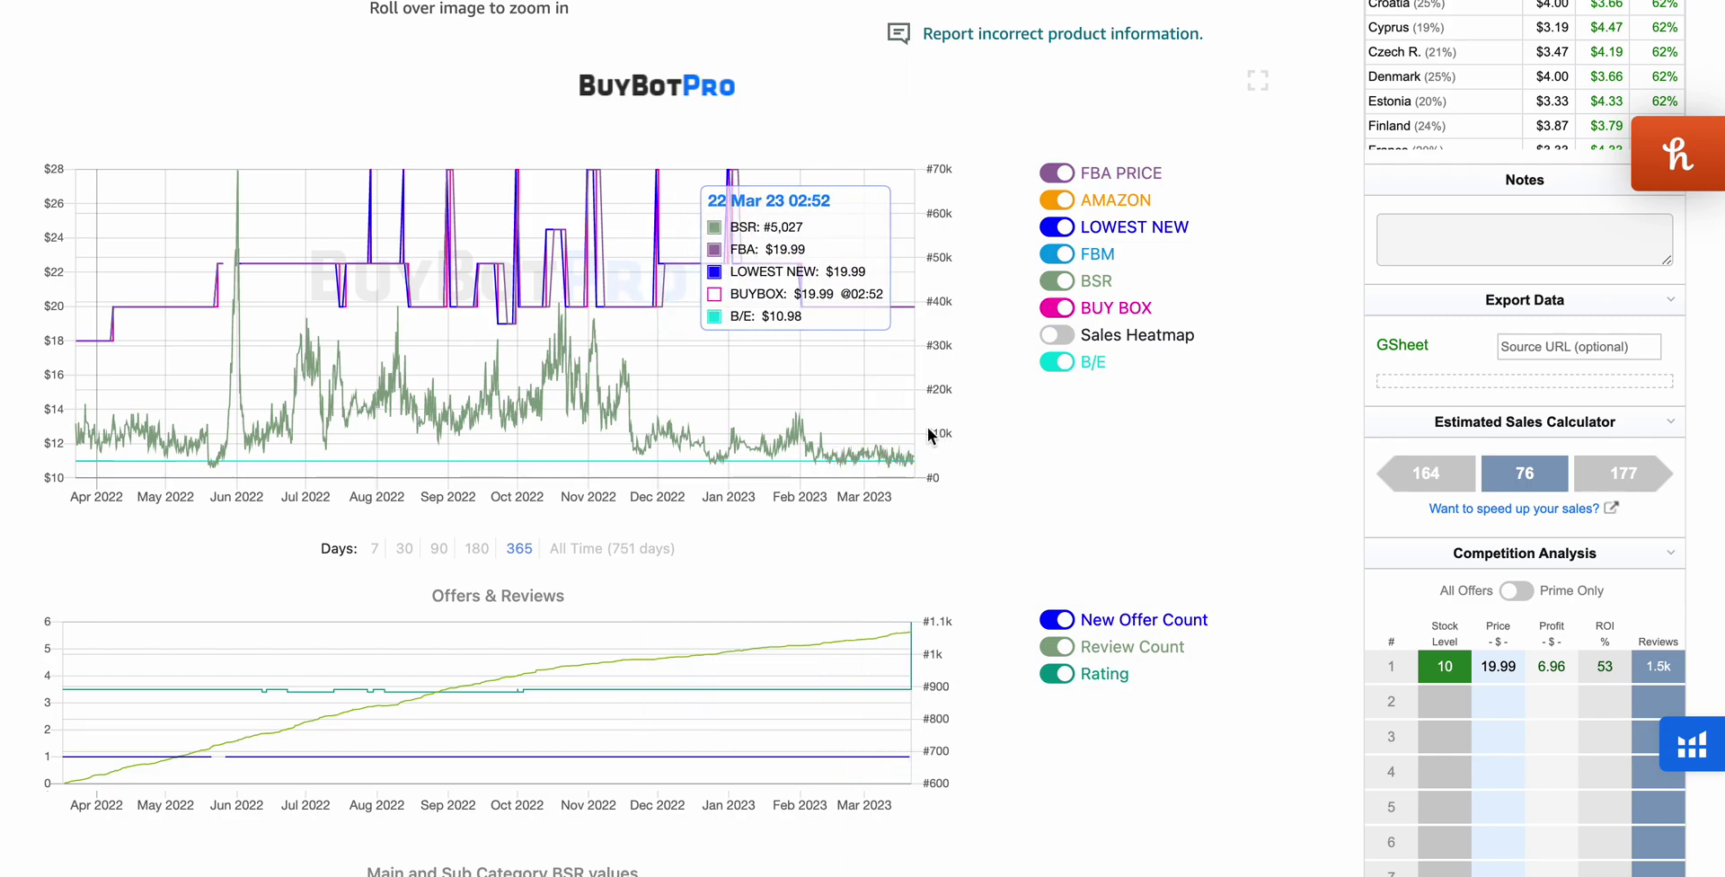
{"action": "left_click", "coordinate": [629, 550]}
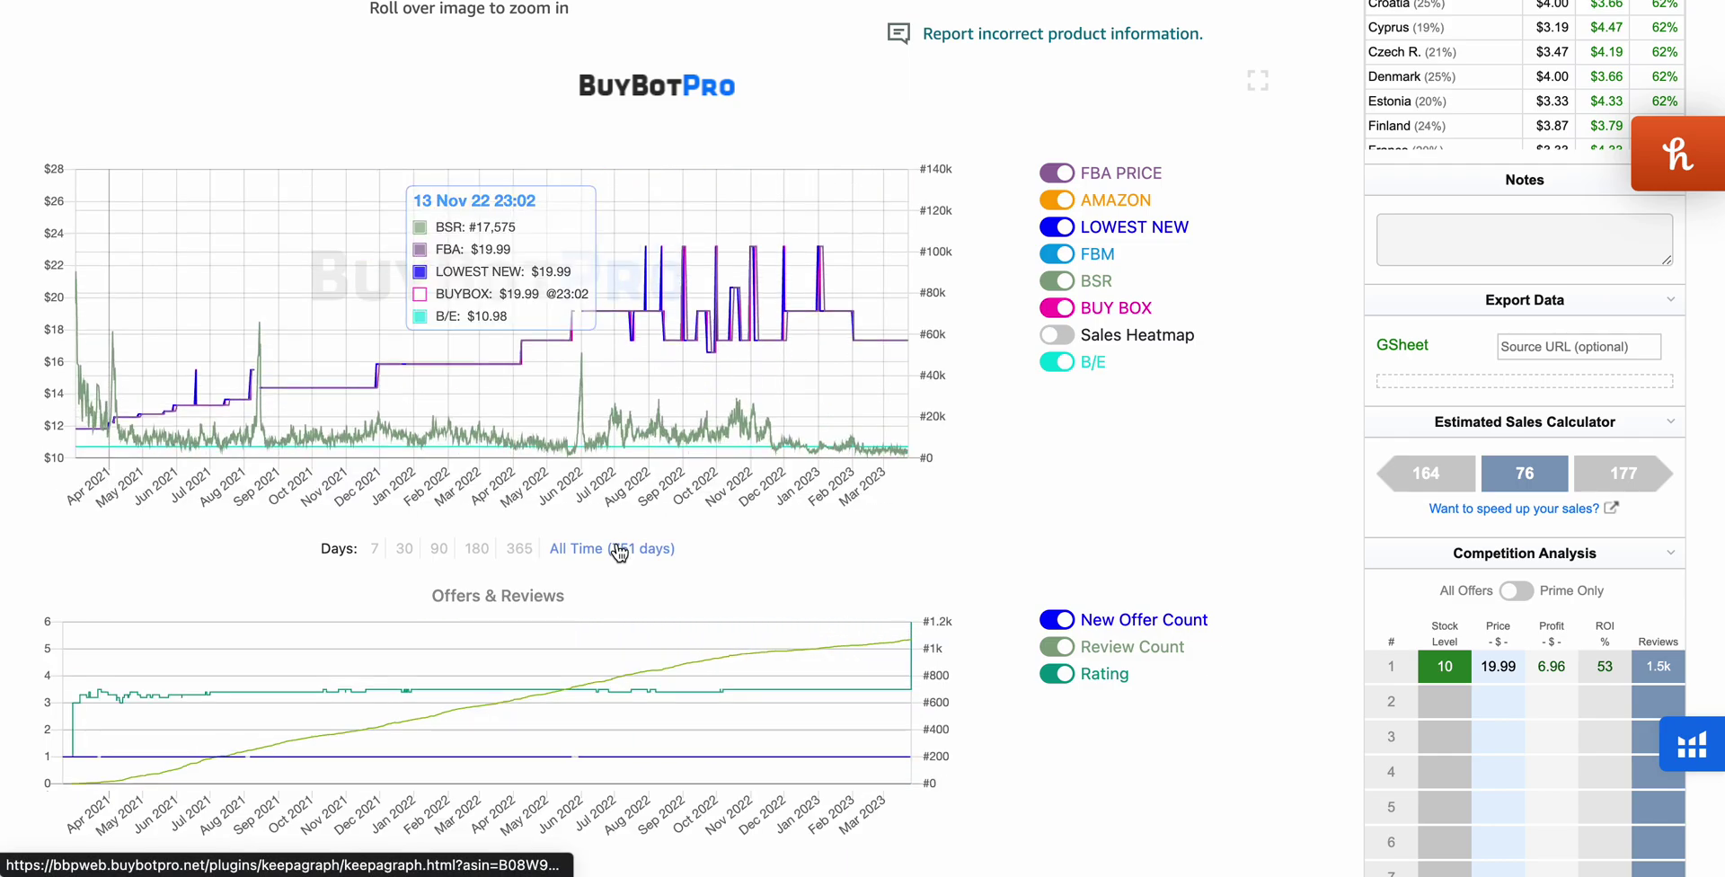
{"action": "scroll", "coordinate": [629, 539], "scroll_direction": "down", "scroll_amount": 2}
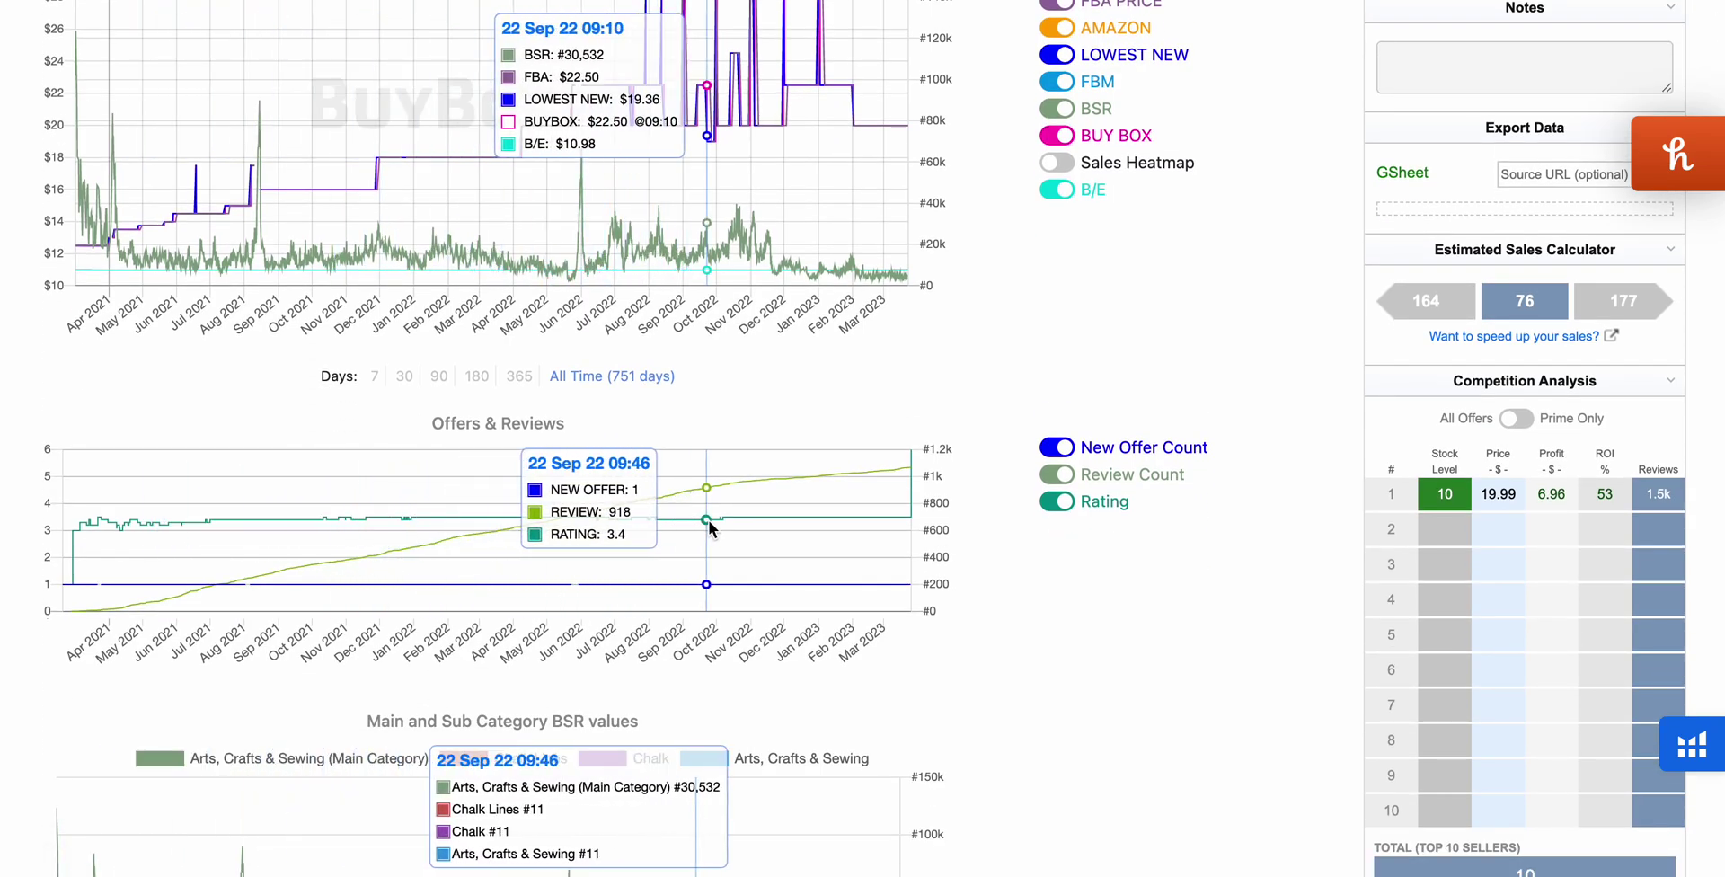
{"action": "scroll", "coordinate": [769, 530], "scroll_direction": "down", "scroll_amount": 3}
{"action": "scroll", "coordinate": [769, 533], "scroll_direction": "down", "scroll_amount": 2}
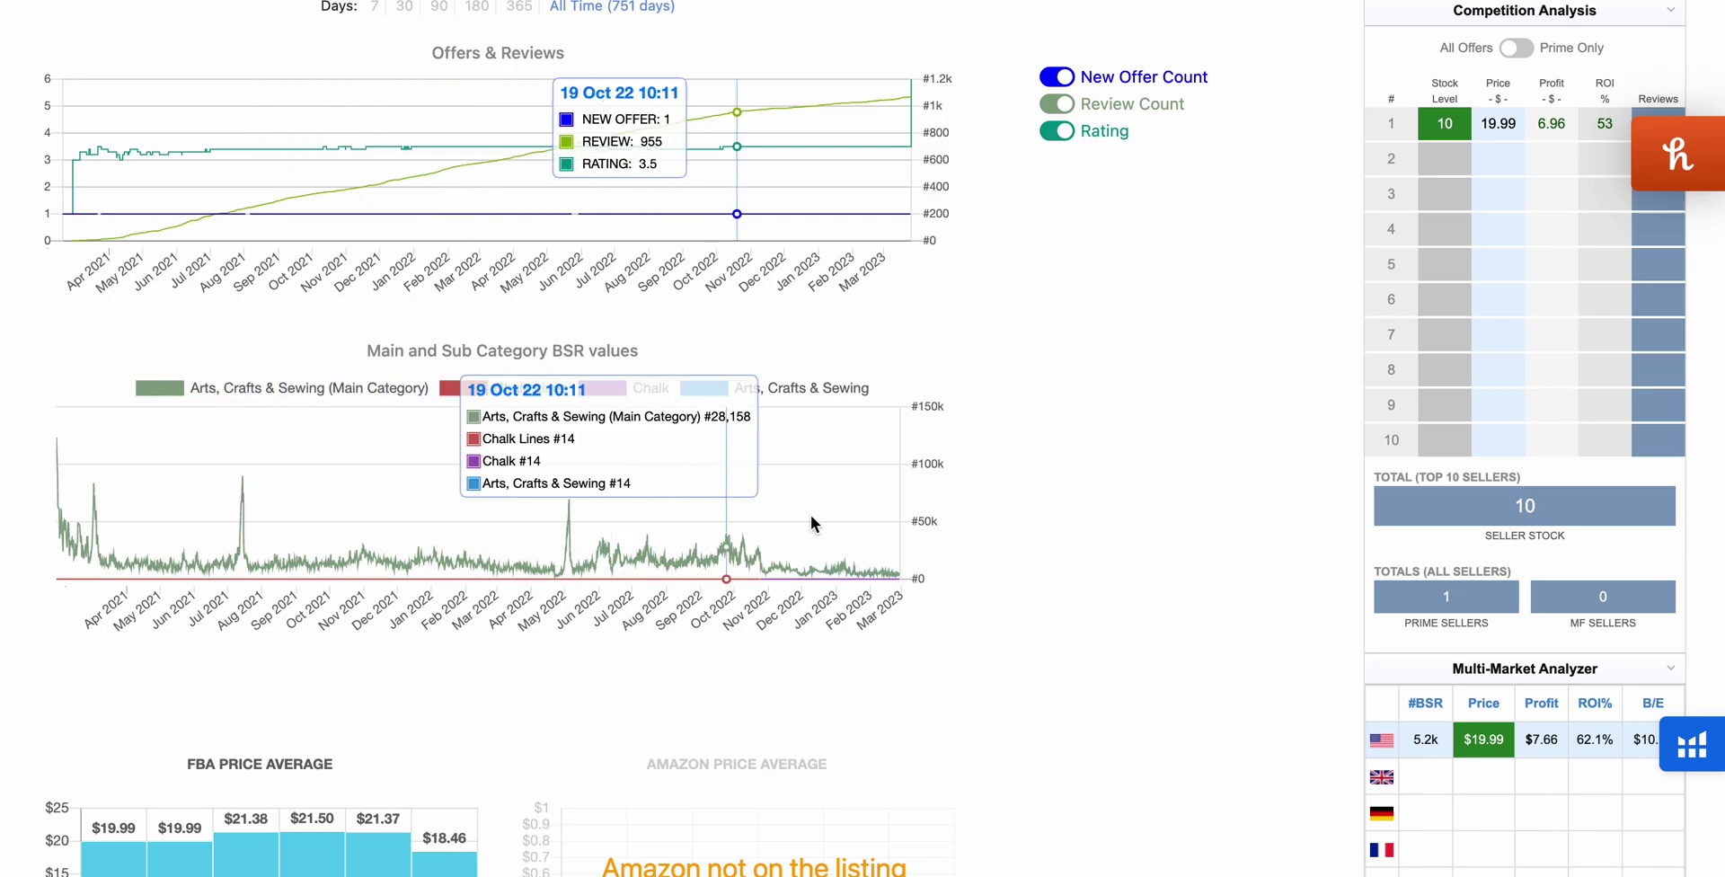
{"action": "scroll", "coordinate": [811, 518], "scroll_direction": "down", "scroll_amount": 8}
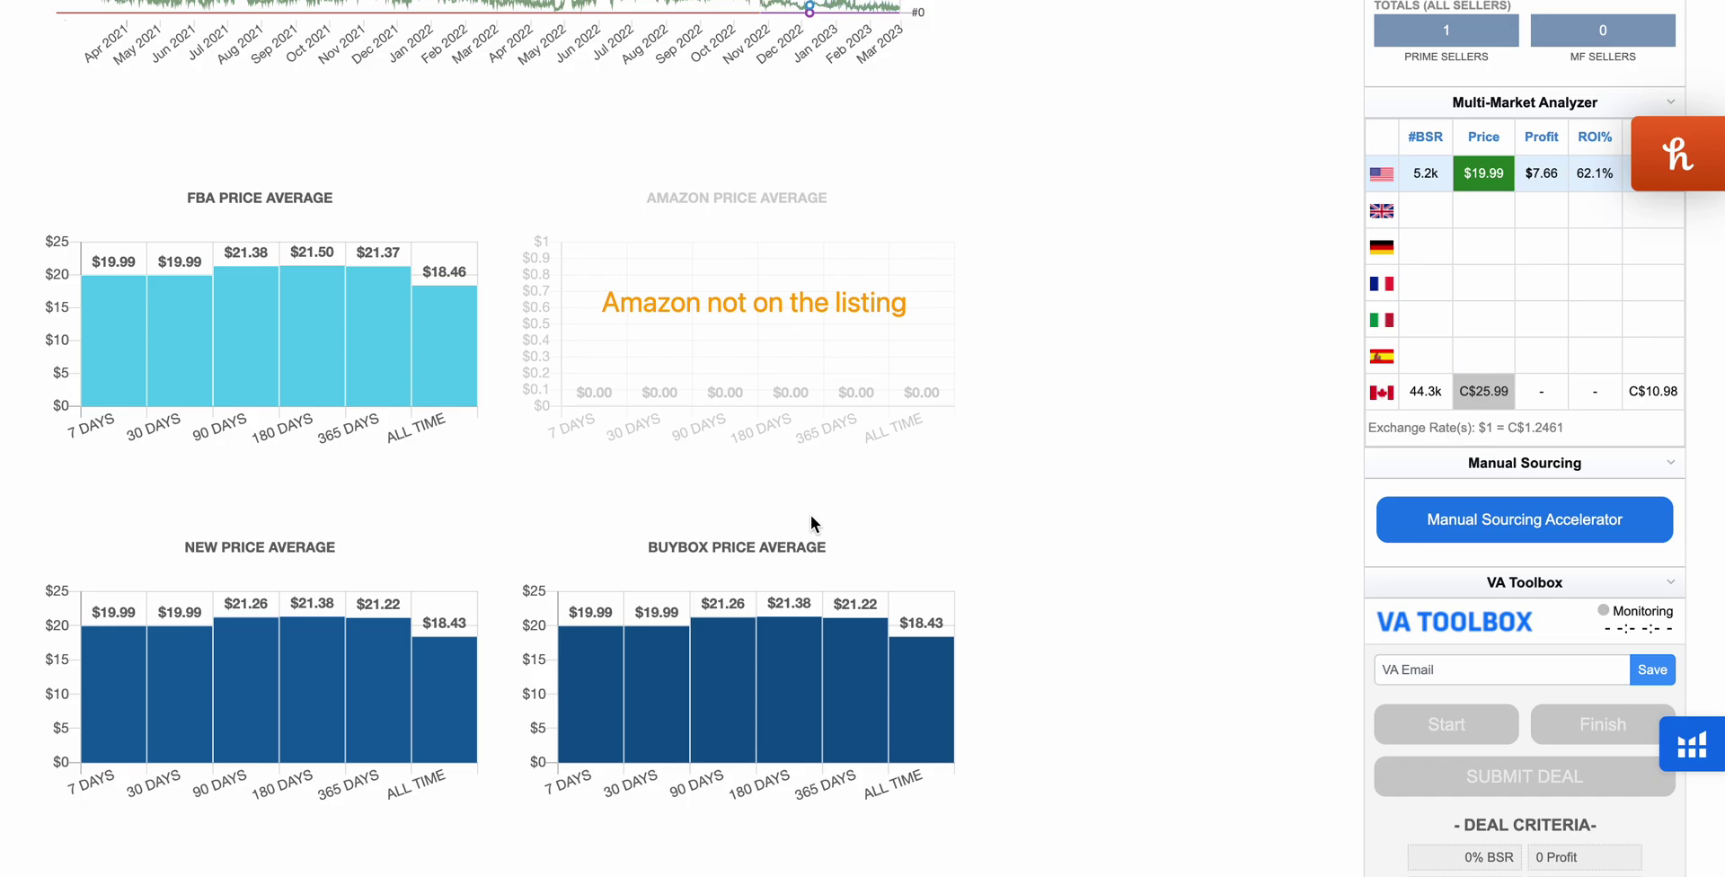
{"action": "scroll", "coordinate": [810, 523], "scroll_direction": "up", "scroll_amount": 1}
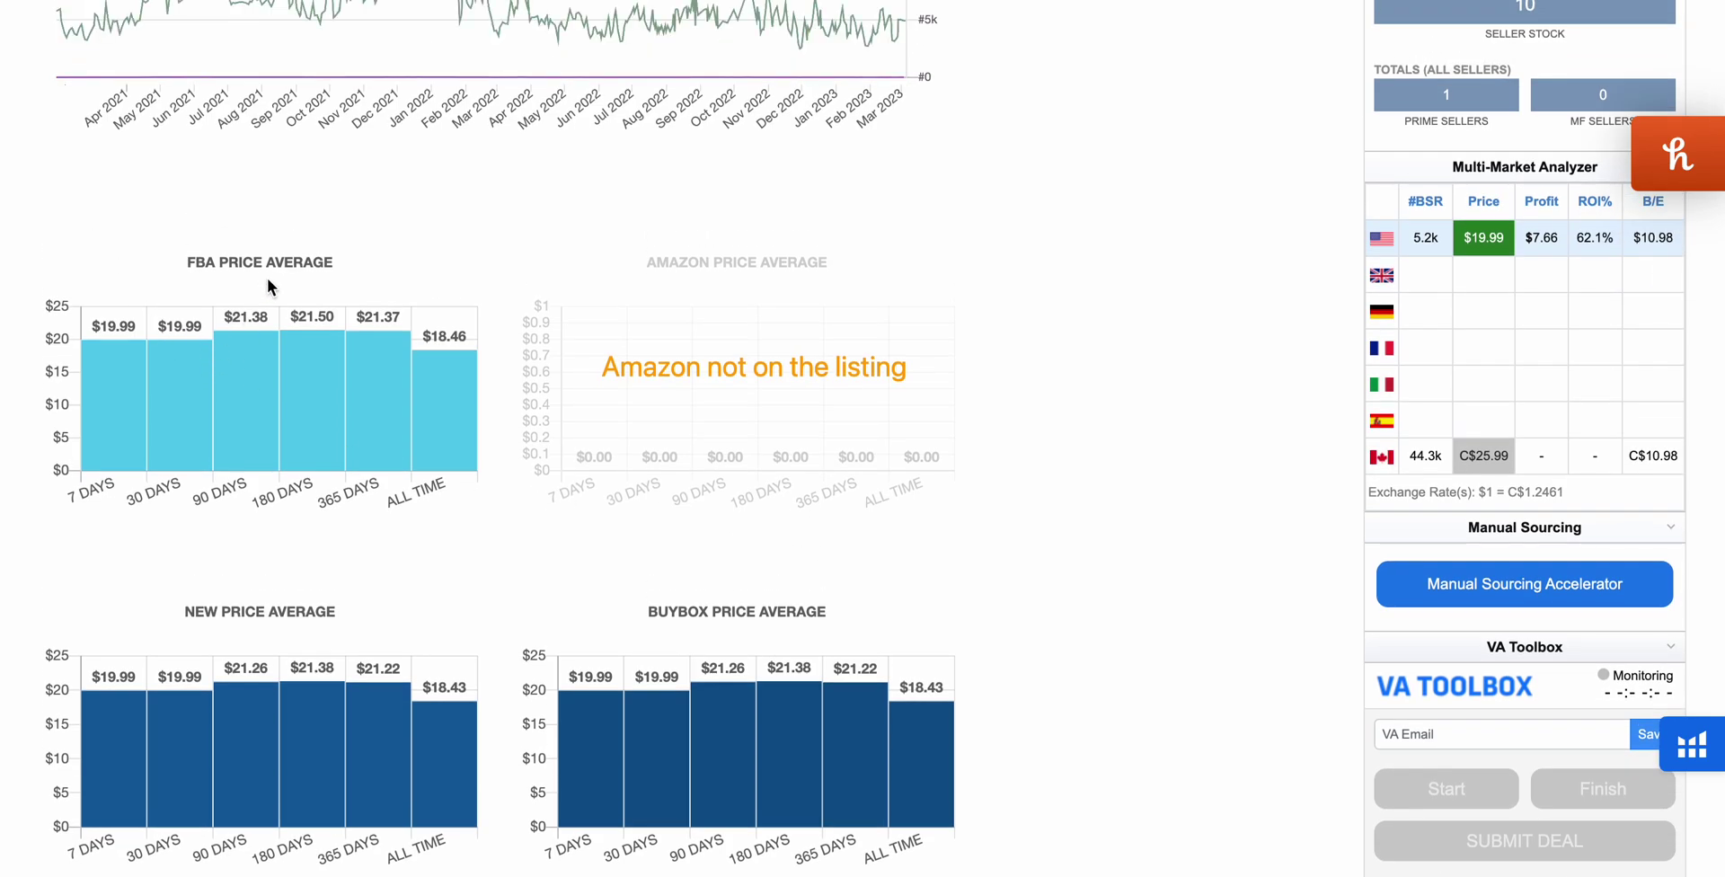
{"action": "scroll", "coordinate": [439, 284], "scroll_direction": "down", "scroll_amount": 2}
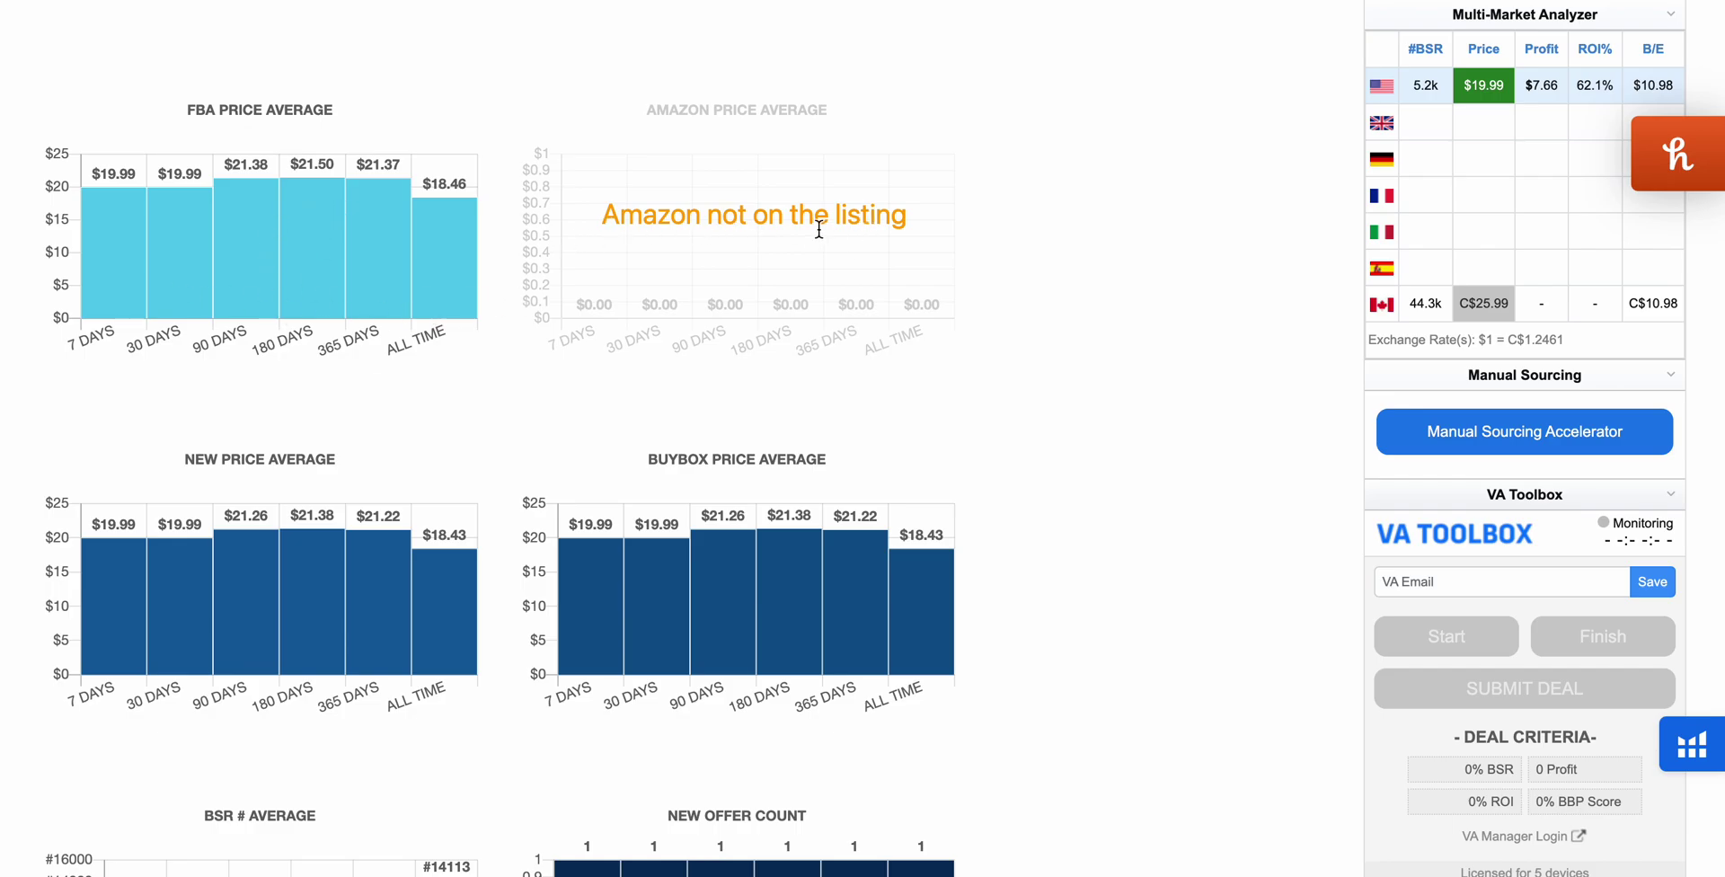
{"action": "scroll", "coordinate": [819, 230], "scroll_direction": "down", "scroll_amount": 5}
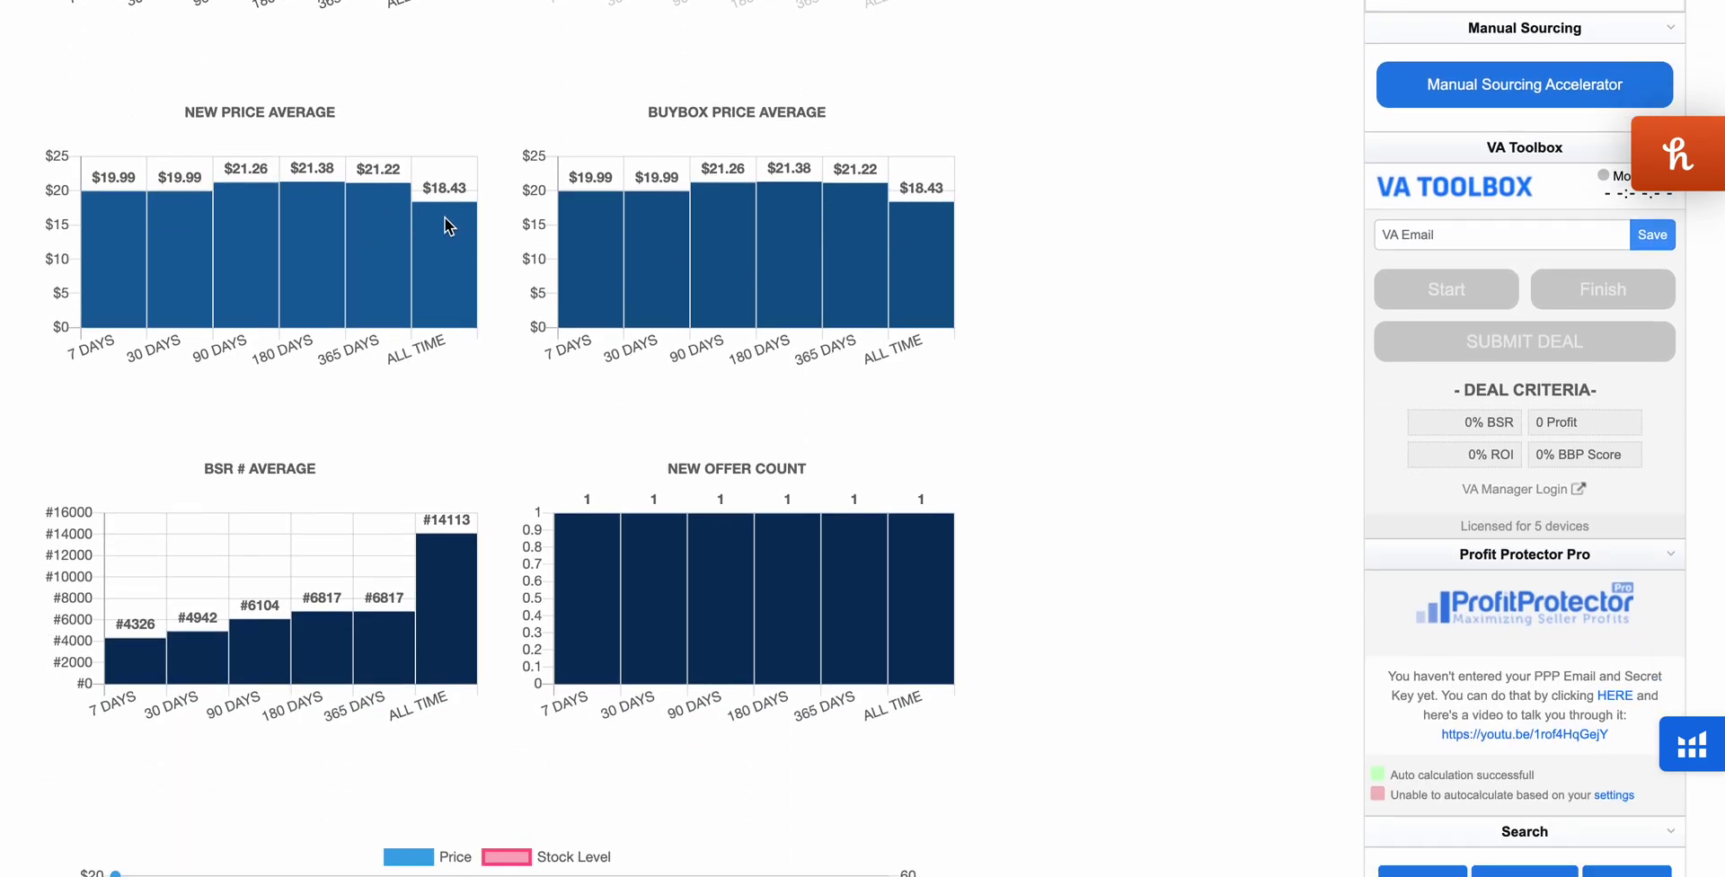
{"action": "scroll", "coordinate": [794, 159], "scroll_direction": "down", "scroll_amount": 3}
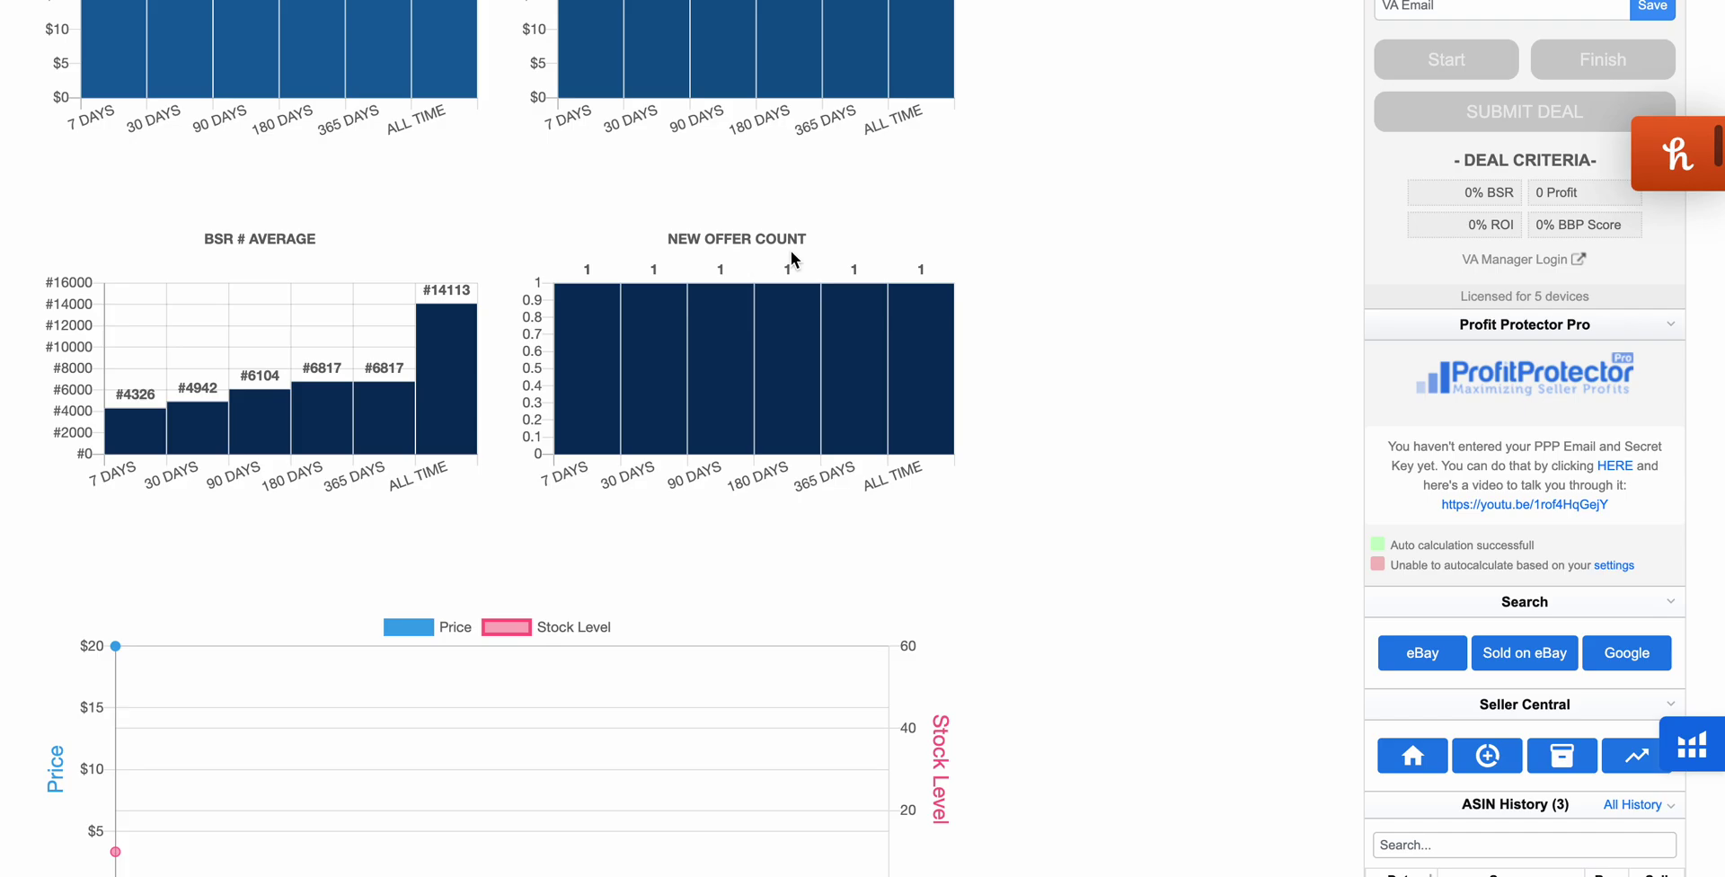
{"action": "scroll", "coordinate": [618, 358], "scroll_direction": "down", "scroll_amount": 5}
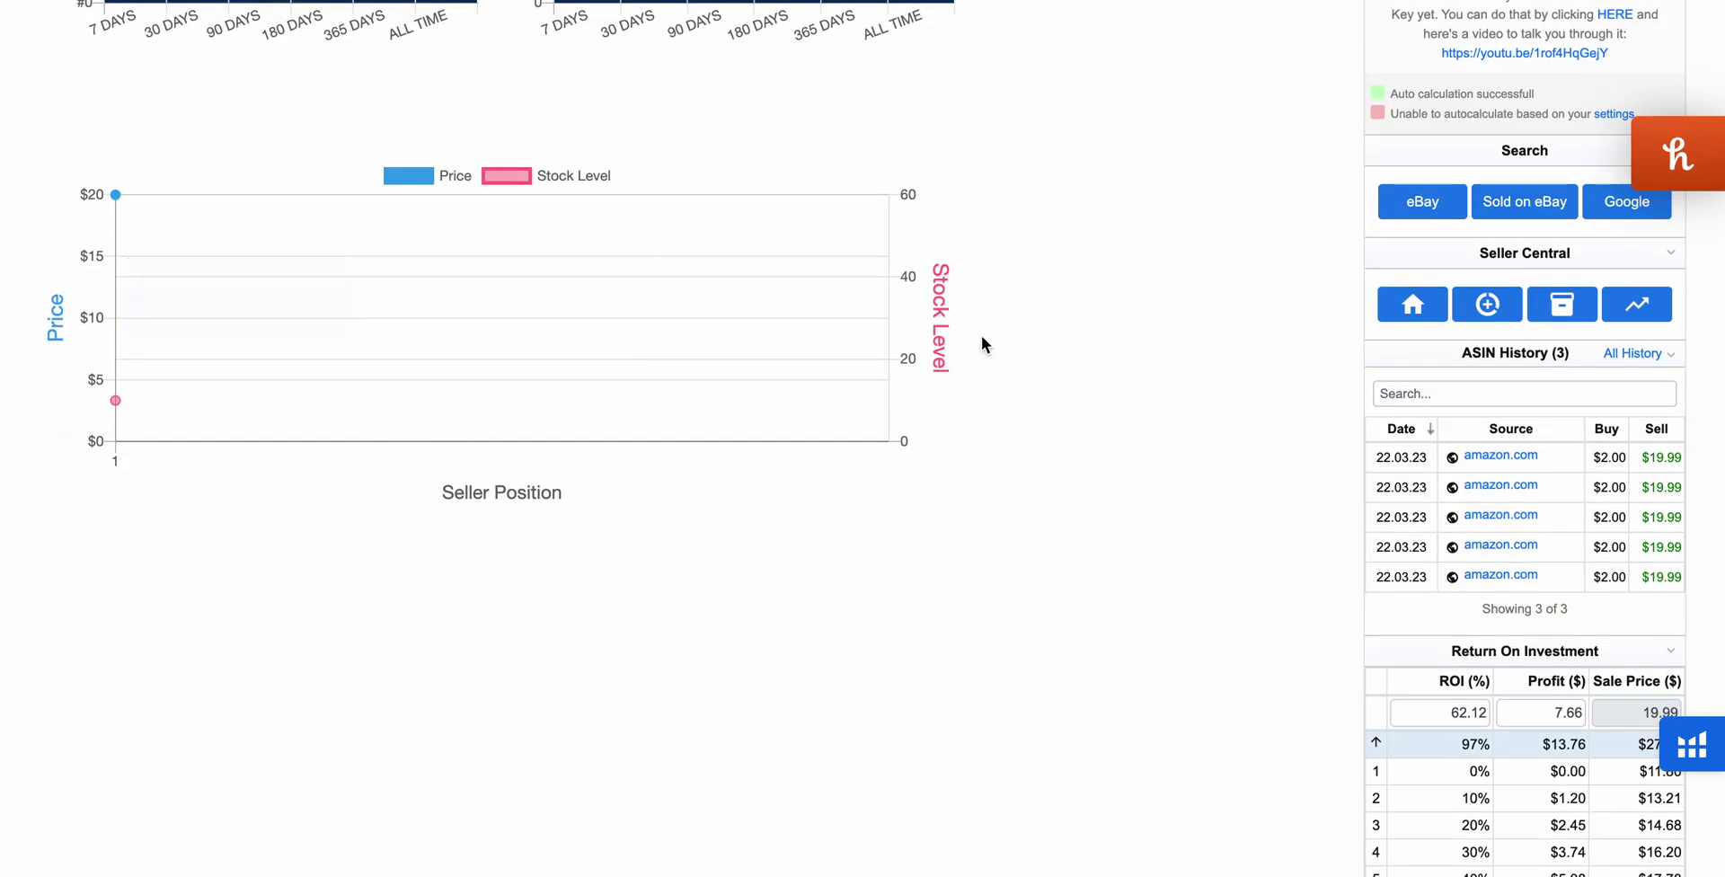
{"action": "scroll", "coordinate": [981, 344], "scroll_direction": "up", "scroll_amount": 3}
{"action": "scroll", "coordinate": [999, 340], "scroll_direction": "up", "scroll_amount": 6}
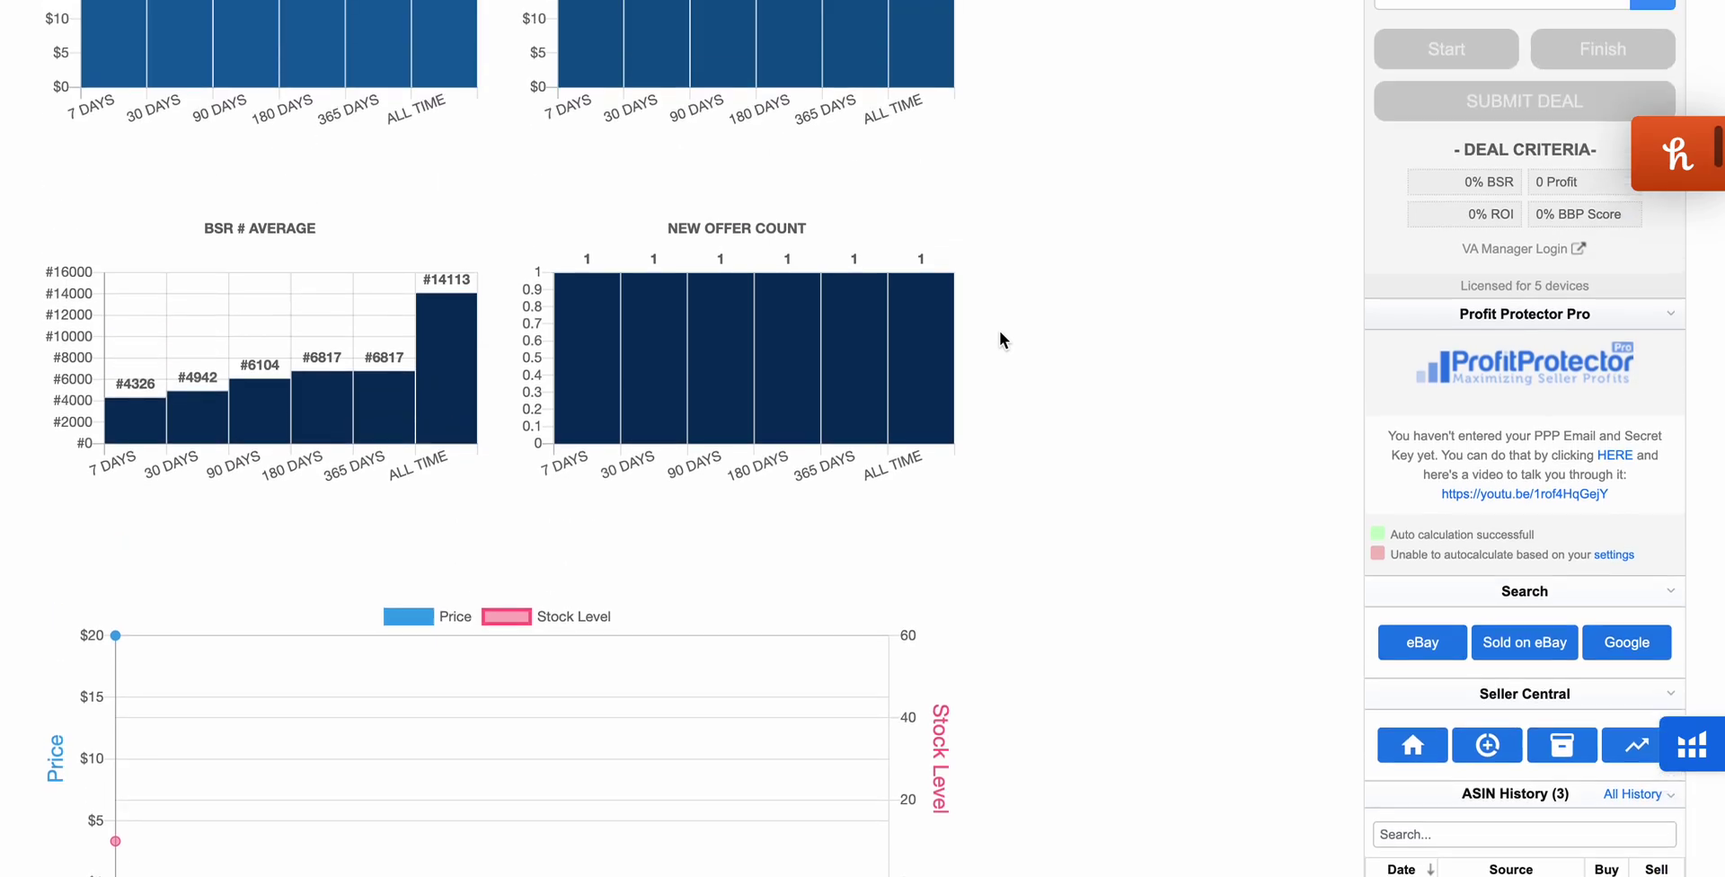
{"action": "scroll", "coordinate": [999, 340], "scroll_direction": "down", "scroll_amount": 3}
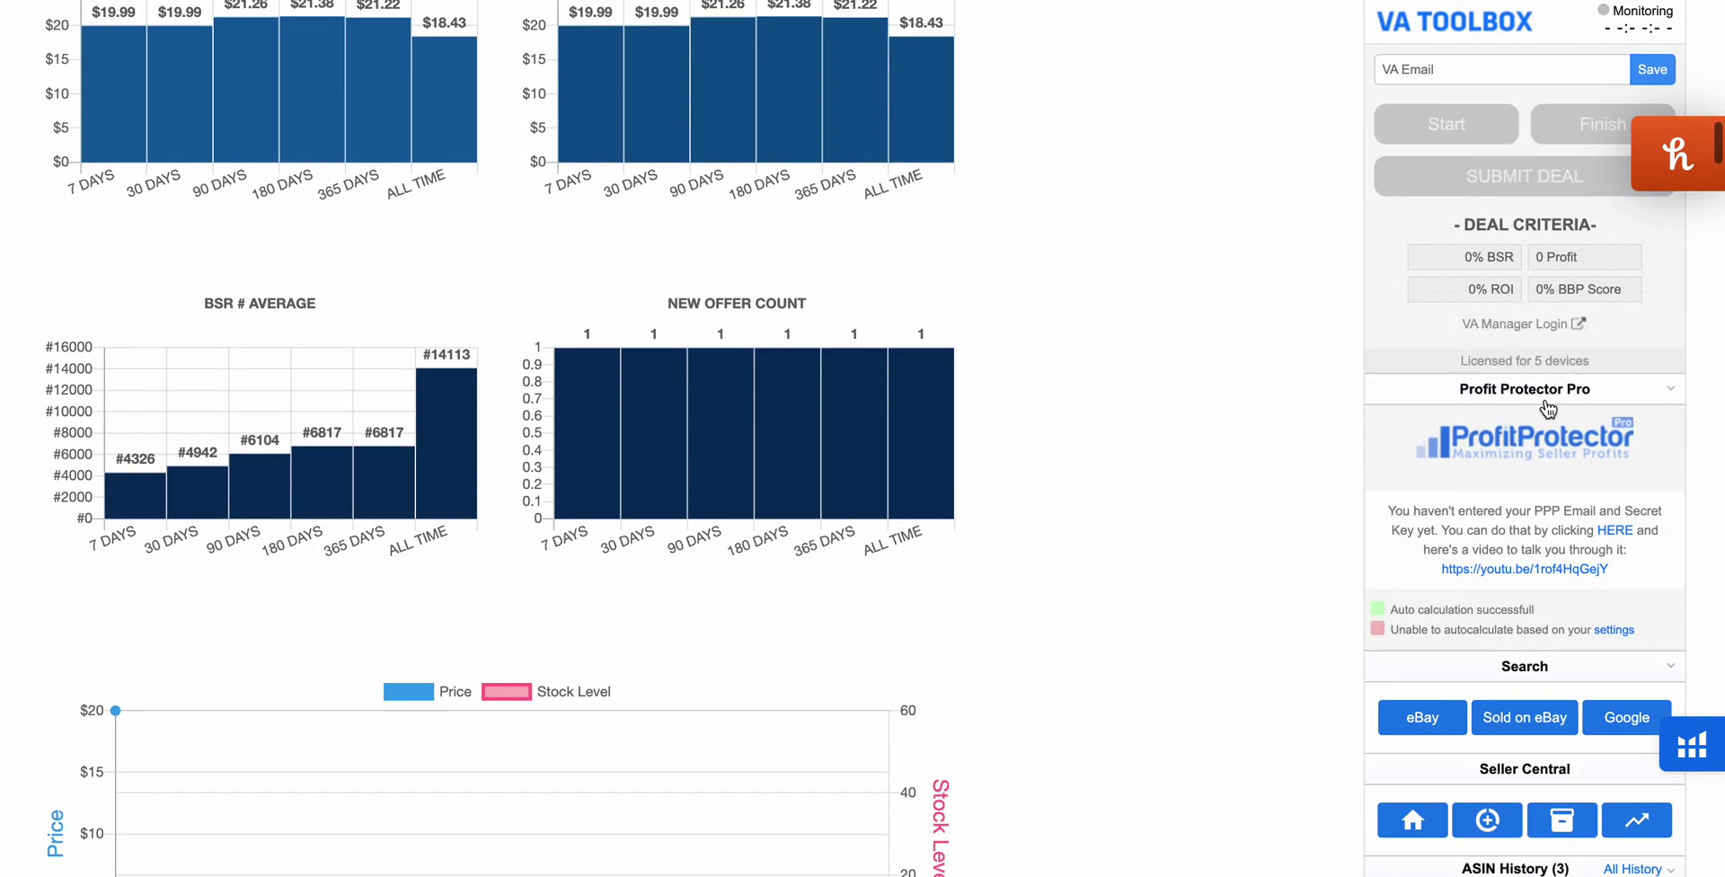
{"action": "scroll", "coordinate": [1561, 433], "scroll_direction": "up", "scroll_amount": 4}
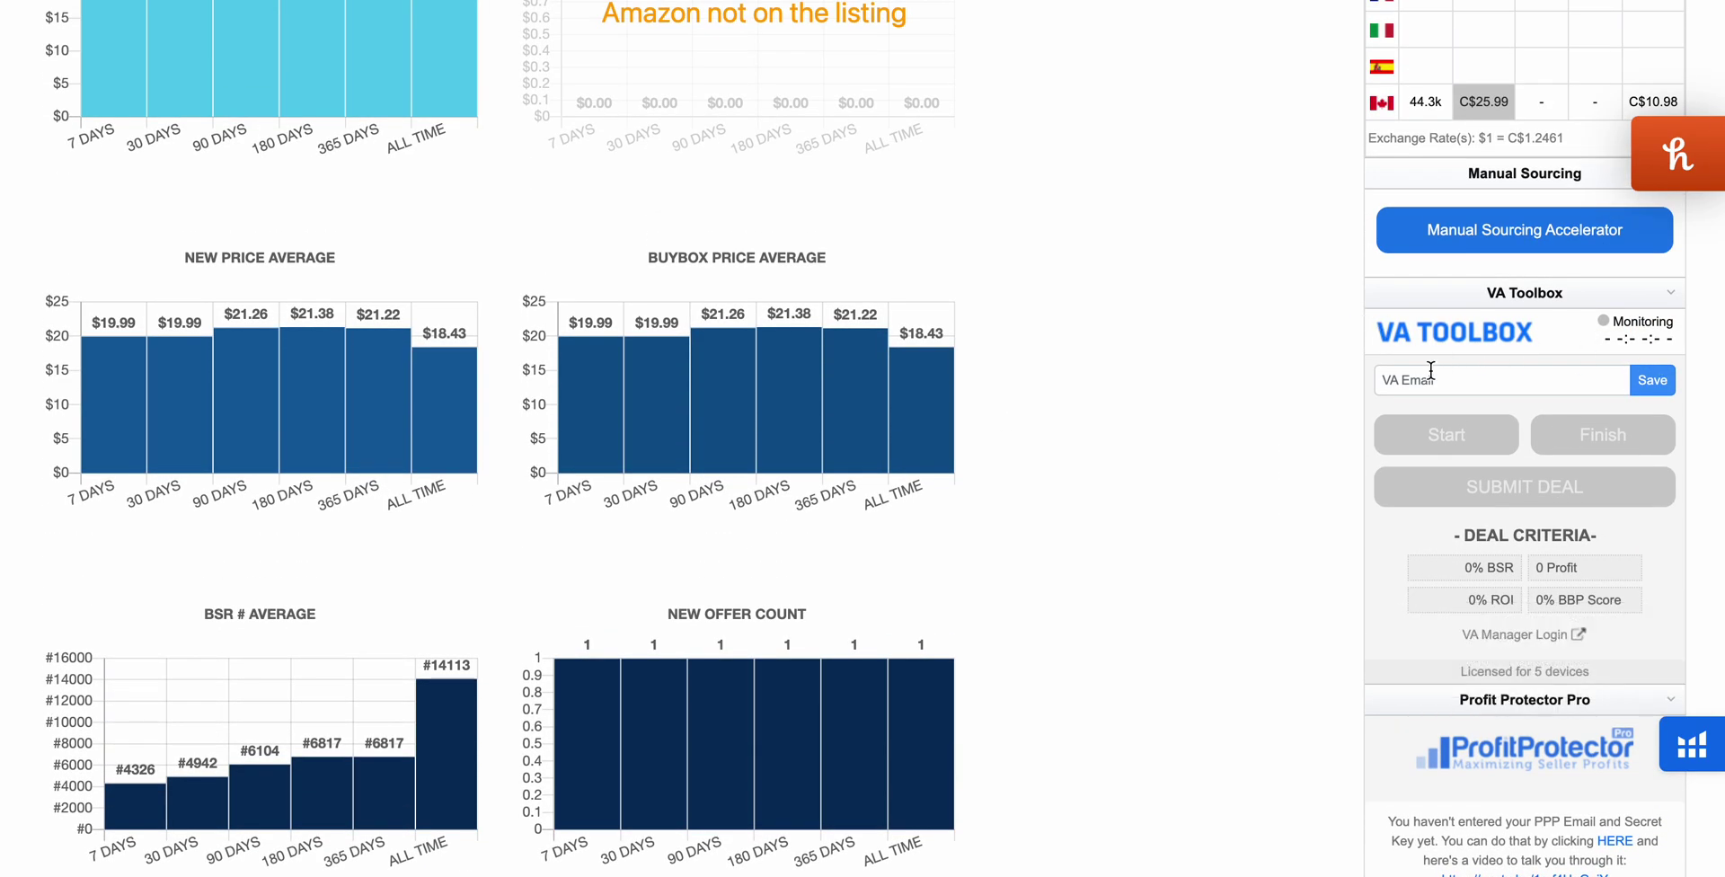
{"action": "left_click", "coordinate": [1460, 377]}
{"action": "left_click", "coordinate": [1279, 510]}
{"action": "scroll", "coordinate": [1347, 406], "scroll_direction": "down", "scroll_amount": 20}
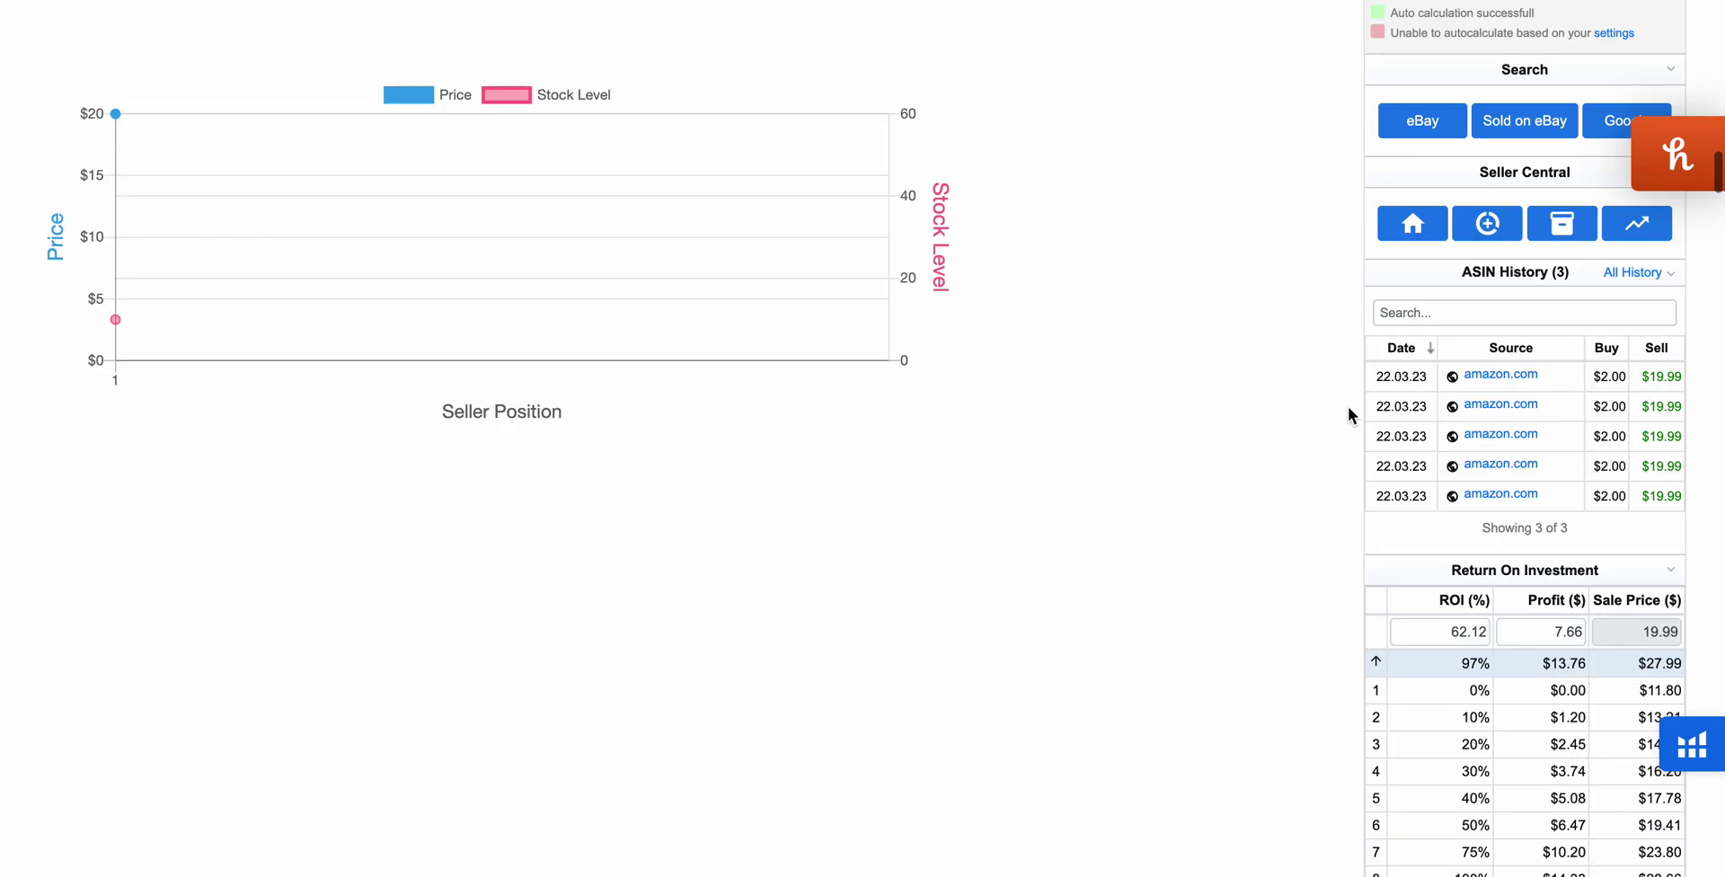
{"action": "scroll", "coordinate": [1347, 406], "scroll_direction": "up", "scroll_amount": 8}
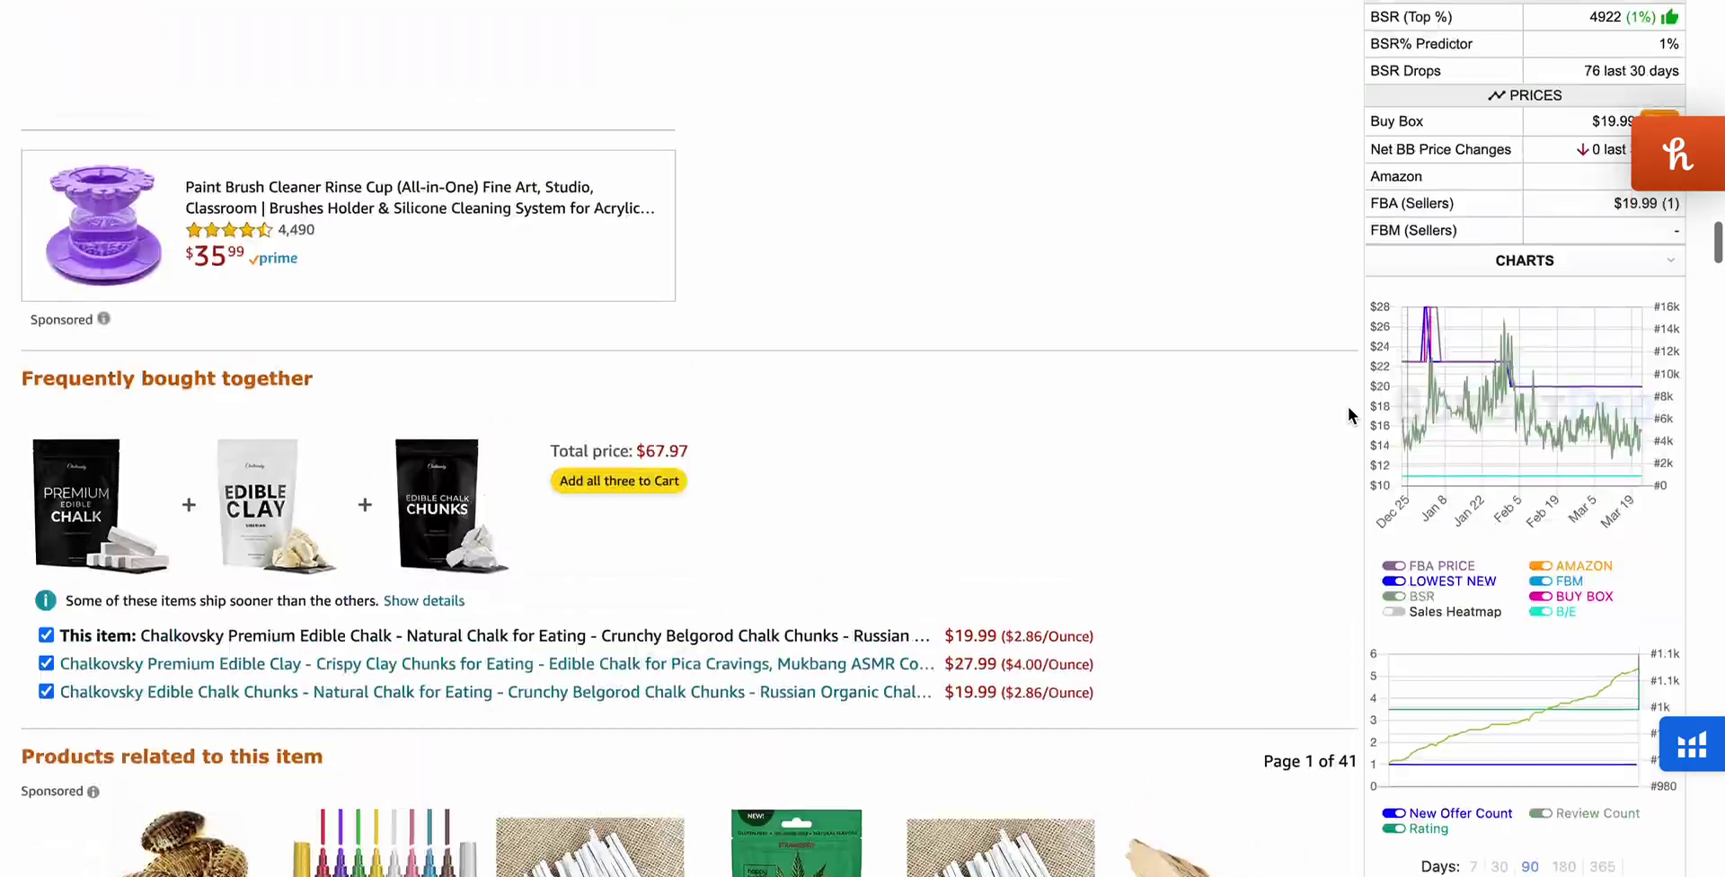
{"action": "scroll", "coordinate": [1347, 406], "scroll_direction": "down", "scroll_amount": 3}
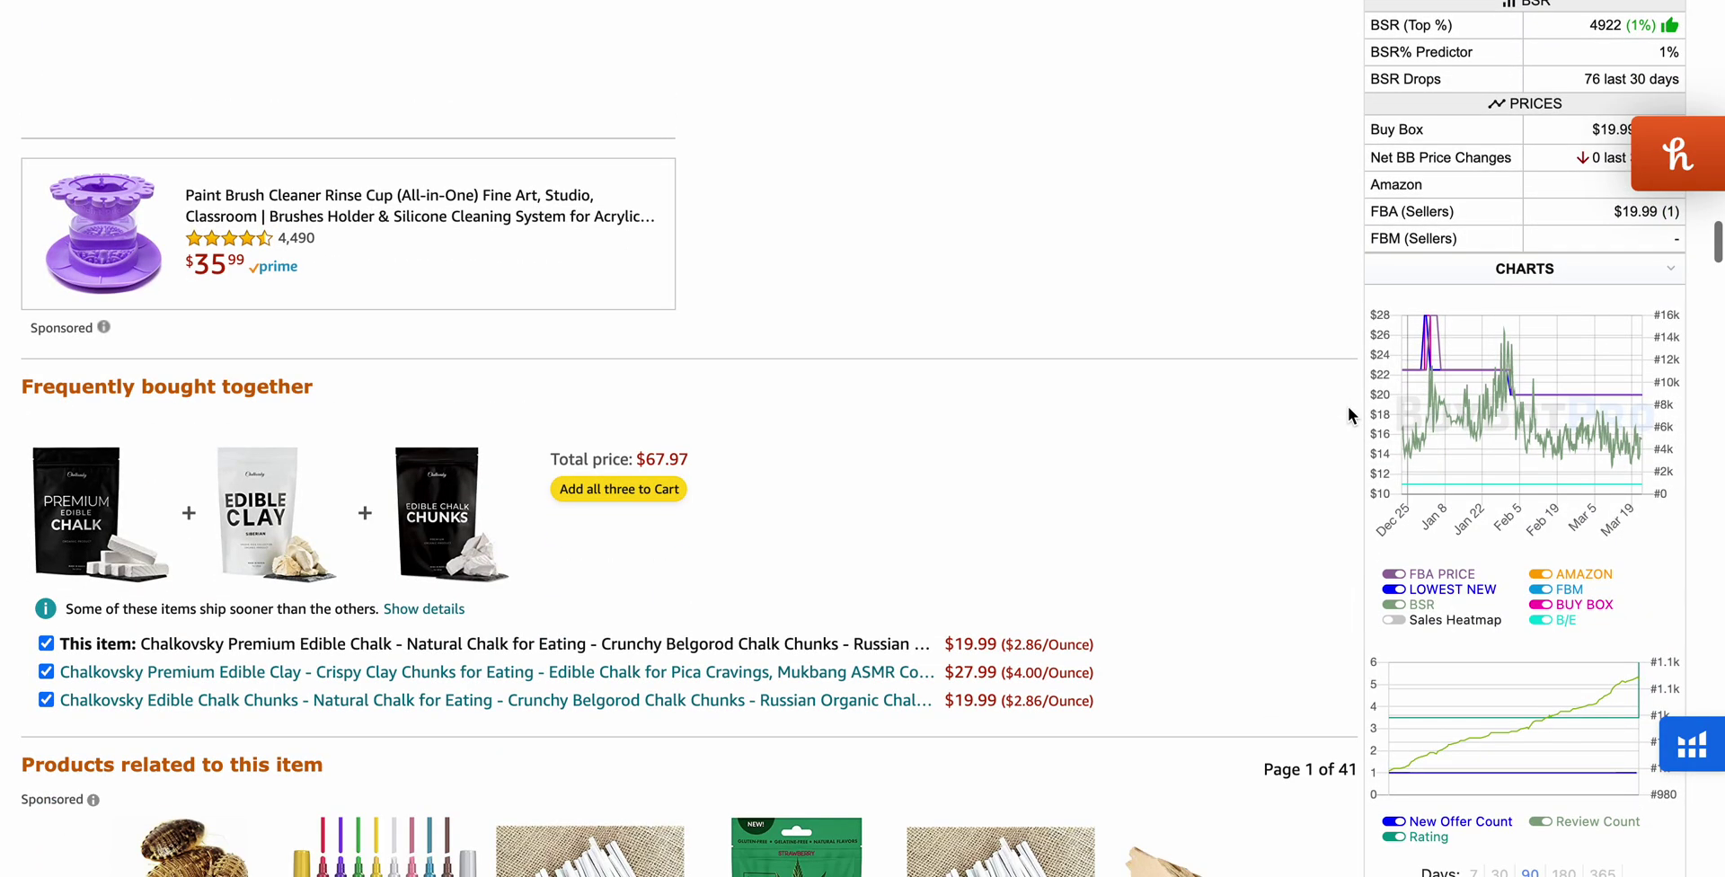
{"action": "scroll", "coordinate": [1348, 406], "scroll_direction": "up", "scroll_amount": 15}
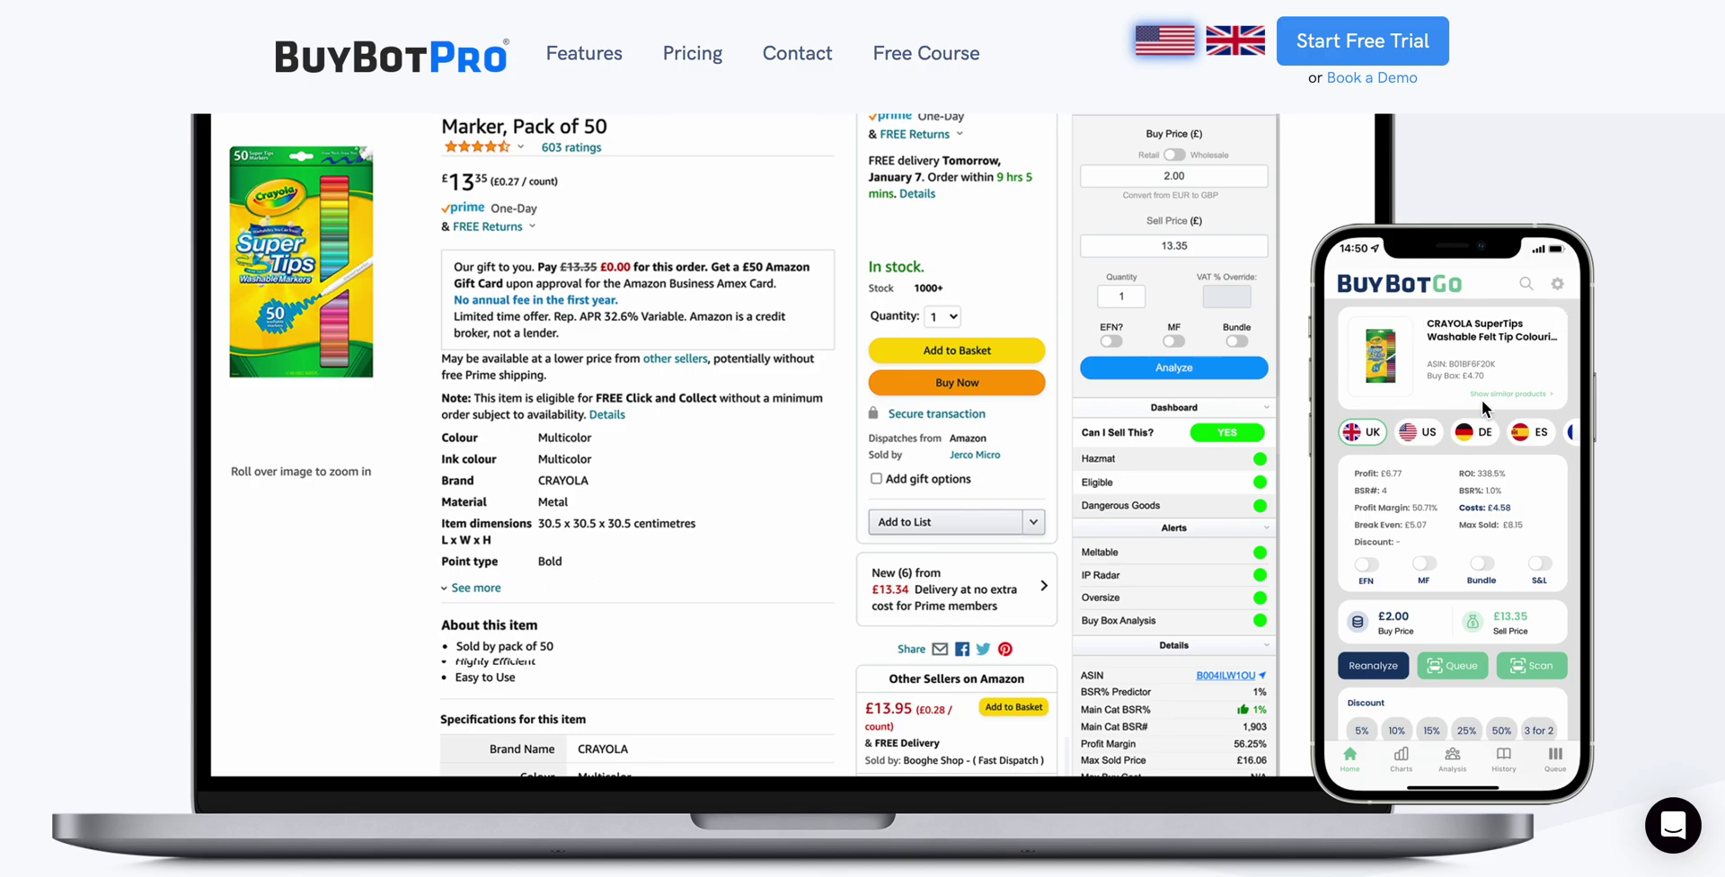
- Scroll the homepage past the Features list to the Advanced Analysis Tool Suite section
{"action": "scroll", "coordinate": [1480, 401], "scroll_direction": "down", "scroll_amount": 10}
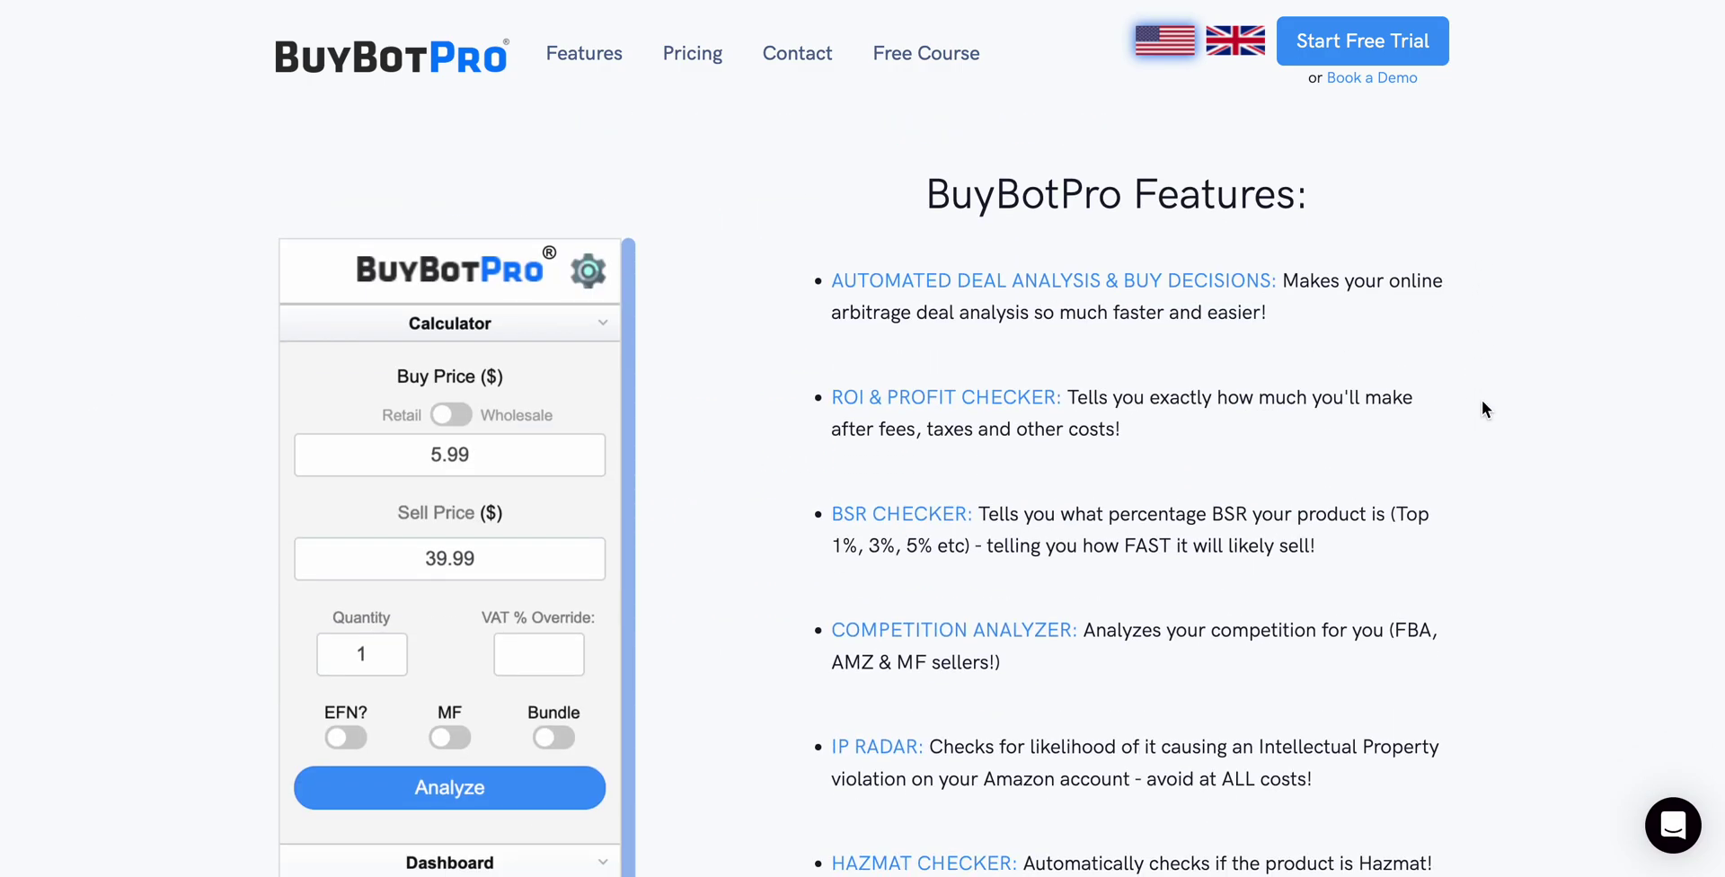
{"action": "scroll", "coordinate": [1480, 400], "scroll_direction": "down", "scroll_amount": 10}
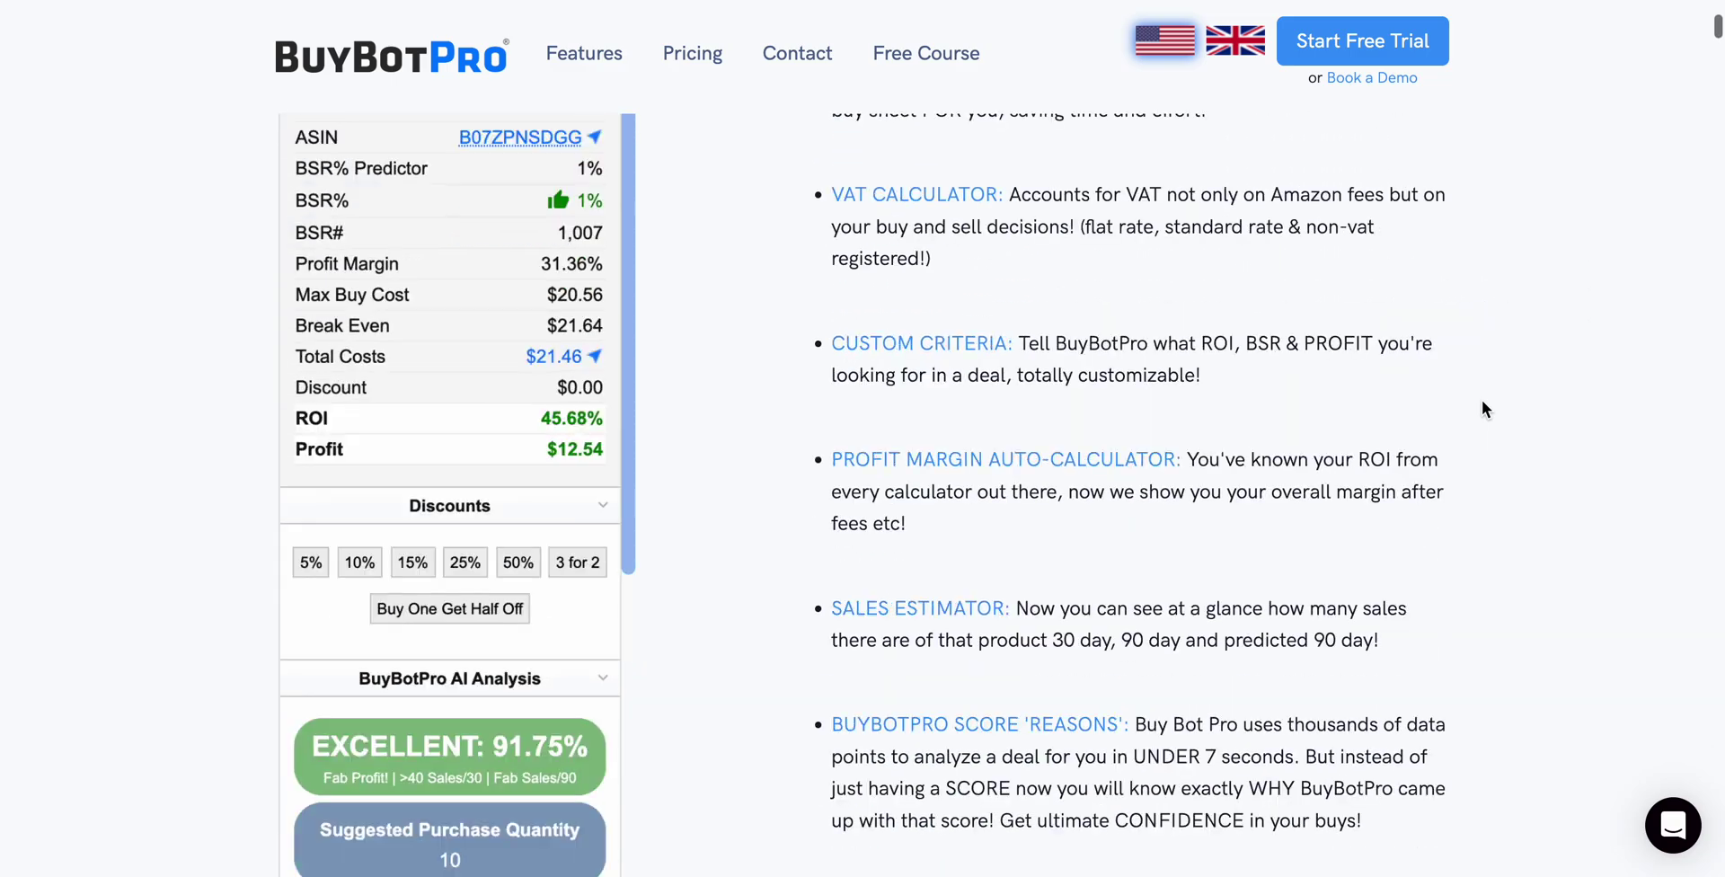
{"action": "scroll", "coordinate": [1481, 400], "scroll_direction": "down", "scroll_amount": 15}
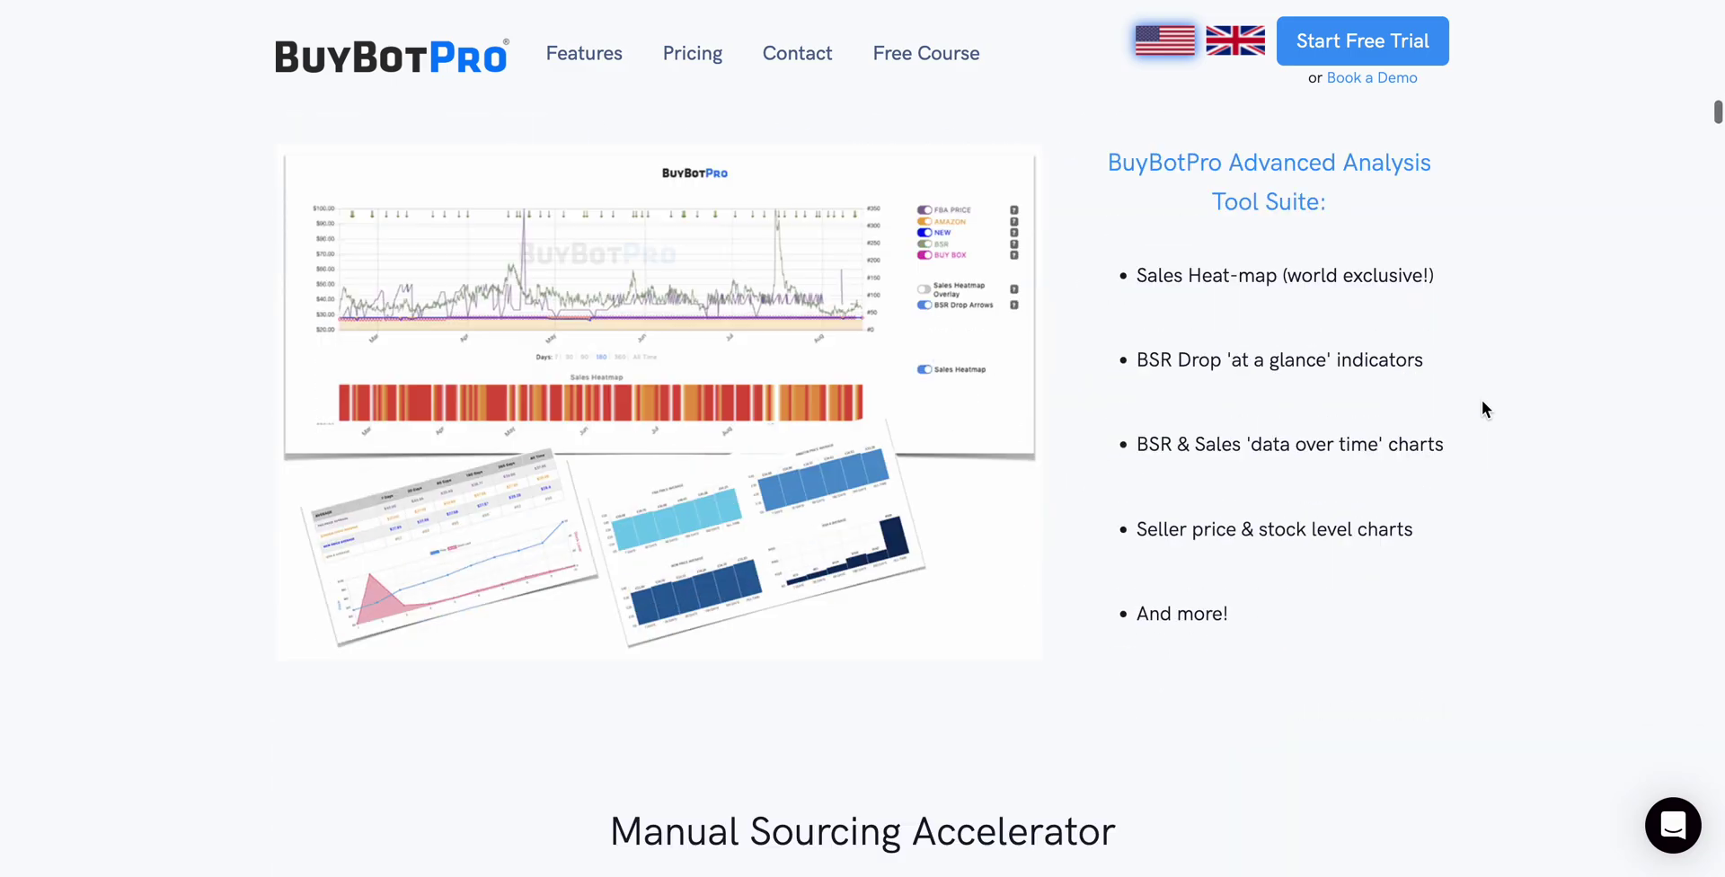
- Jump to Pricing via Start Free Trial and review the $39.95/mo and $54.95/mo plan cards
{"action": "left_click", "coordinate": [1390, 32]}
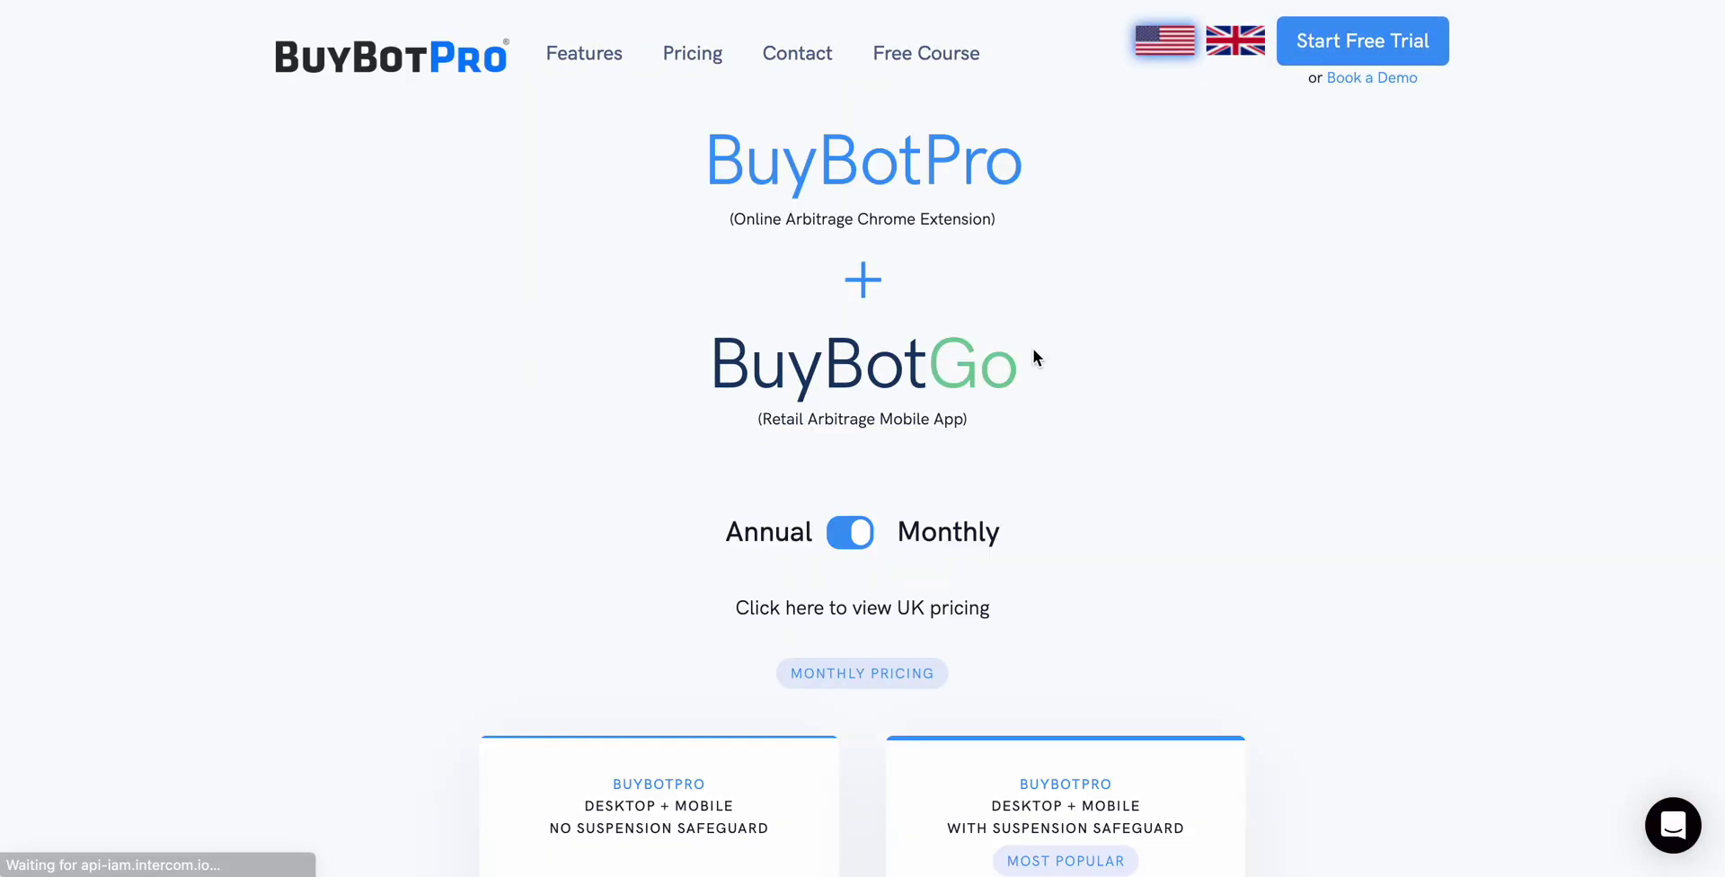
{"action": "scroll", "coordinate": [1034, 352], "scroll_direction": "down", "scroll_amount": 2}
{"action": "scroll", "coordinate": [1034, 352], "scroll_direction": "down", "scroll_amount": 3}
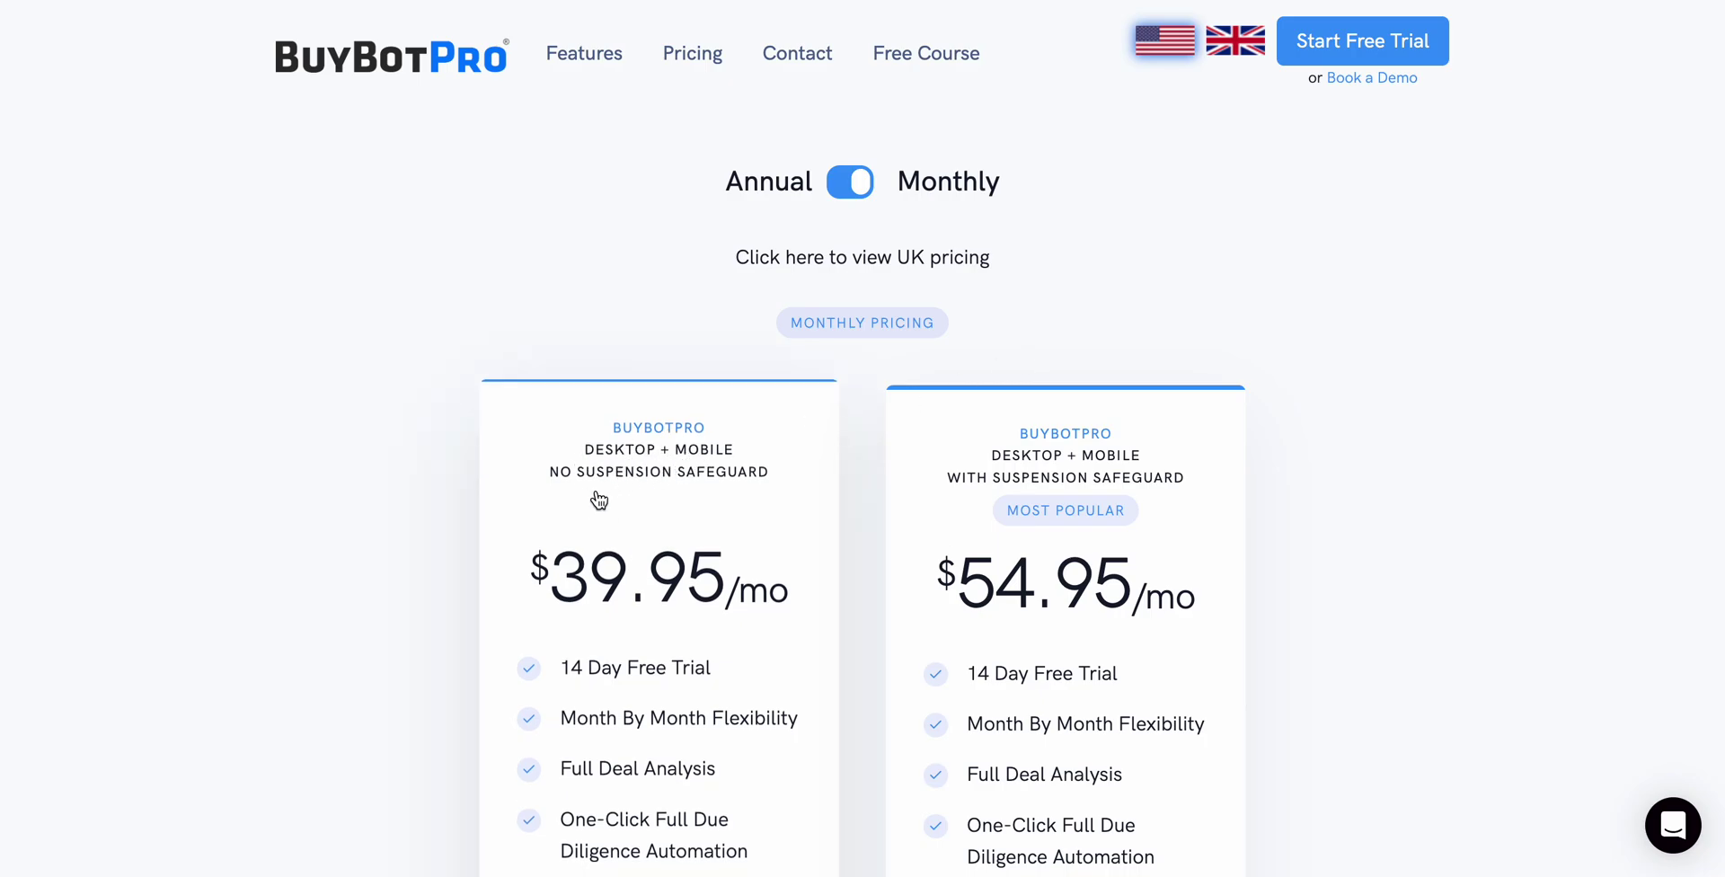
{"action": "scroll", "coordinate": [697, 500], "scroll_direction": "down", "scroll_amount": 2}
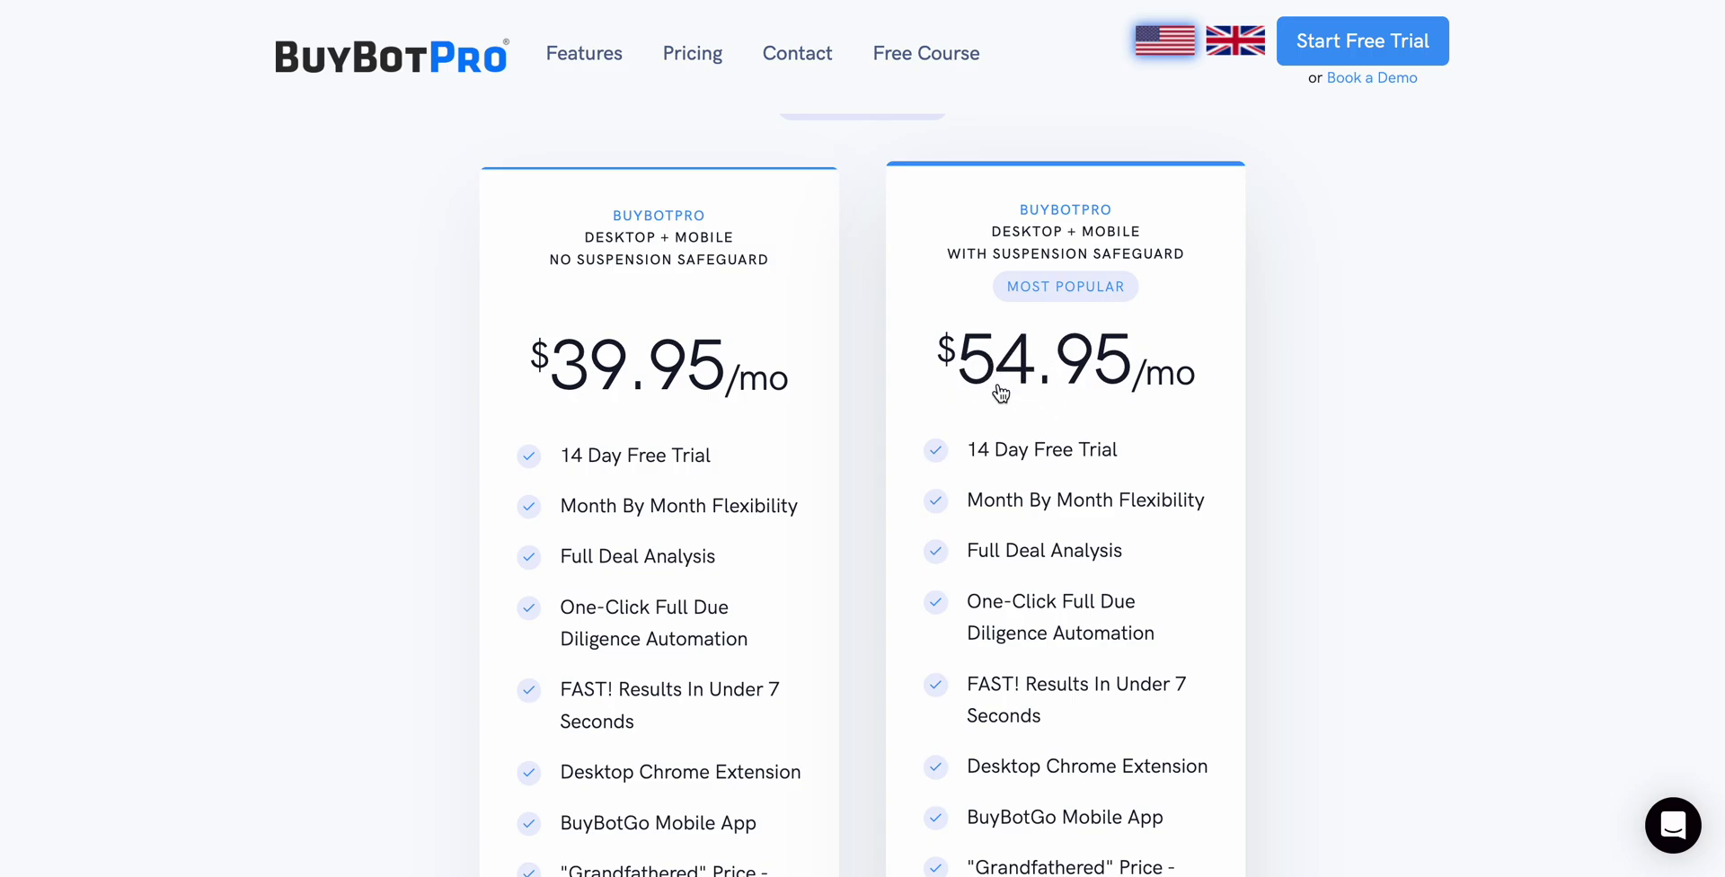
{"action": "scroll", "coordinate": [1000, 394], "scroll_direction": "down", "scroll_amount": 5}
{"action": "scroll", "coordinate": [999, 394], "scroll_direction": "up", "scroll_amount": 3}
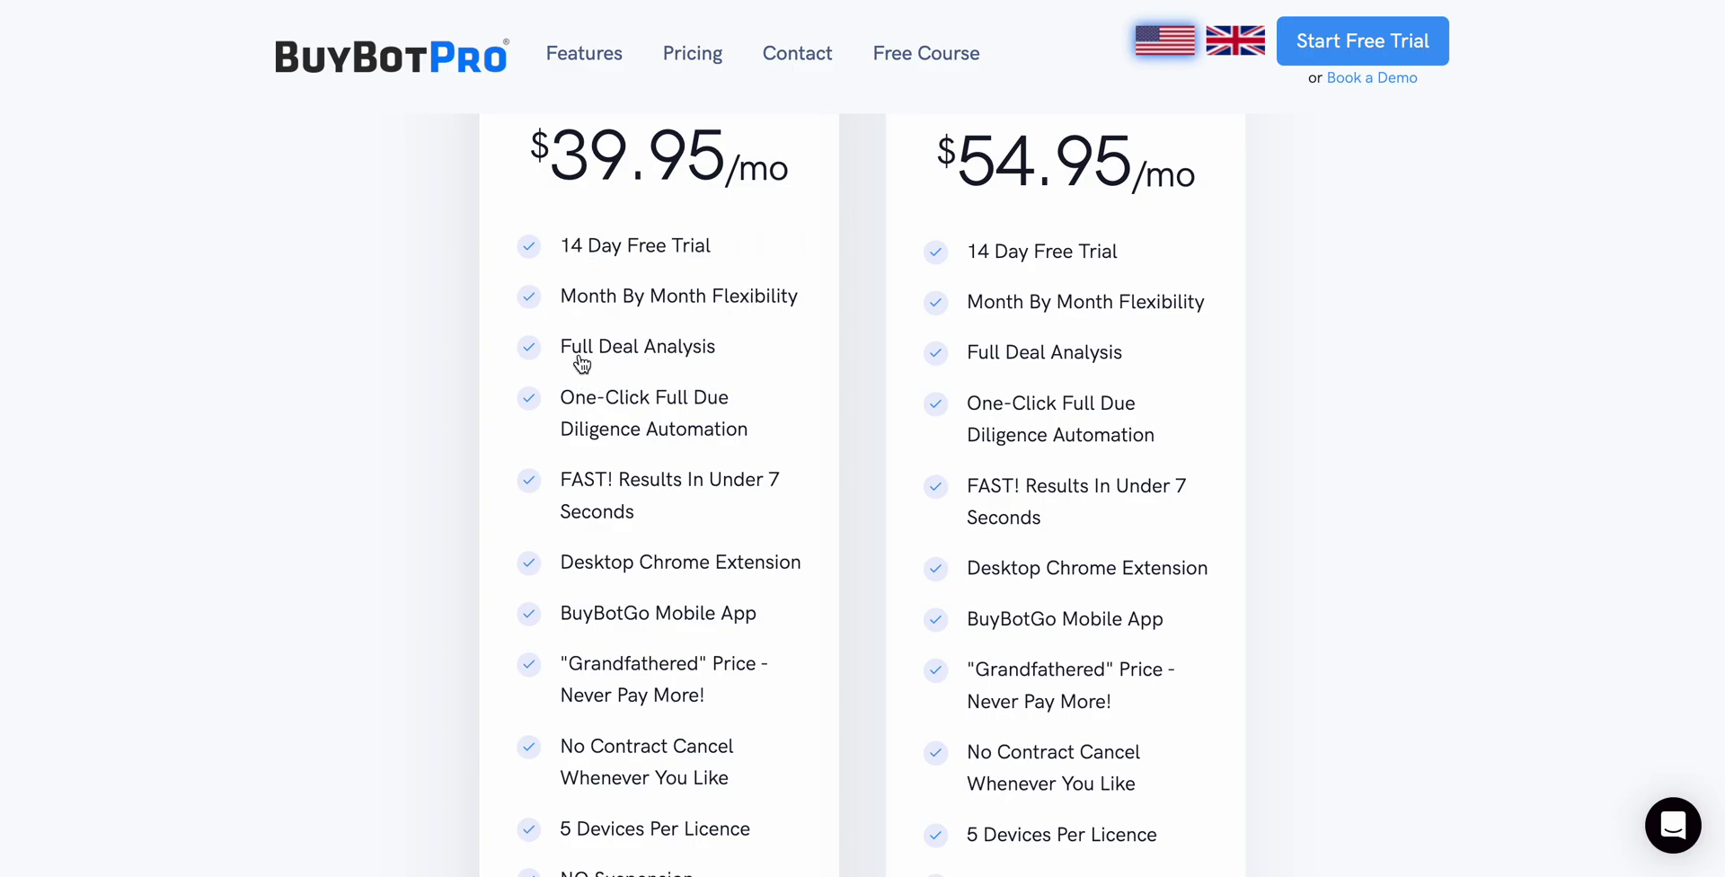
{"action": "scroll", "coordinate": [719, 415], "scroll_direction": "down", "scroll_amount": 1}
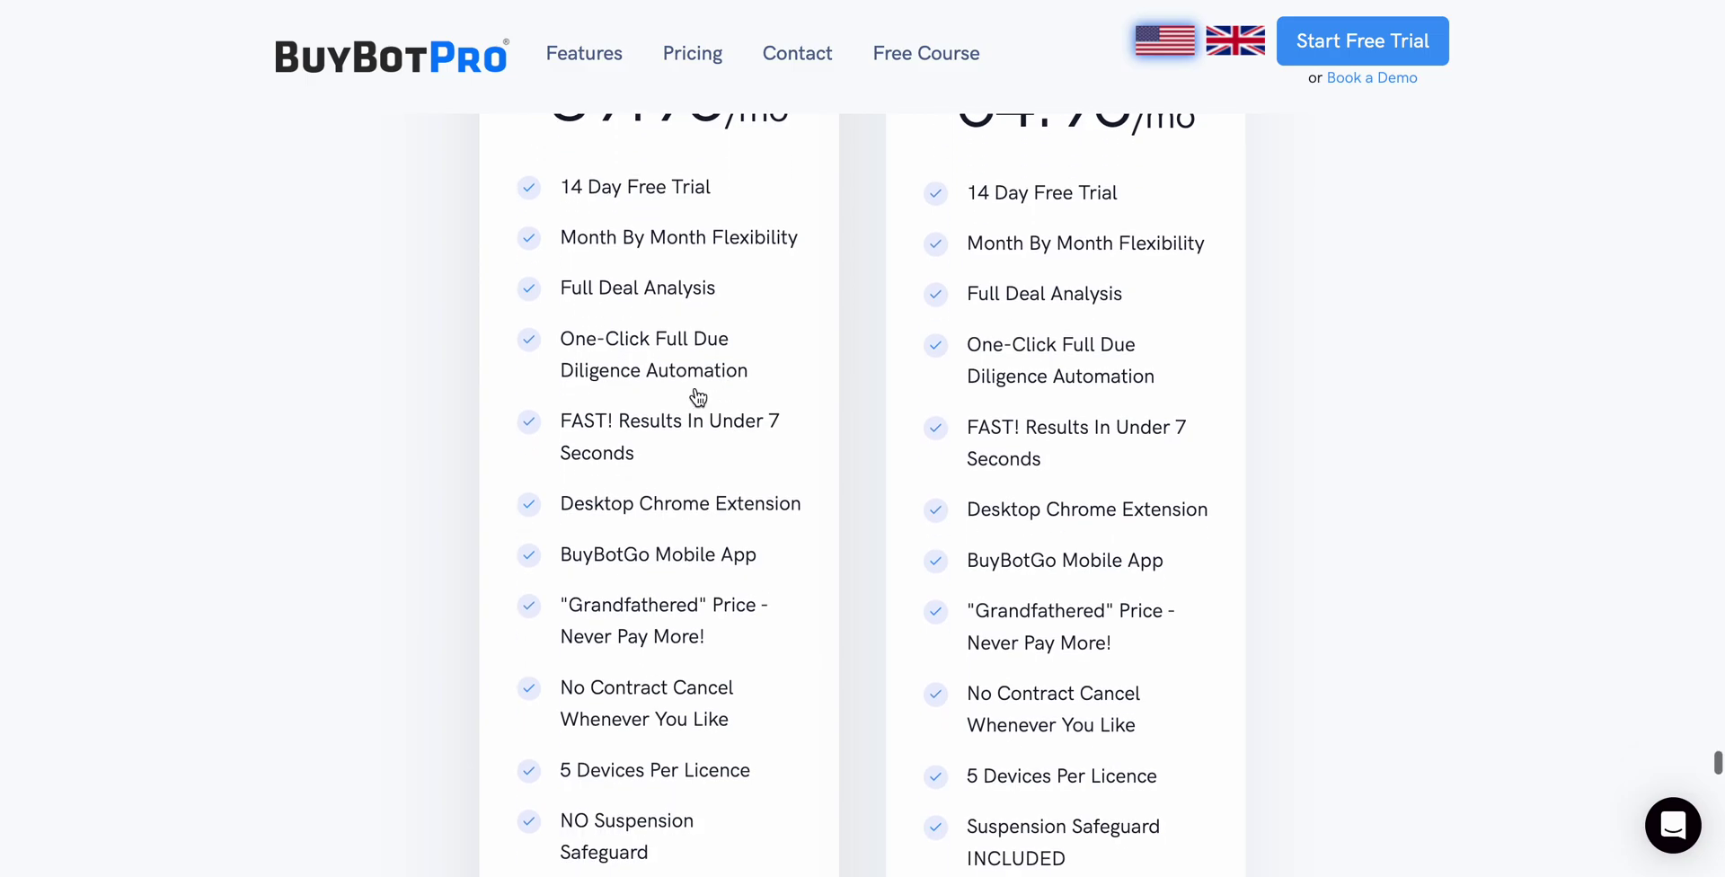
{"action": "scroll", "coordinate": [764, 363], "scroll_direction": "down", "scroll_amount": 1}
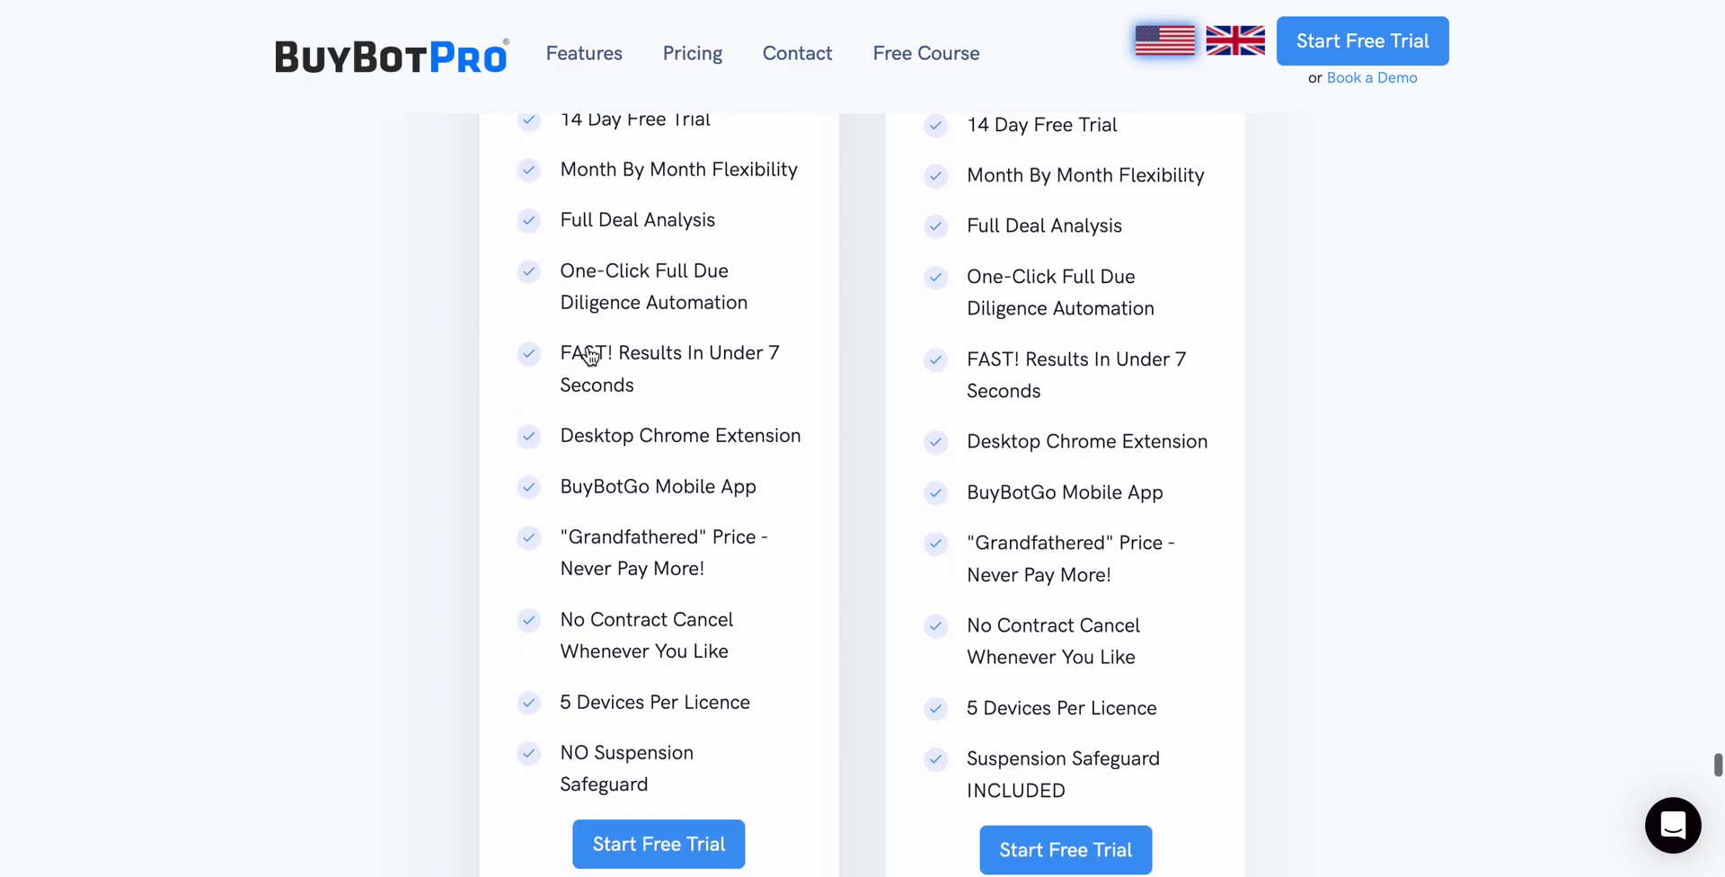
{"action": "scroll", "coordinate": [677, 368], "scroll_direction": "down", "scroll_amount": 1}
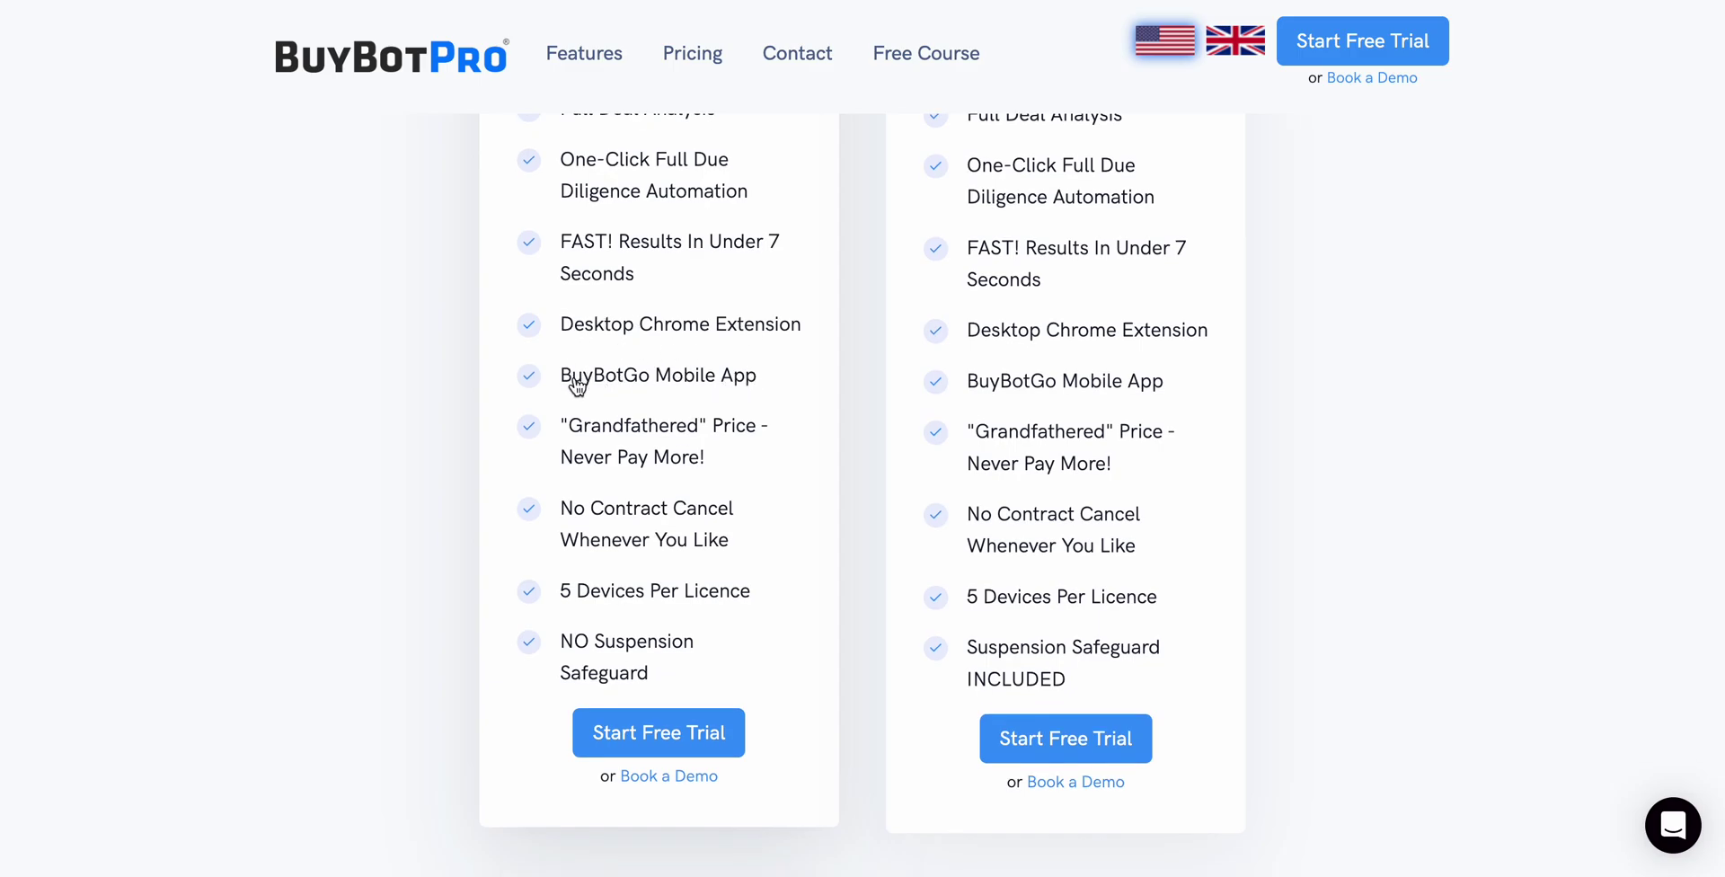
{"action": "scroll", "coordinate": [729, 454], "scroll_direction": "down", "scroll_amount": 1}
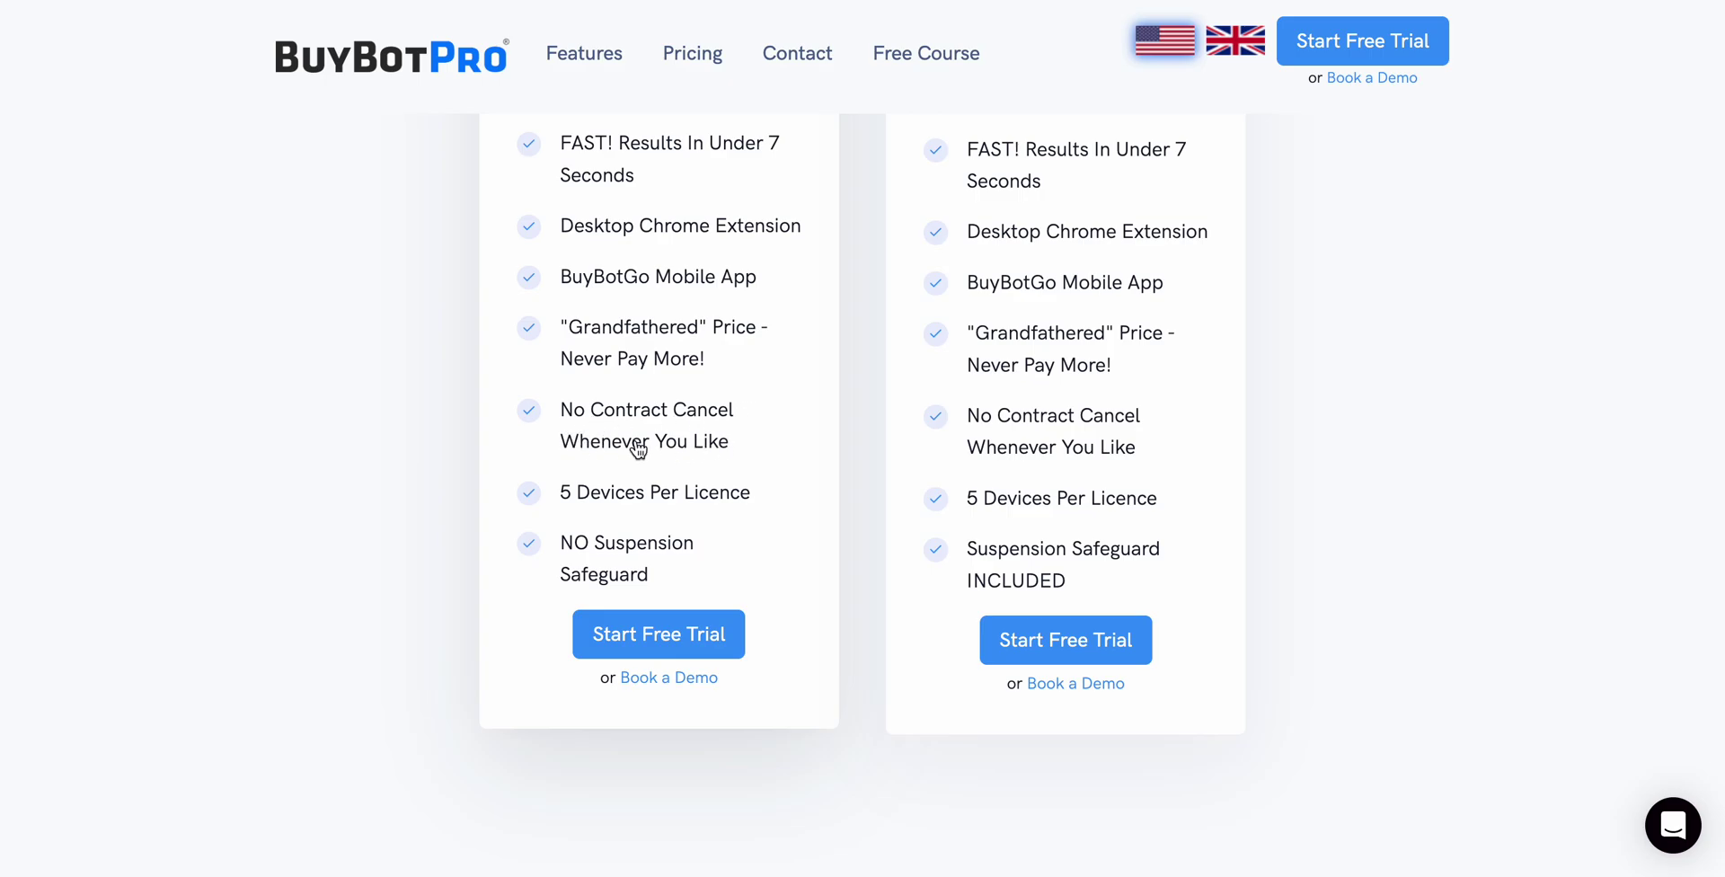
{"action": "scroll", "coordinate": [637, 450], "scroll_direction": "down", "scroll_amount": 1}
- Read the Suspension Safeguard tooltips on the plan cards
{"action": "mouse_move", "coordinate": [670, 493]}
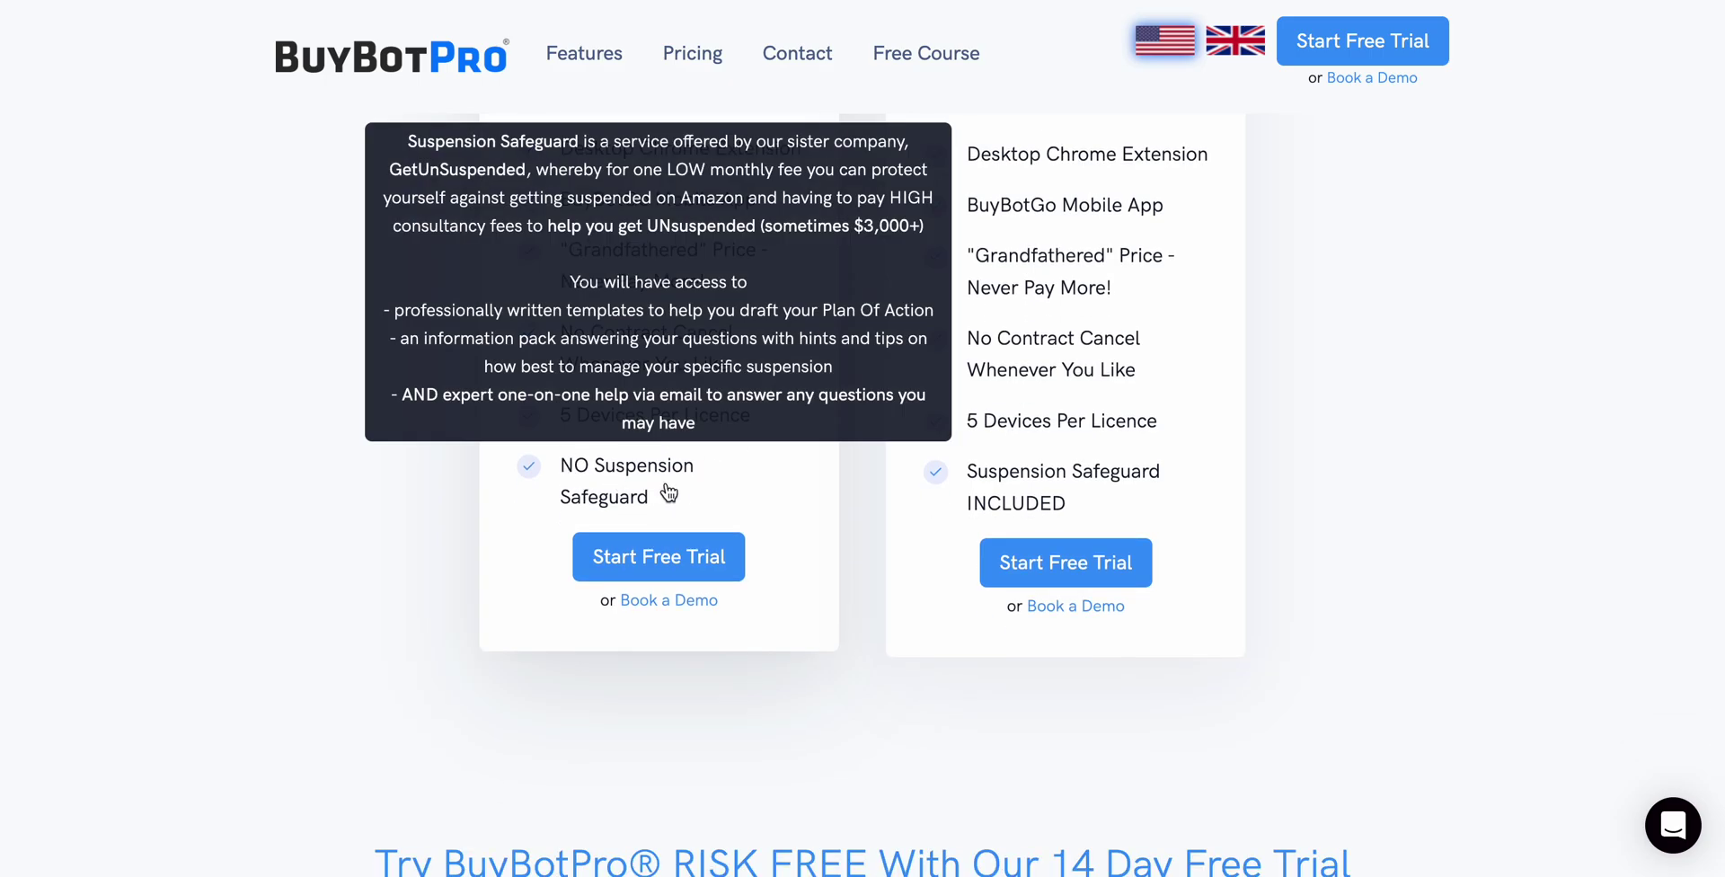
{"action": "mouse_move", "coordinate": [1093, 477]}
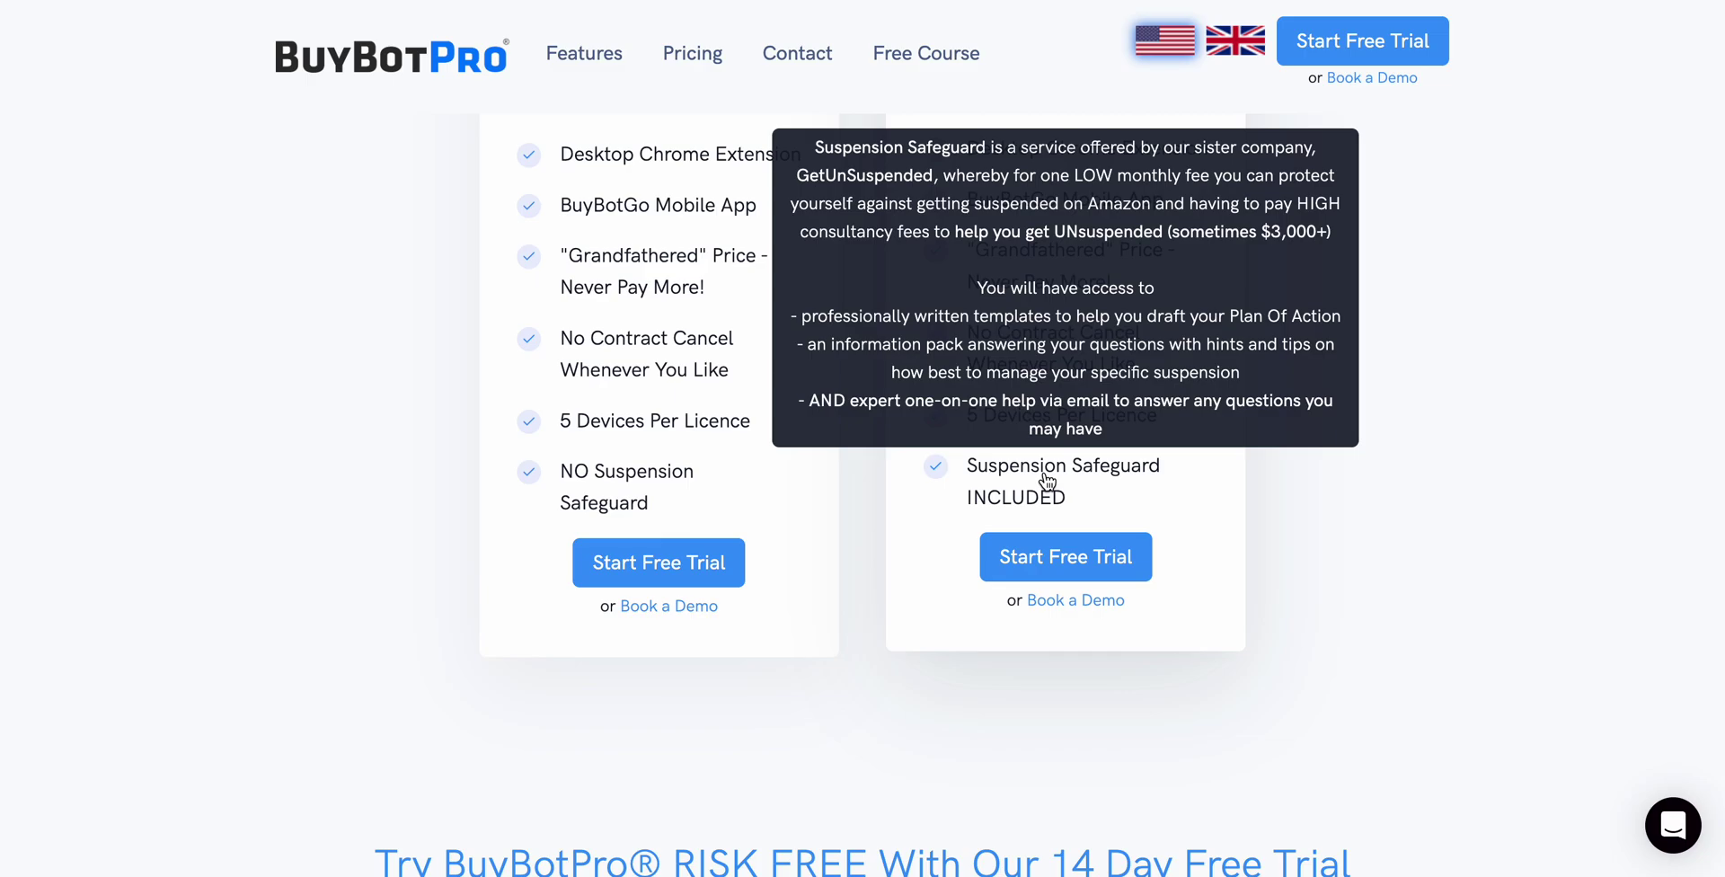
{"action": "scroll", "coordinate": [1450, 587], "scroll_direction": "down", "scroll_amount": 4}
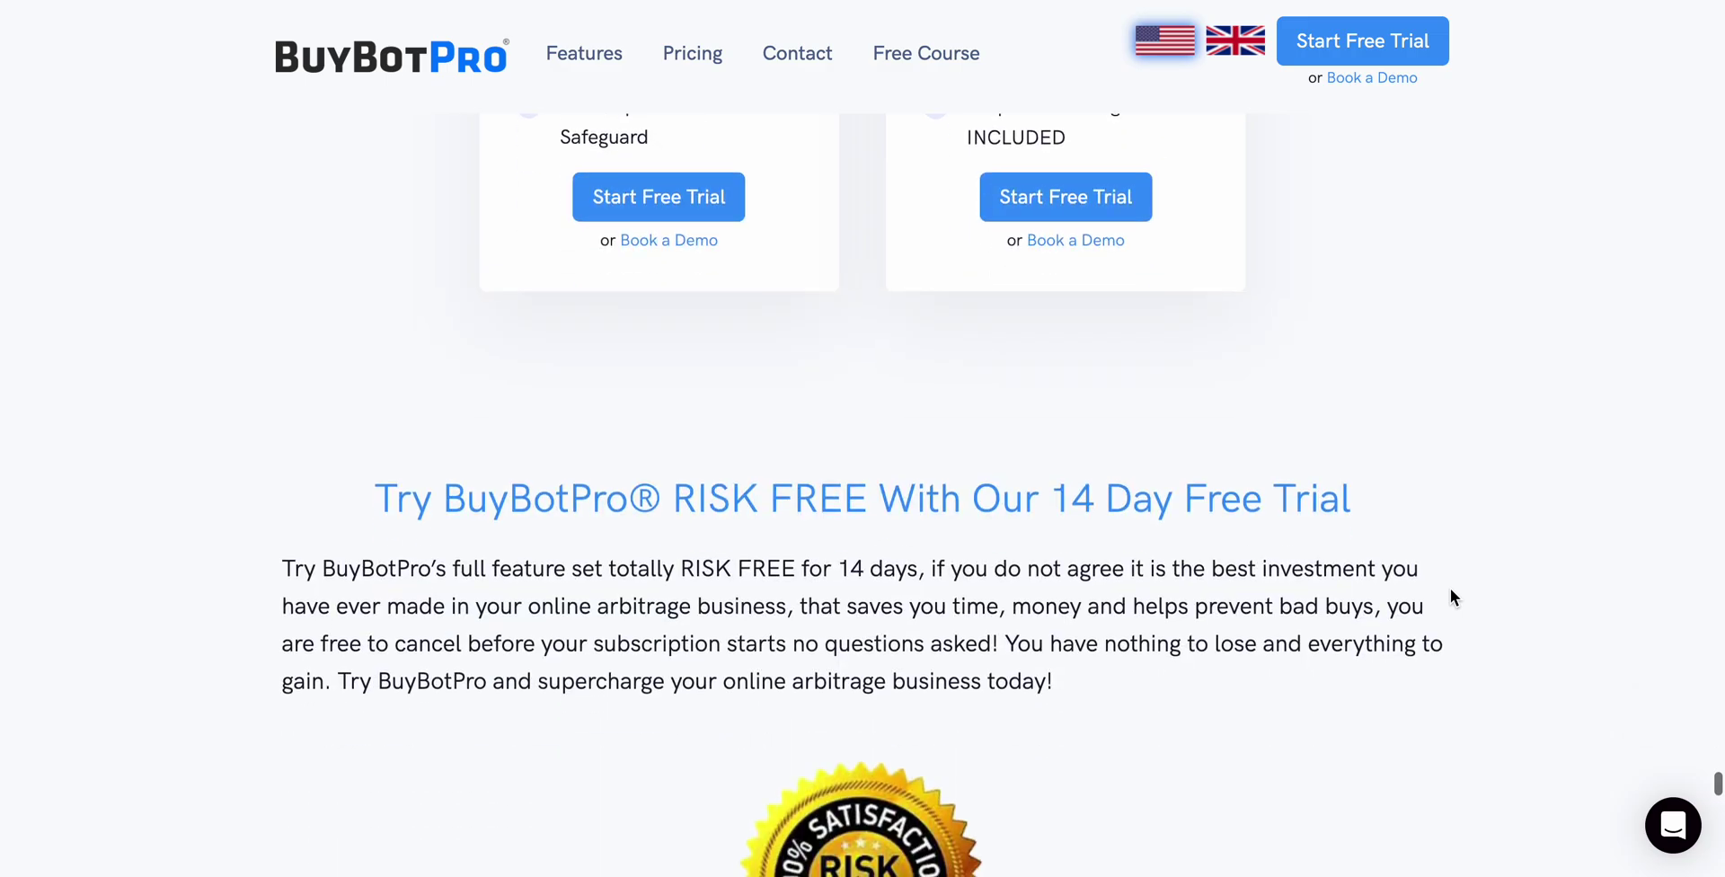
{"action": "scroll", "coordinate": [1449, 595], "scroll_direction": "down", "scroll_amount": 1}
{"action": "scroll", "coordinate": [1450, 597], "scroll_direction": "up", "scroll_amount": 5}
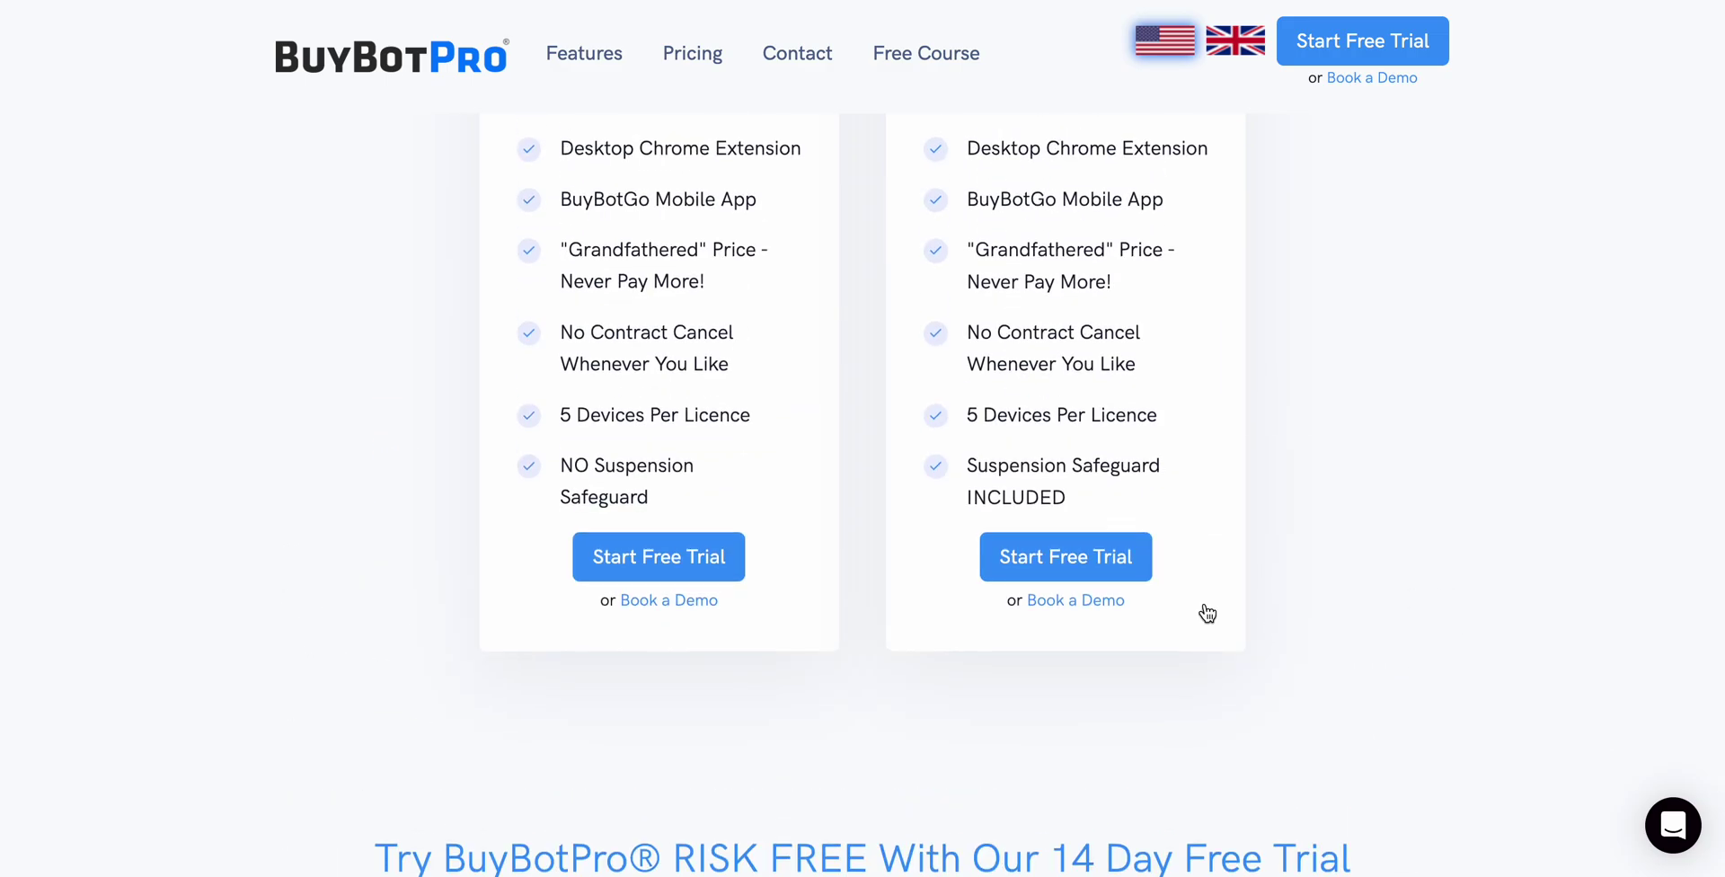
- Scroll down to the Risk Free section and back up to the Features List
{"action": "mouse_move", "coordinate": [1060, 501]}
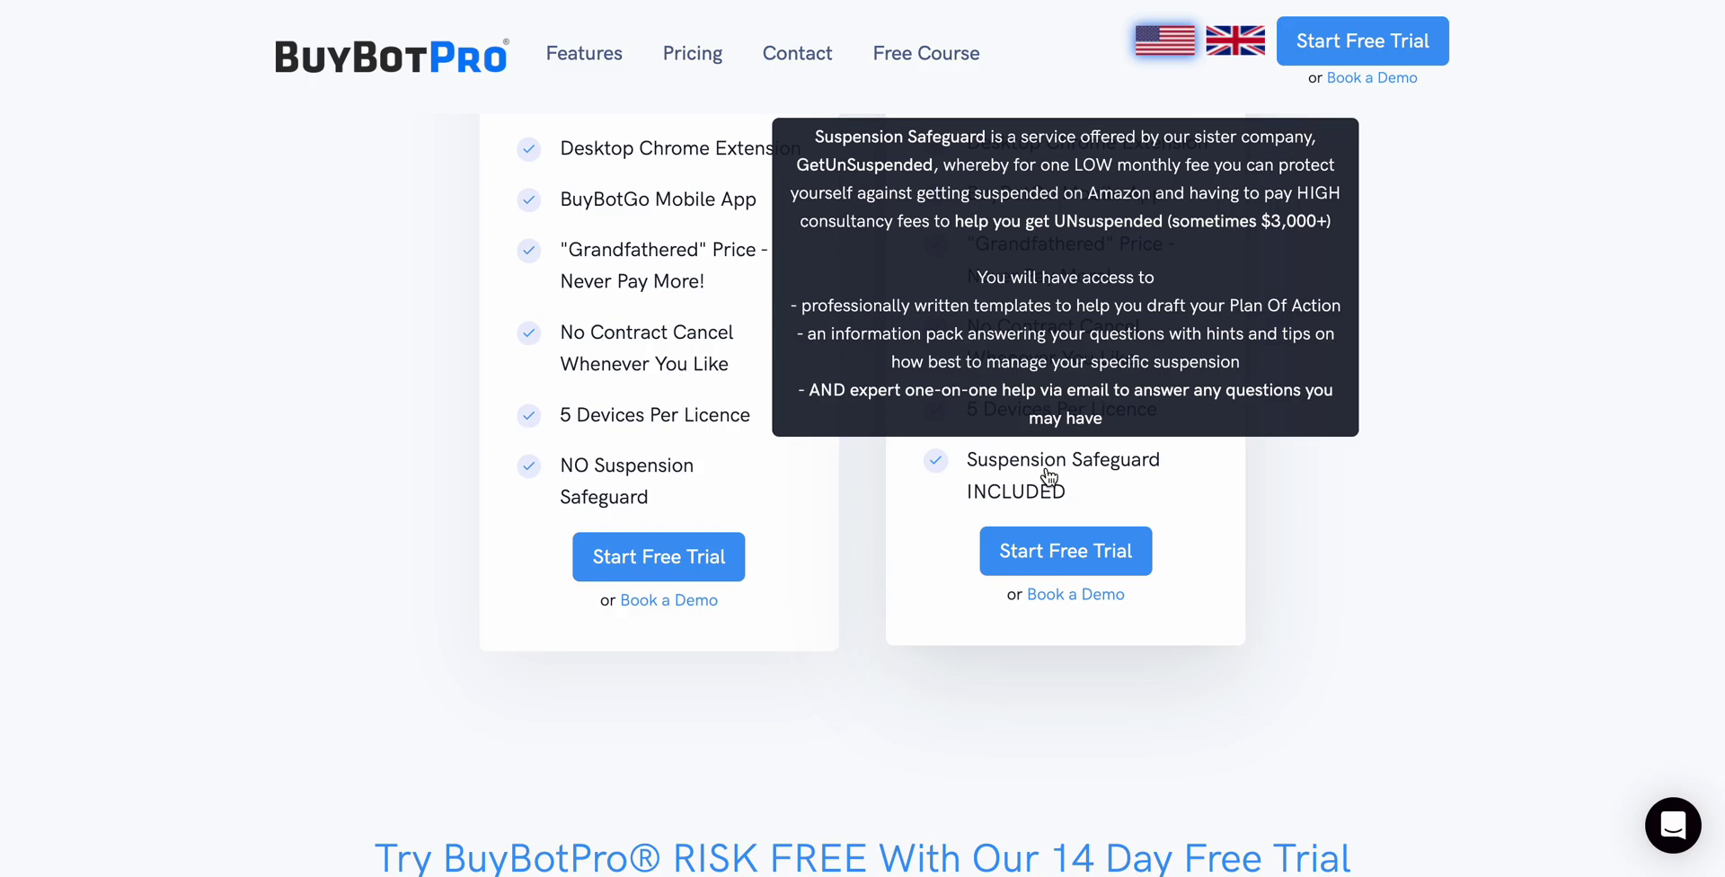
{"action": "scroll", "coordinate": [1178, 477], "scroll_direction": "down", "scroll_amount": 6}
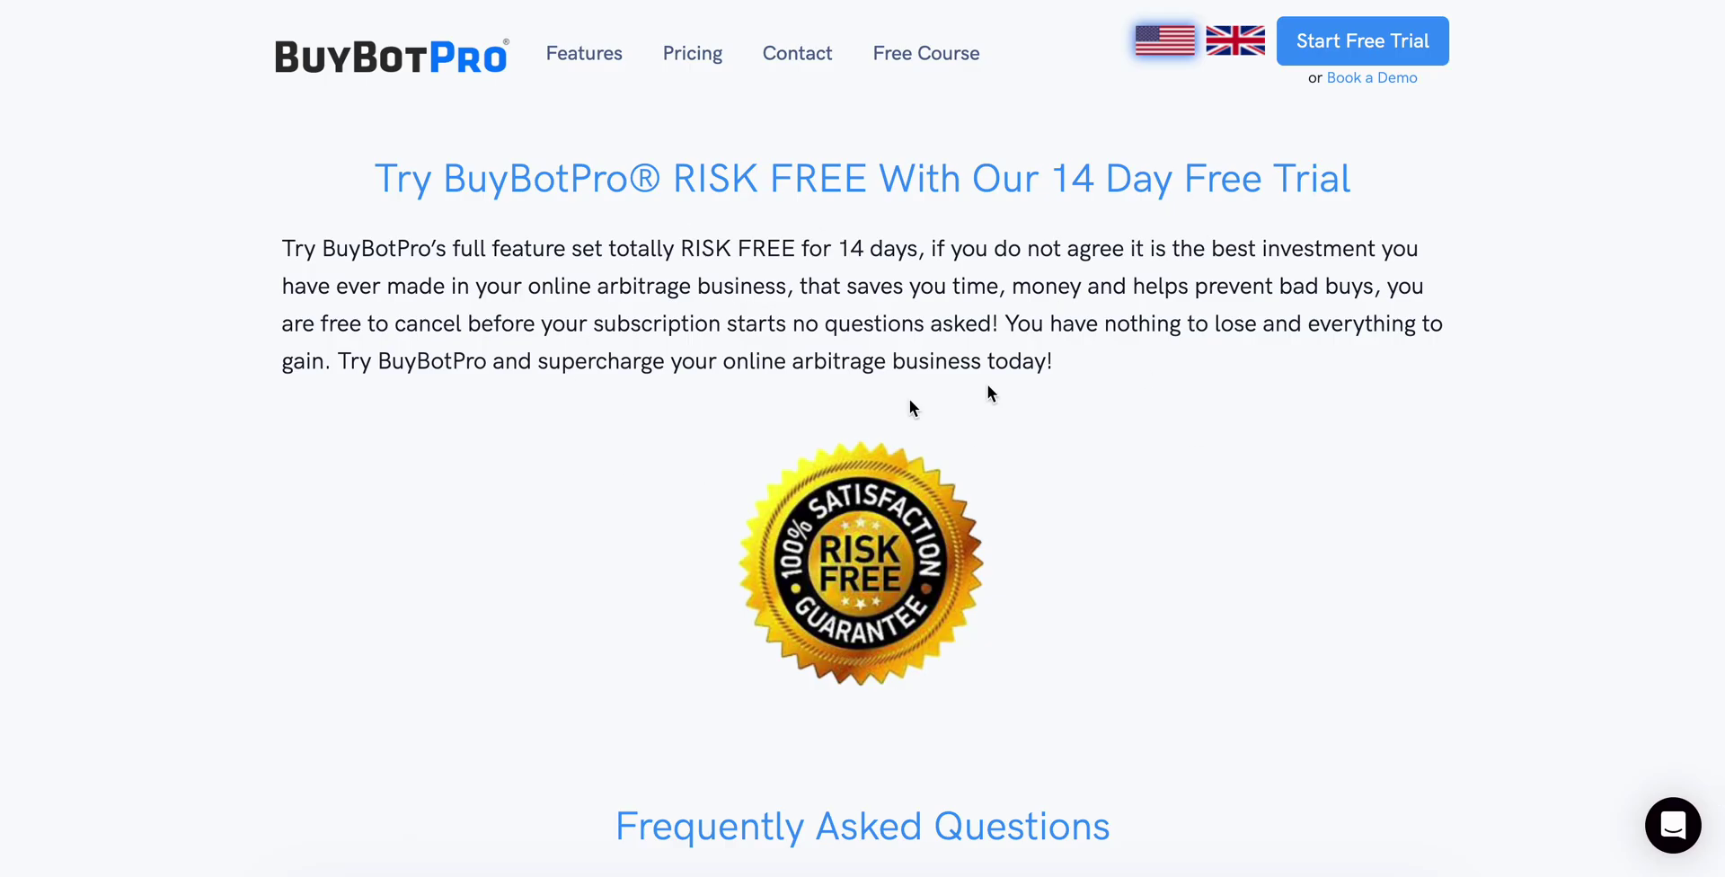
{"action": "scroll", "coordinate": [1129, 357], "scroll_direction": "up", "scroll_amount": 20}
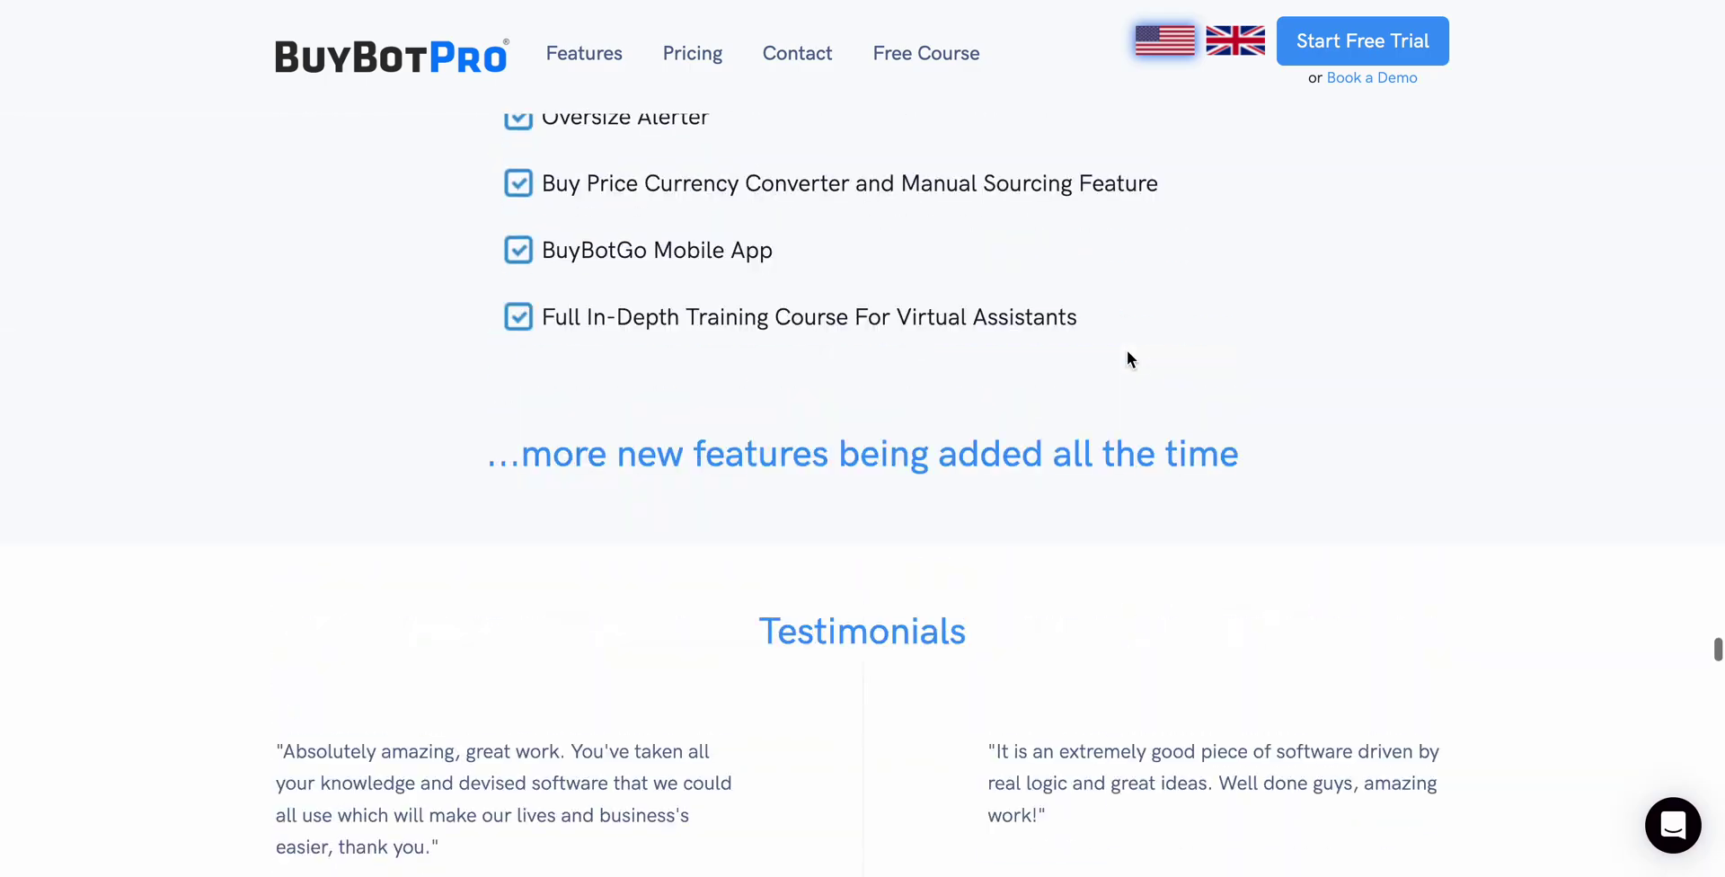
{"action": "scroll", "coordinate": [1128, 358], "scroll_direction": "up", "scroll_amount": 20}
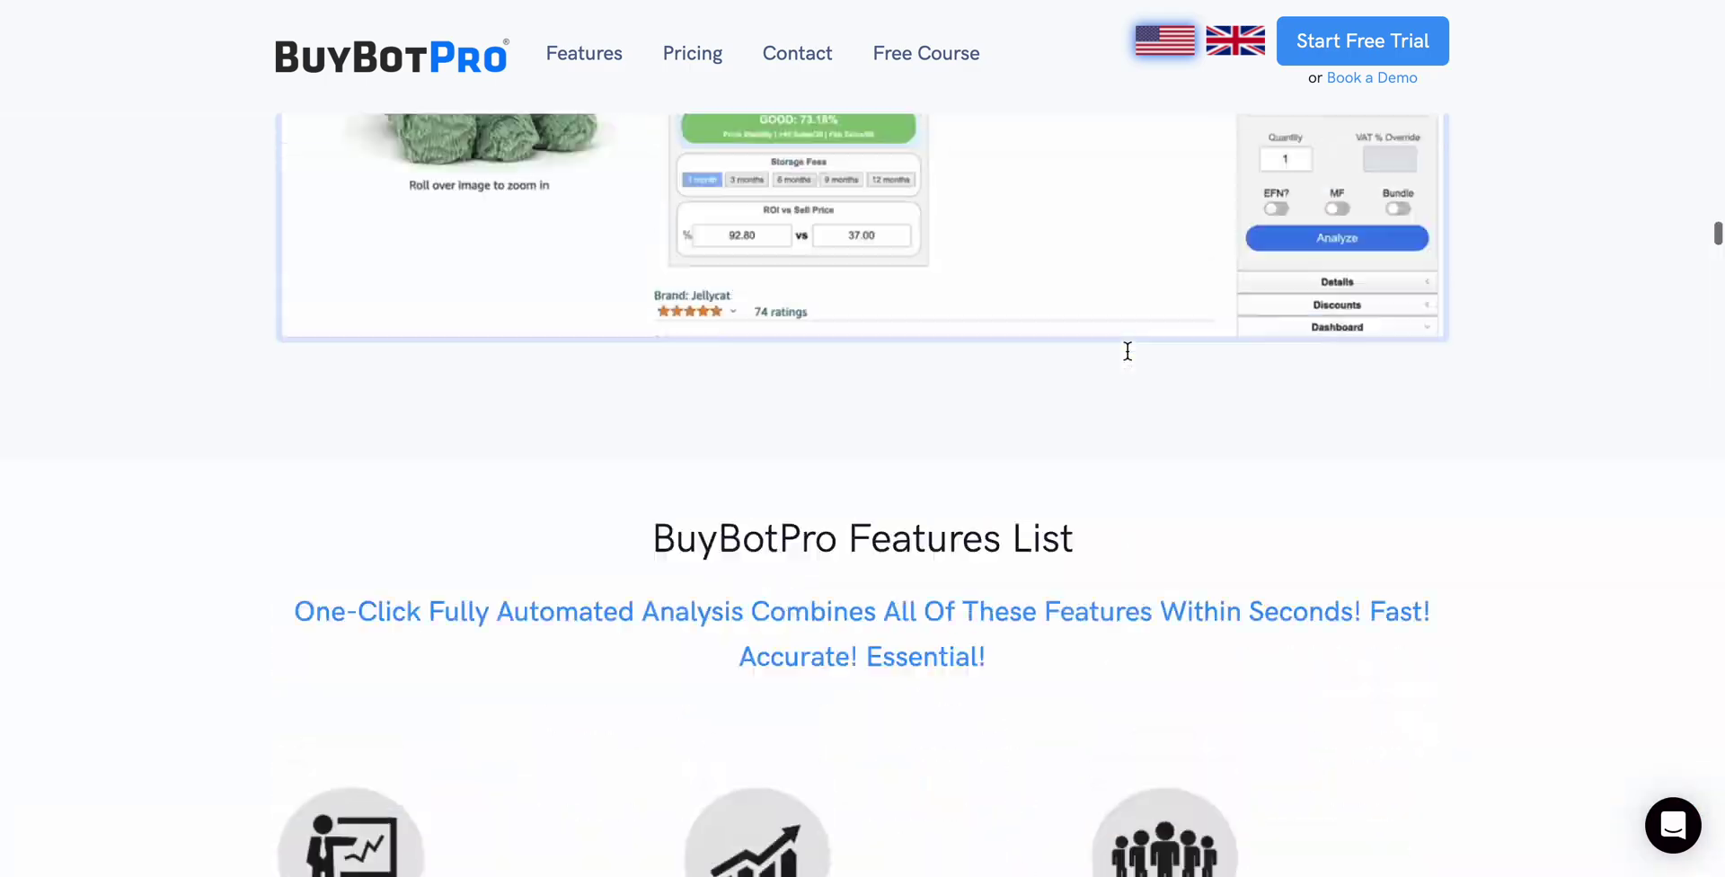